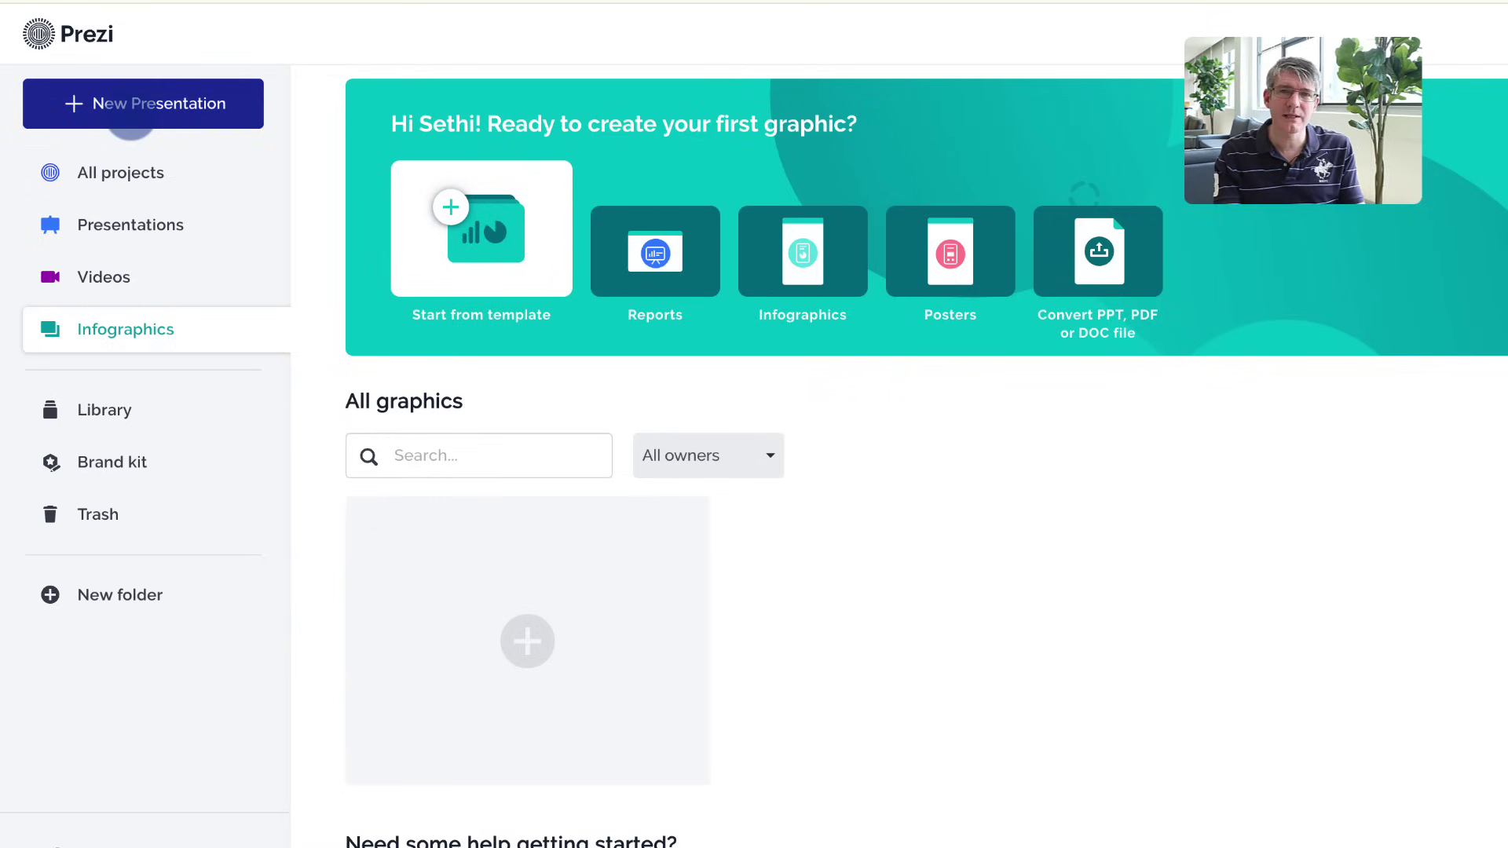
# Step: Start a new Prezi presentation using the Create with AI option
pyautogui.click(130, 110)
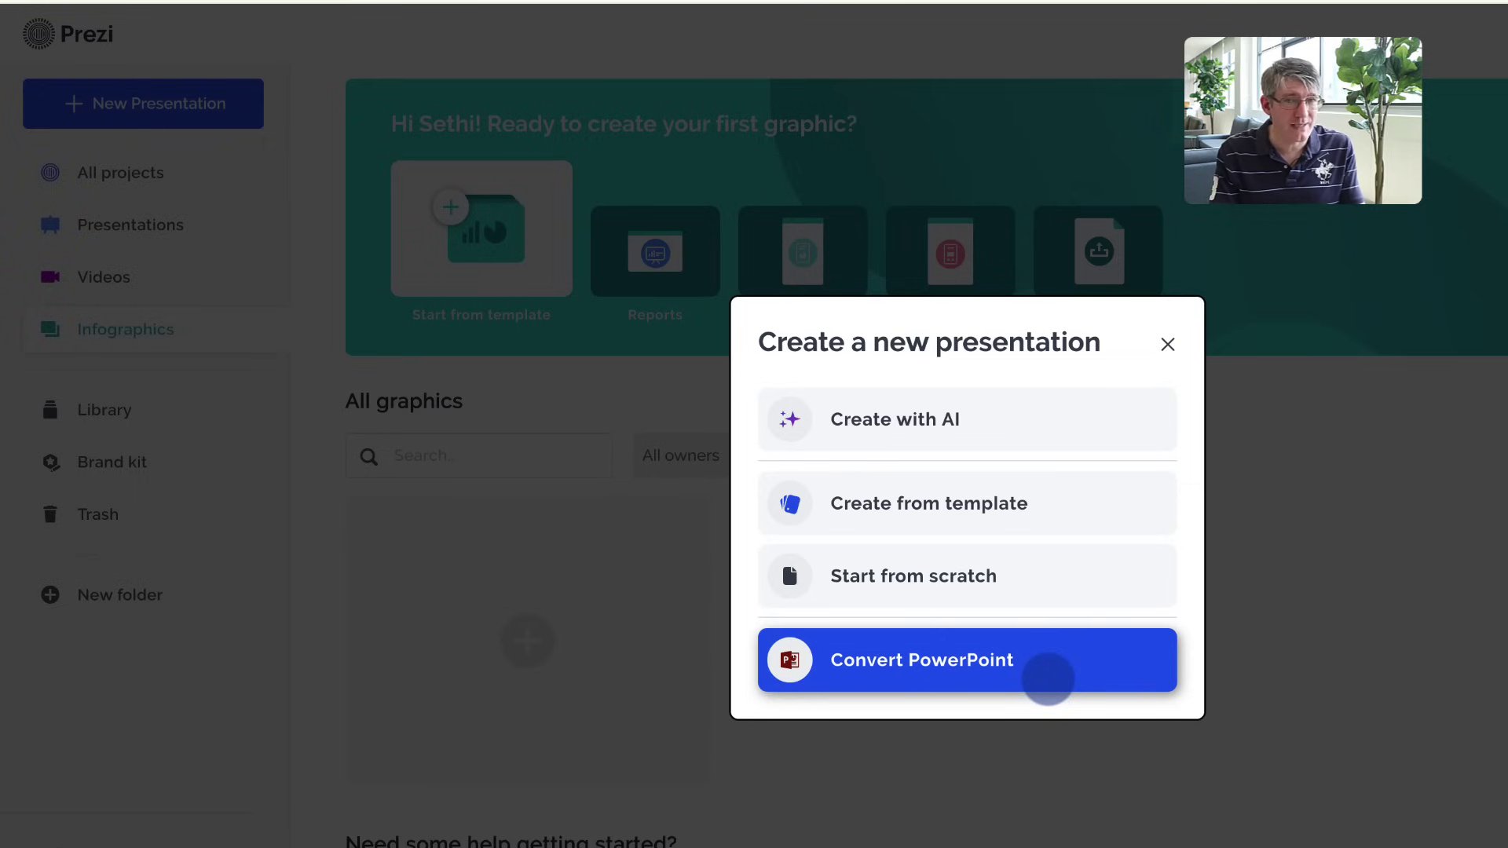
pyautogui.click(911, 421)
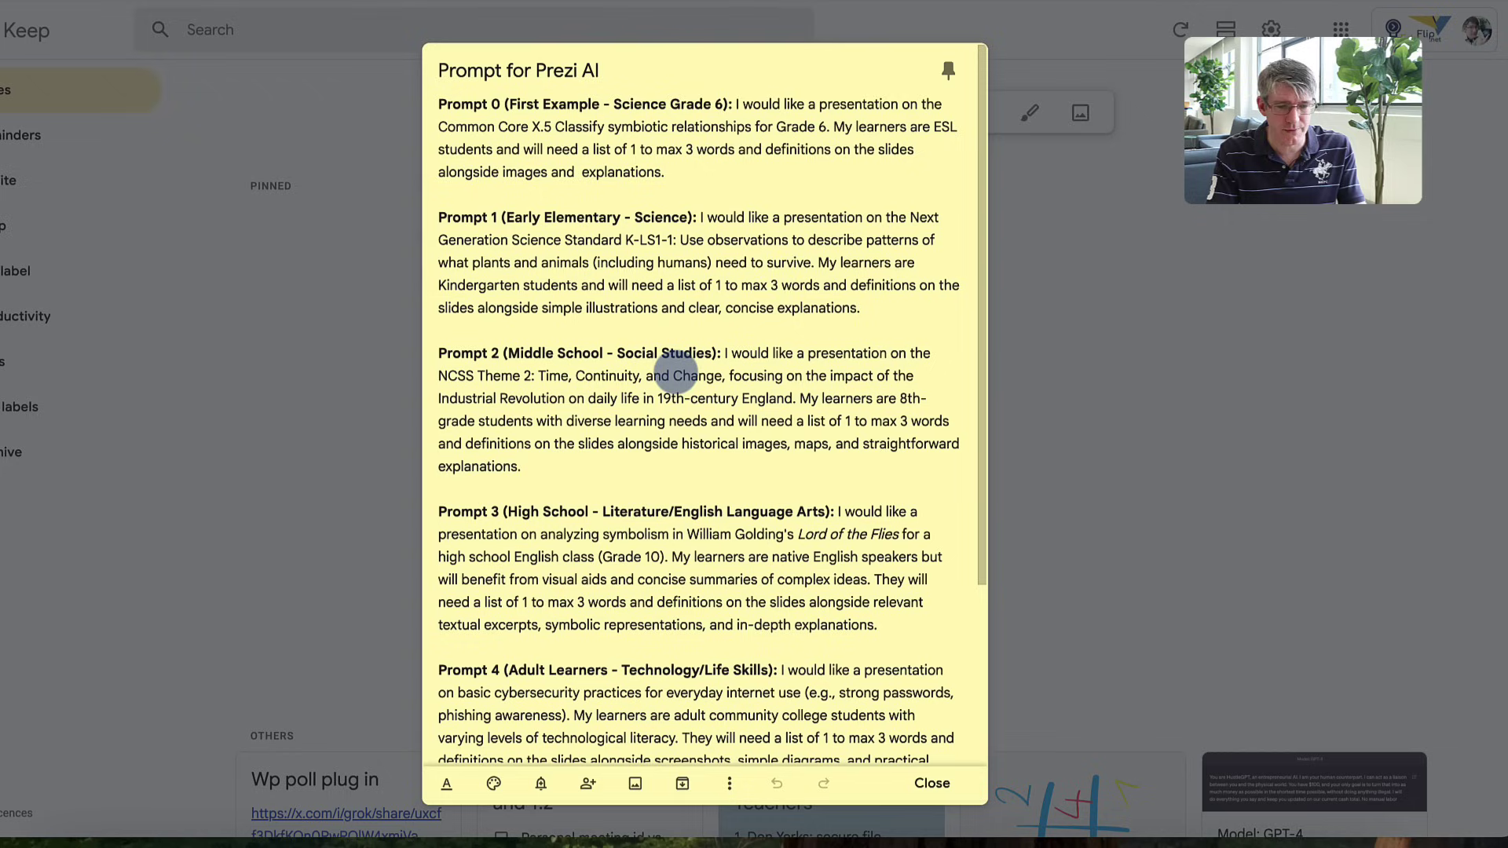
# Step: Select the Prompt 0 text about Grade 6 symbiotic relationships in the Keep note
pyautogui.click(735, 104)
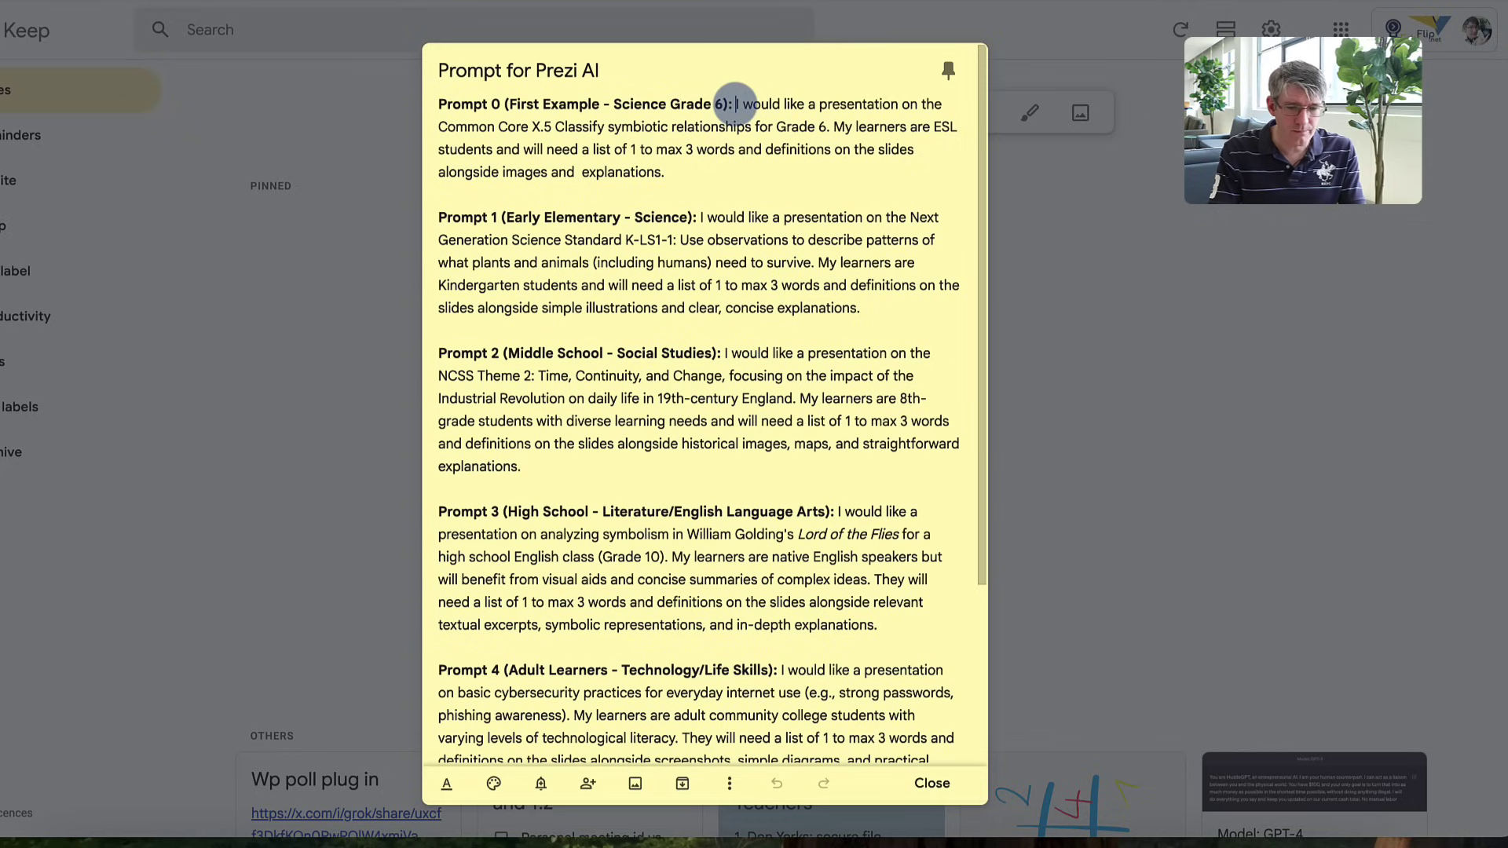
pyautogui.moveTo(735, 105); pyautogui.dragTo(782, 175)
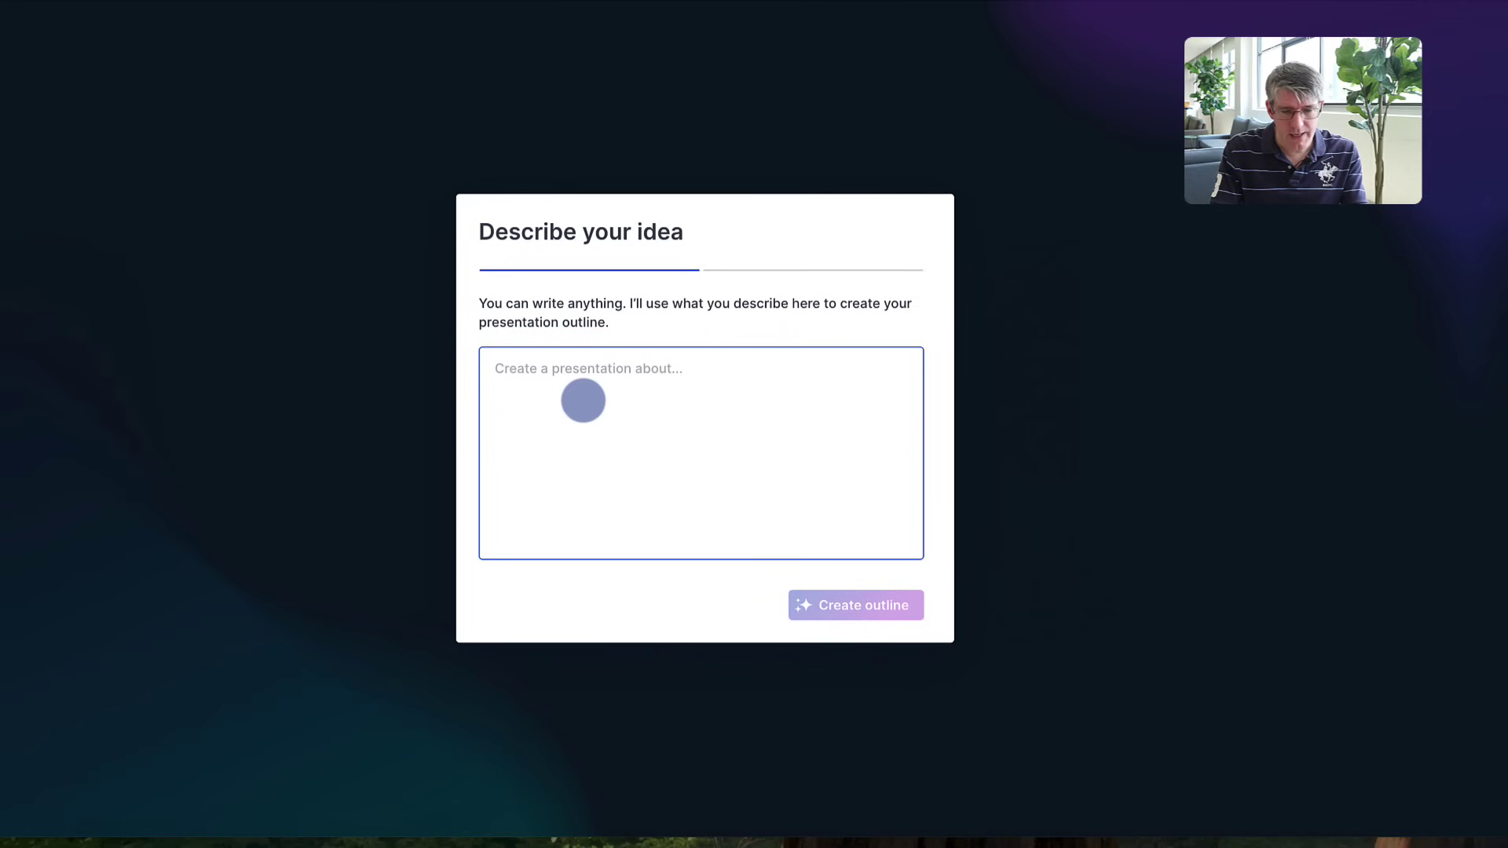
# Step: Paste the Grade 6 symbiosis prompt into the idea box and generate an outline
pyautogui.write('I would like a presentation on the Common Core X.5 Classify symbiotic relationships for Grade 6. My learners are ESL students and will need a list of 1 to max 3 words and definitions on the slides alongside images and  explanations.')
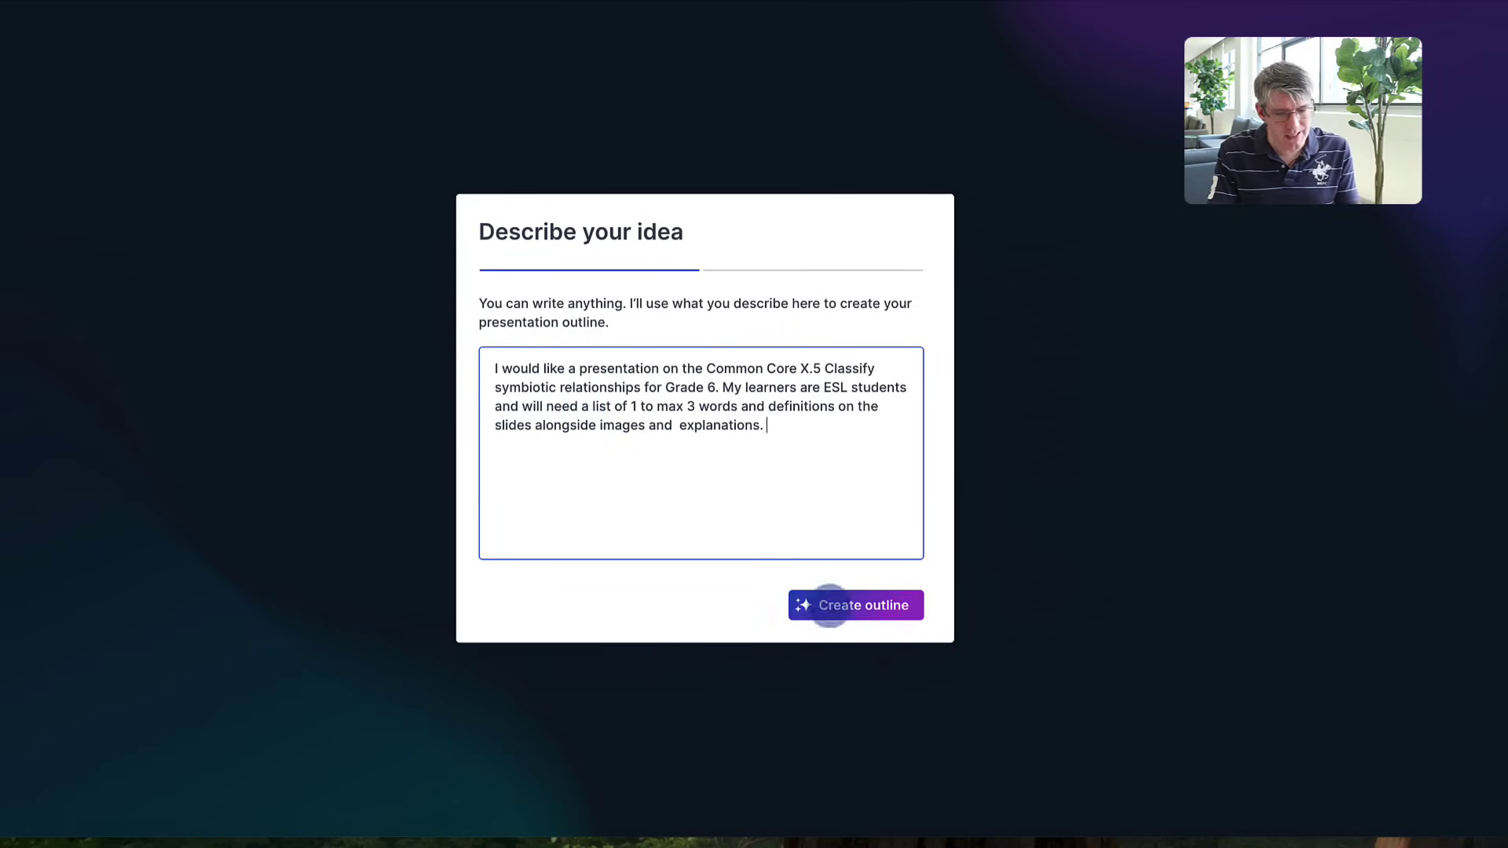
pyautogui.click(824, 606)
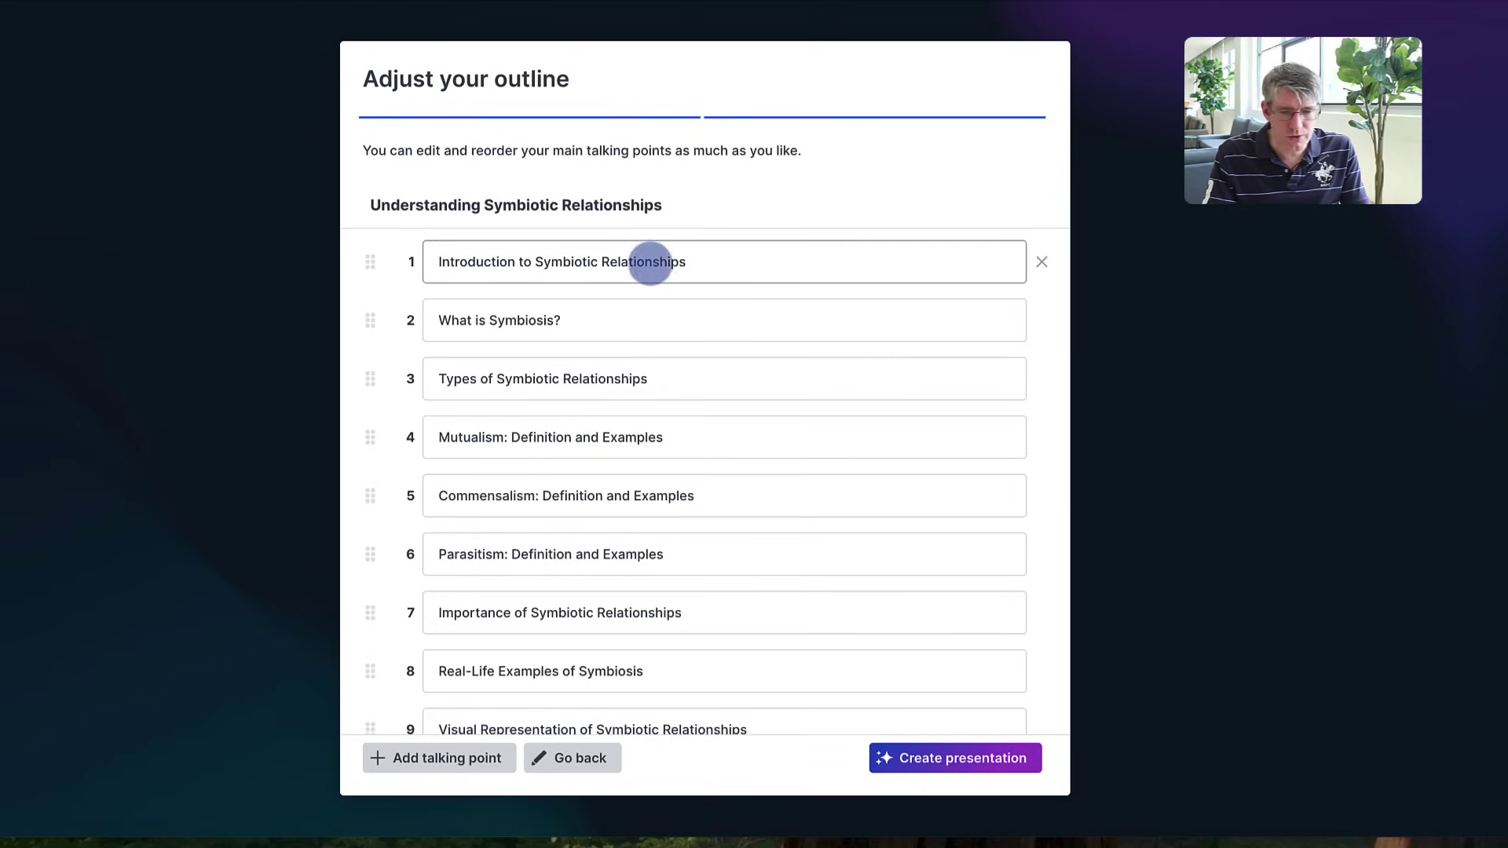
# Step: Append a 'Key vocabulary' talking point at the end of the outline
pyautogui.scroll(-1, 690, 286)
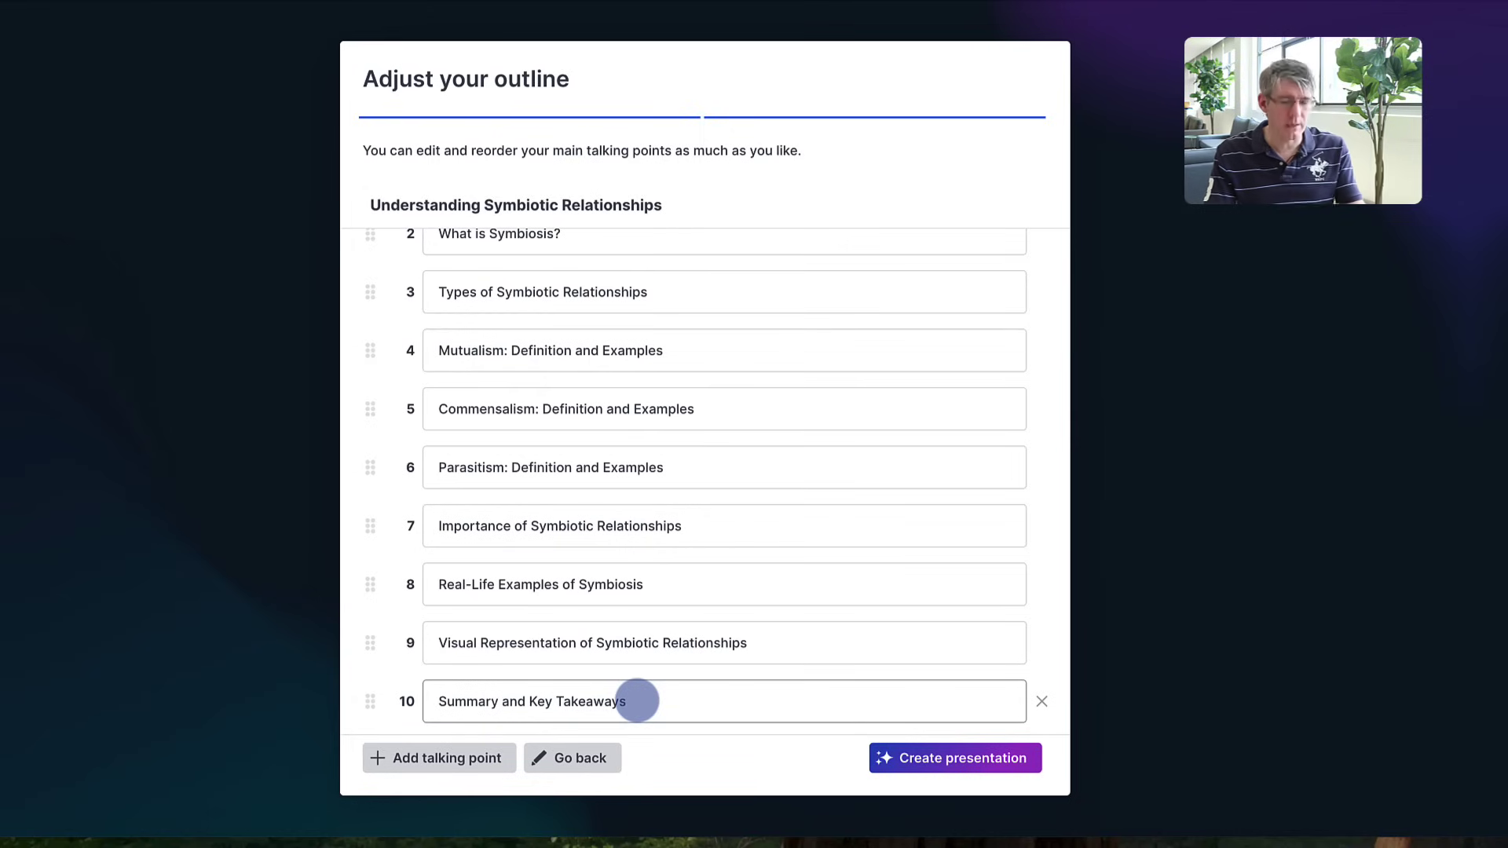
pyautogui.click(458, 758)
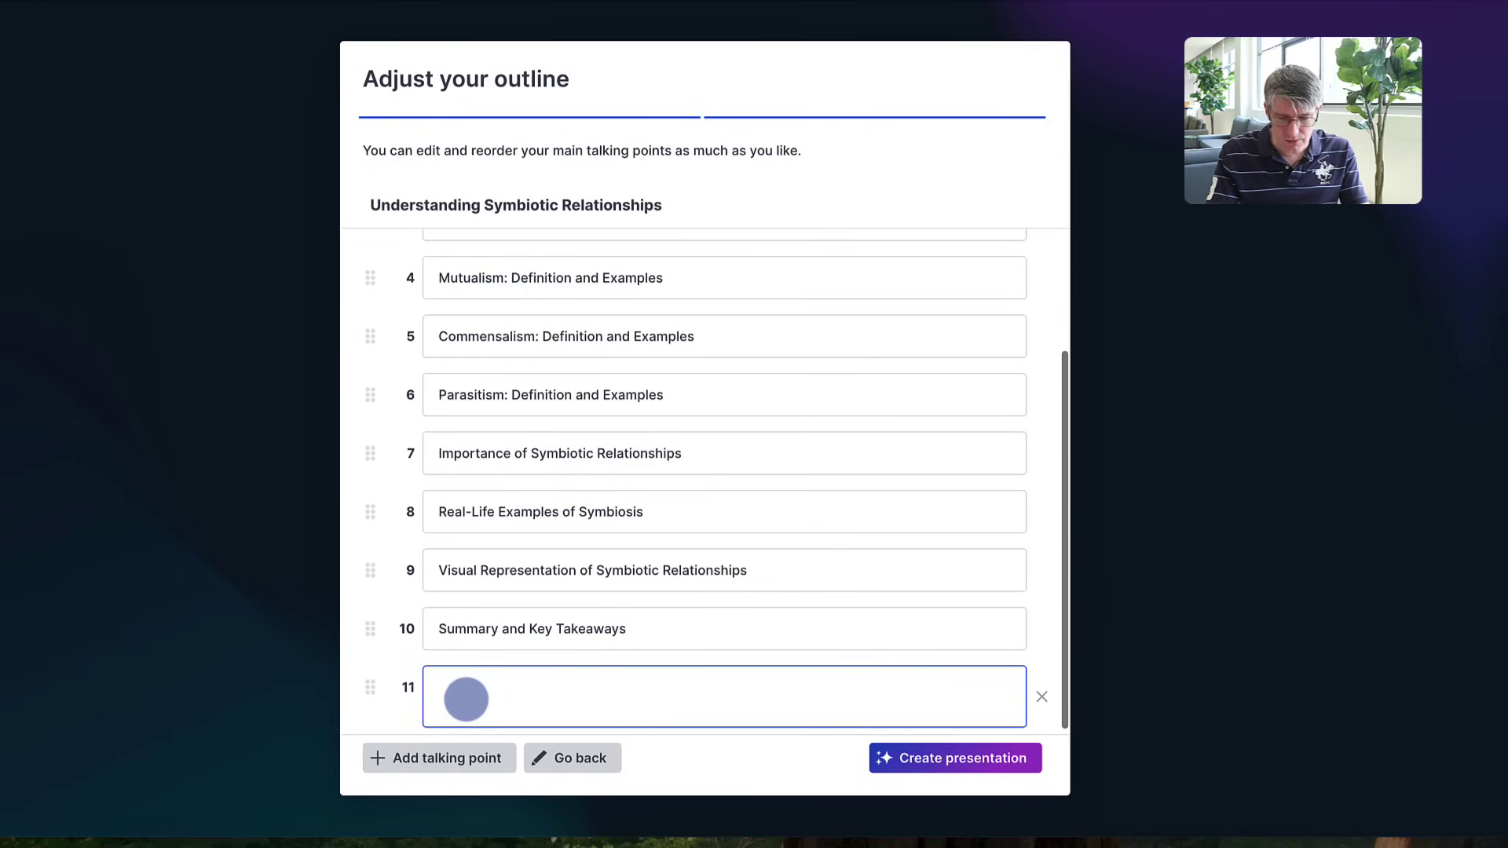
pyautogui.write('Key voc')
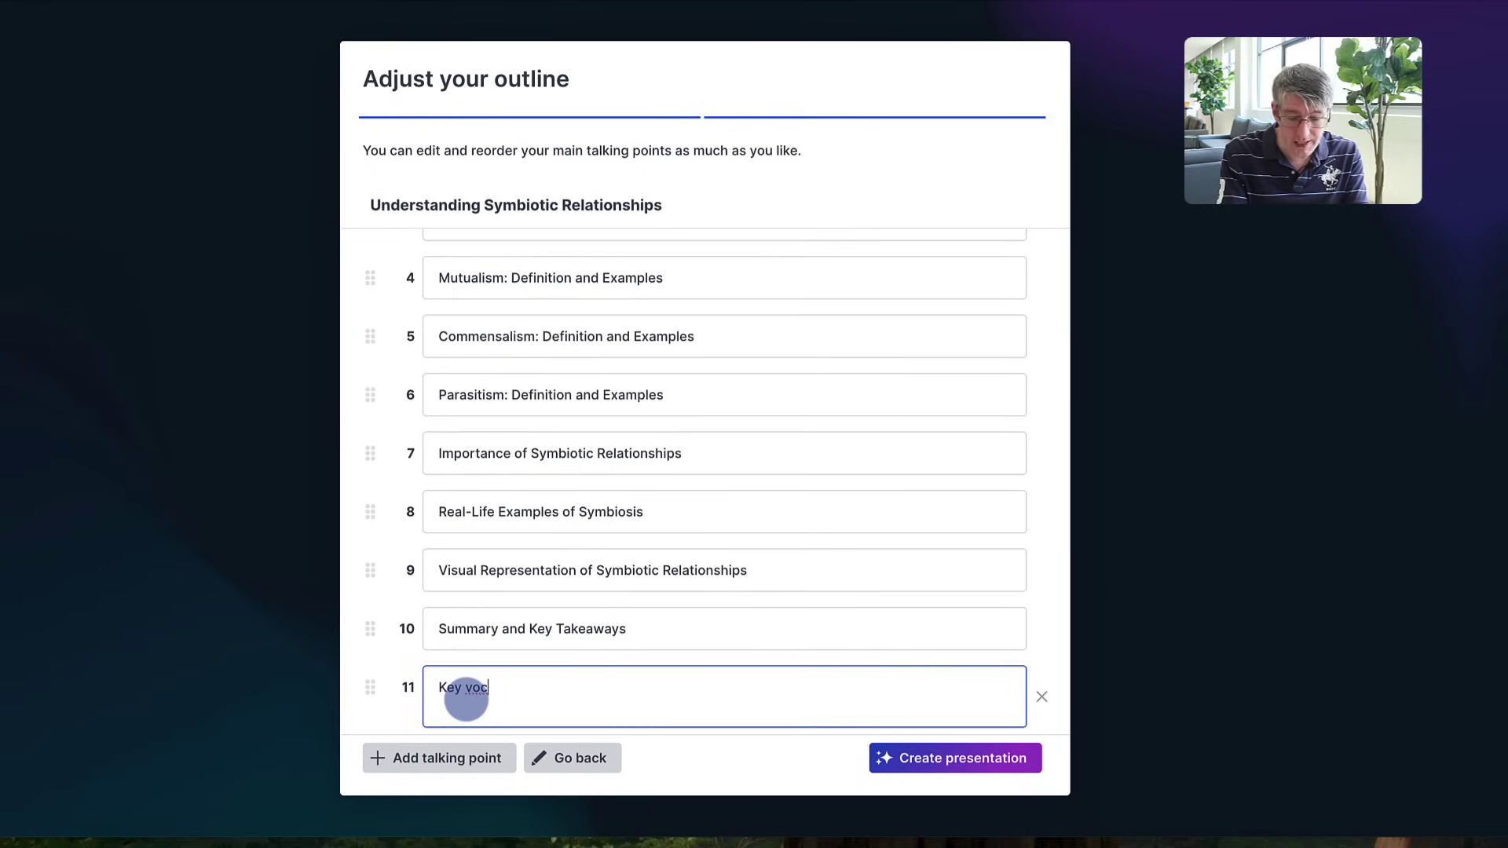
pyautogui.write('abulary')
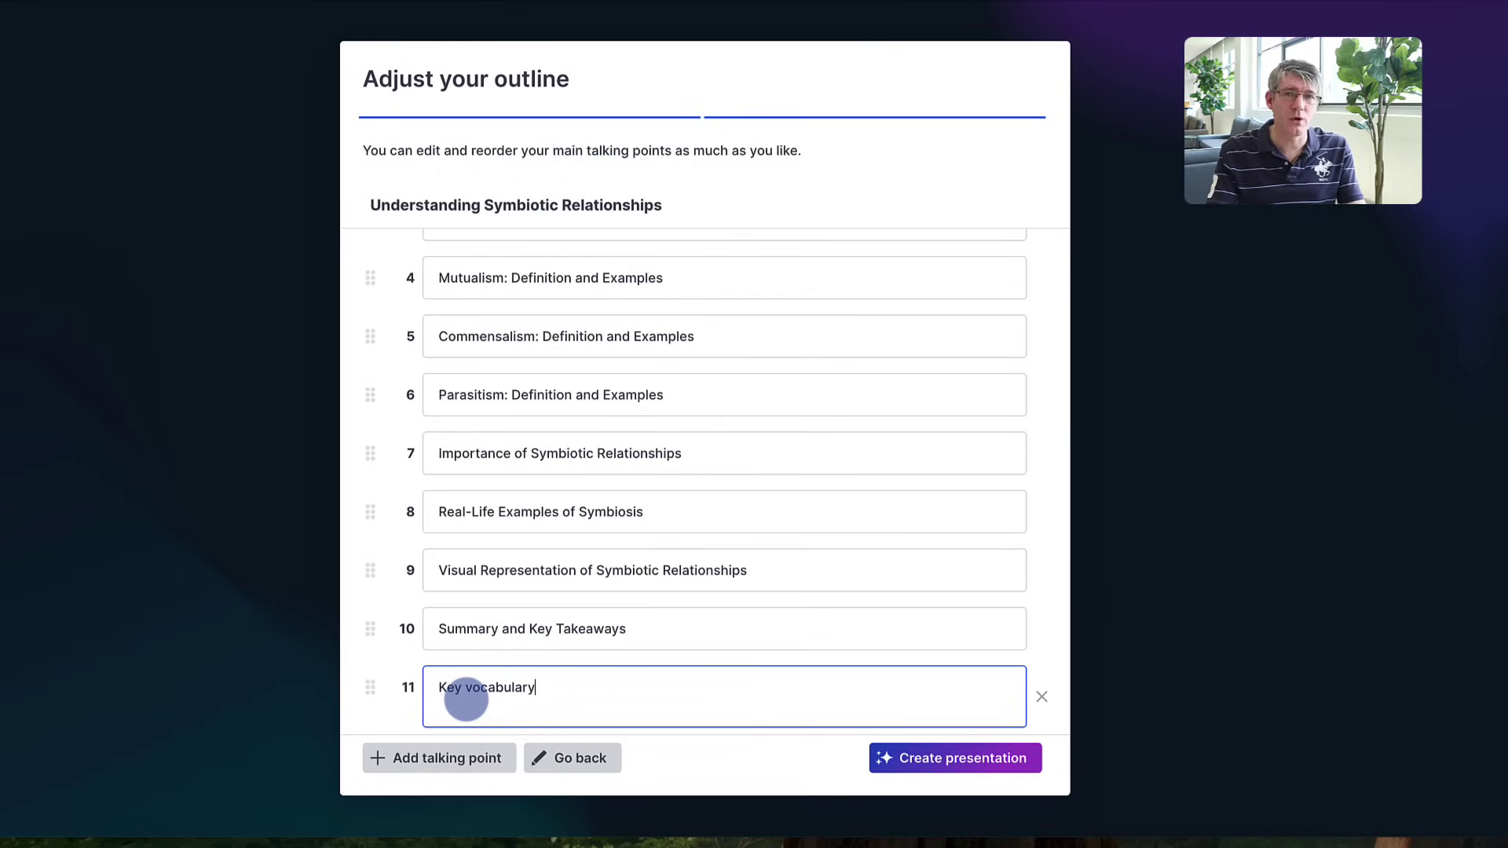
pyautogui.click(771, 753)
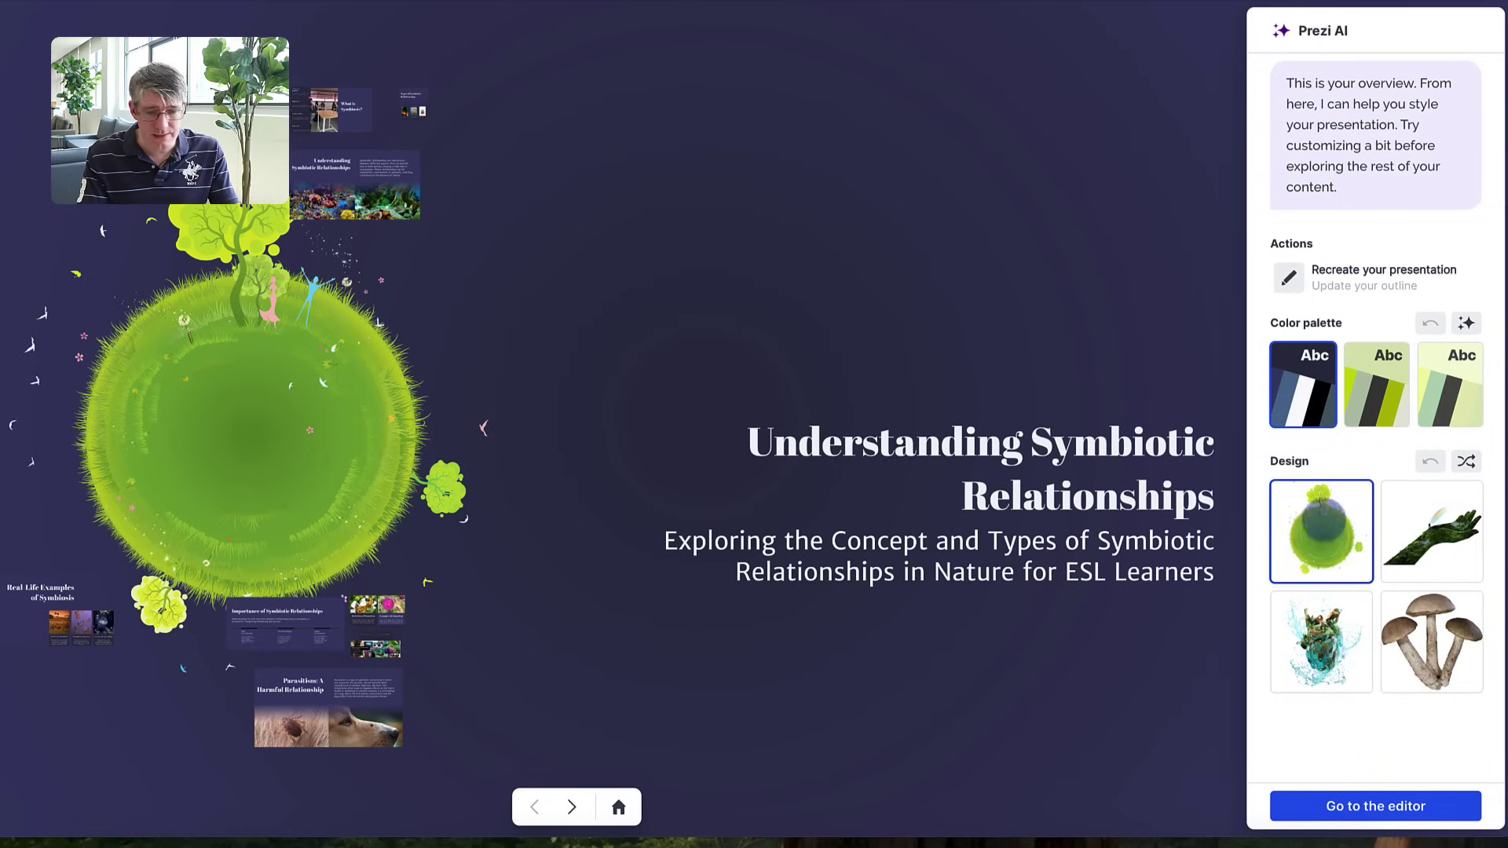
# Step: Try the green hand and water-splash designs, then apply the mushroom design
pyautogui.click(1405, 577)
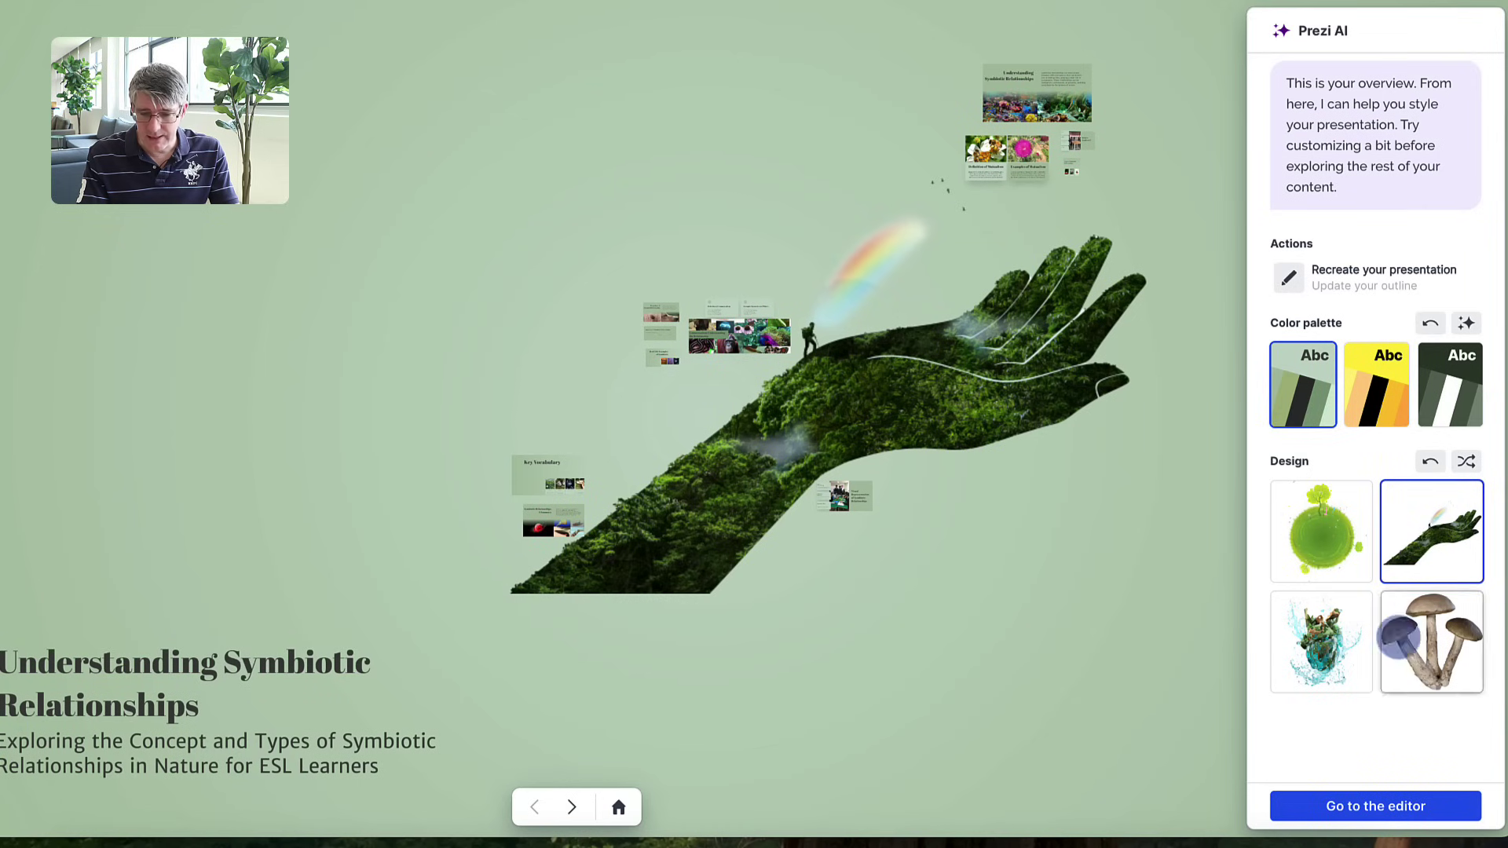
pyautogui.click(1343, 690)
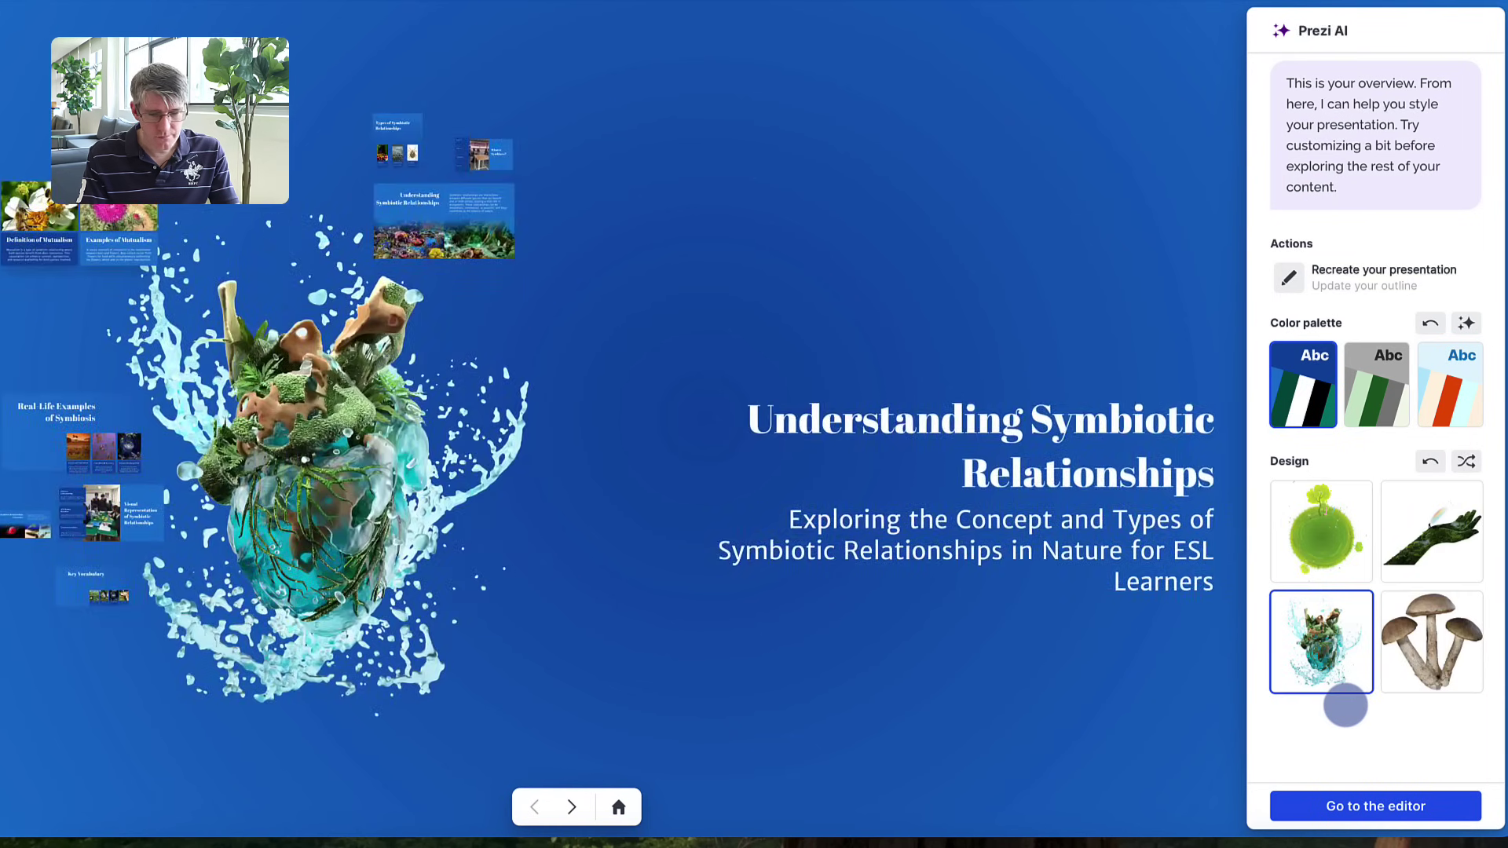
pyautogui.click(1418, 656)
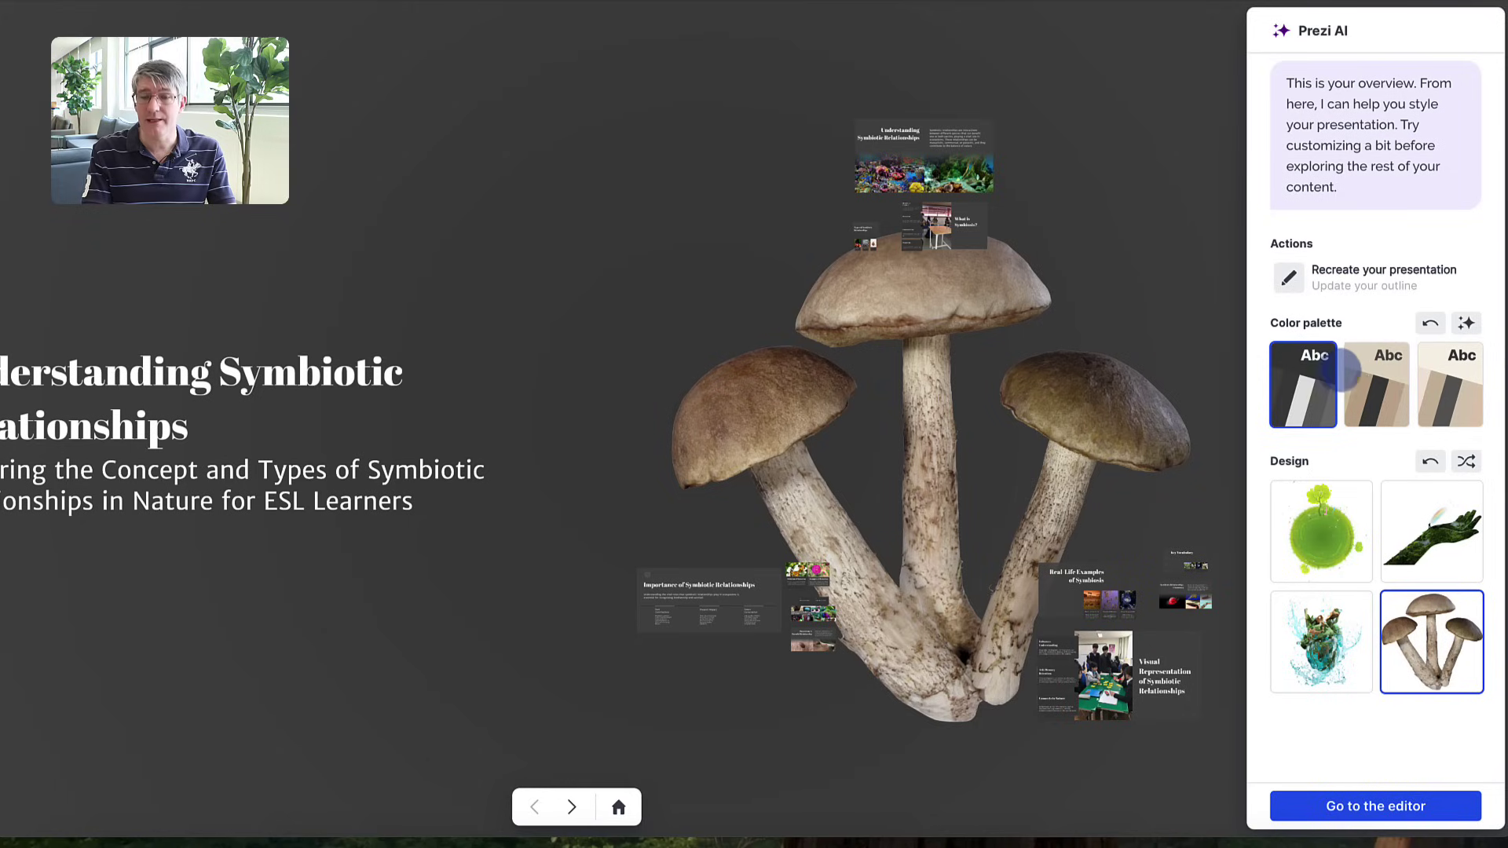
# Step: Compare the earth-tone and light cream palettes, settling on light cream
pyautogui.click(1384, 379)
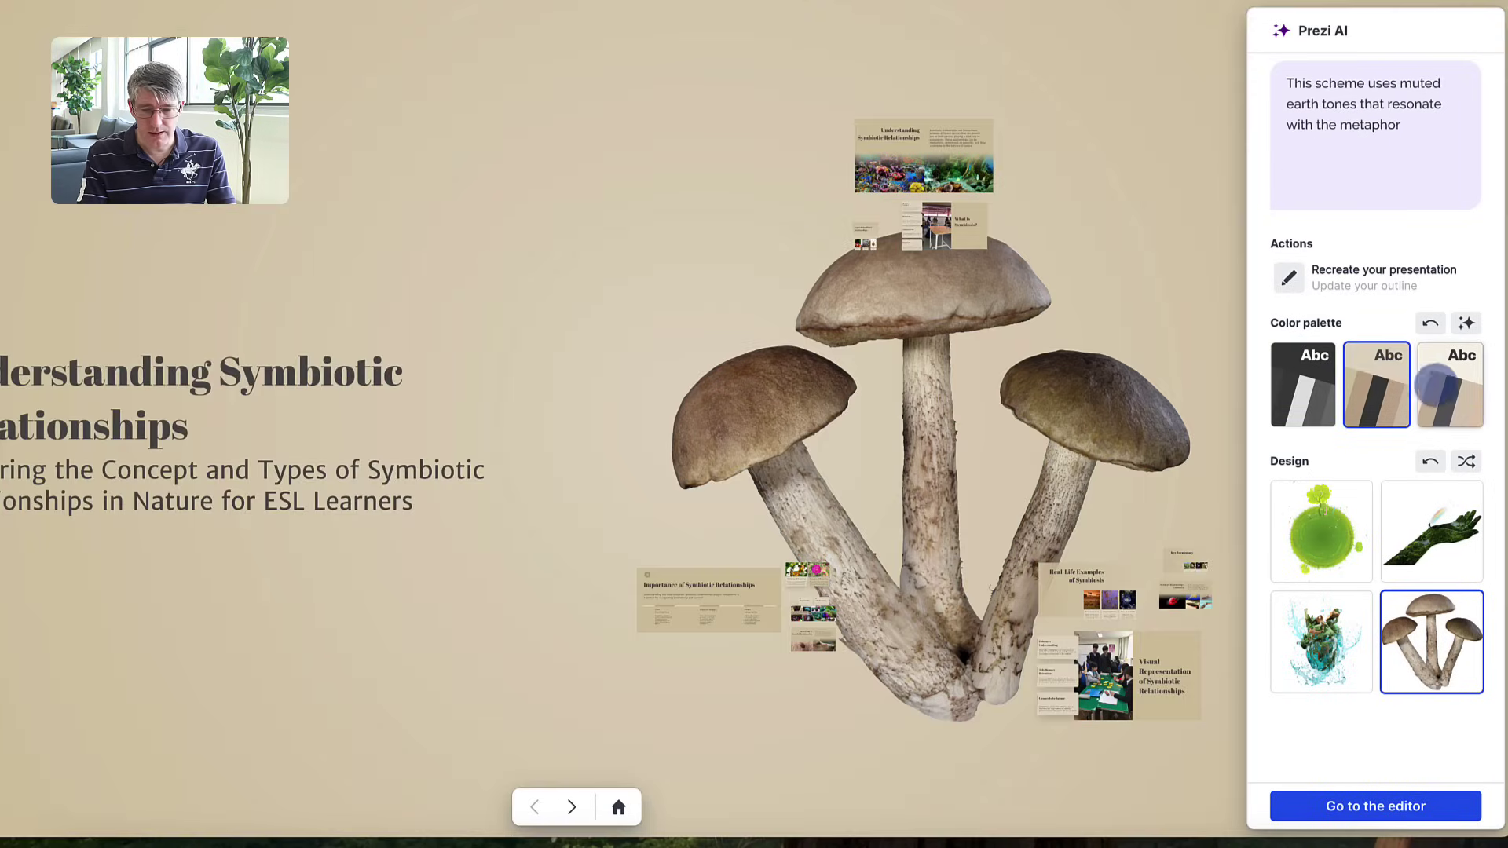
pyautogui.click(1450, 389)
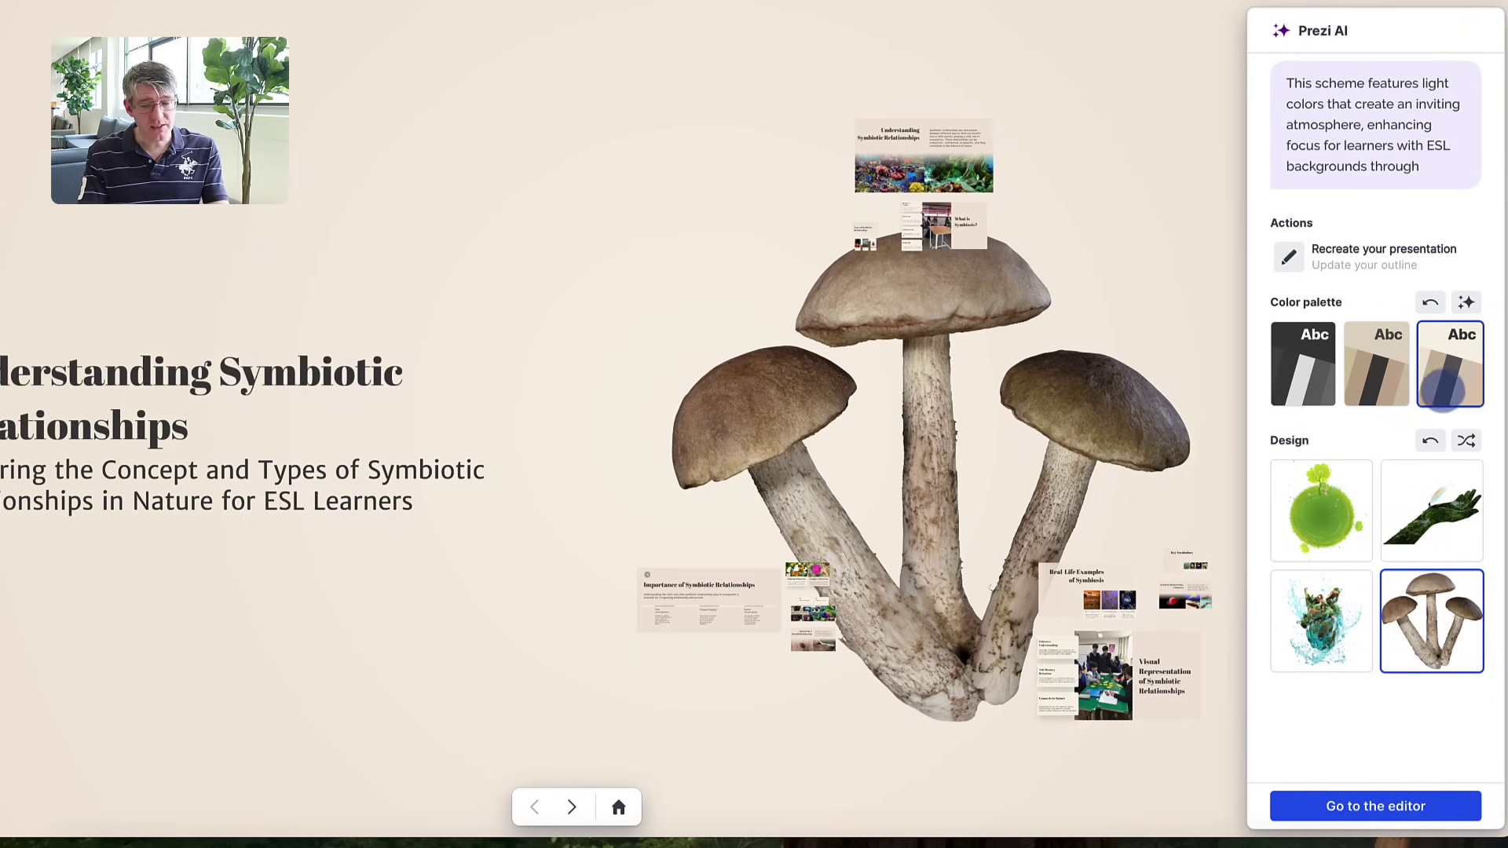
pyautogui.click(1390, 385)
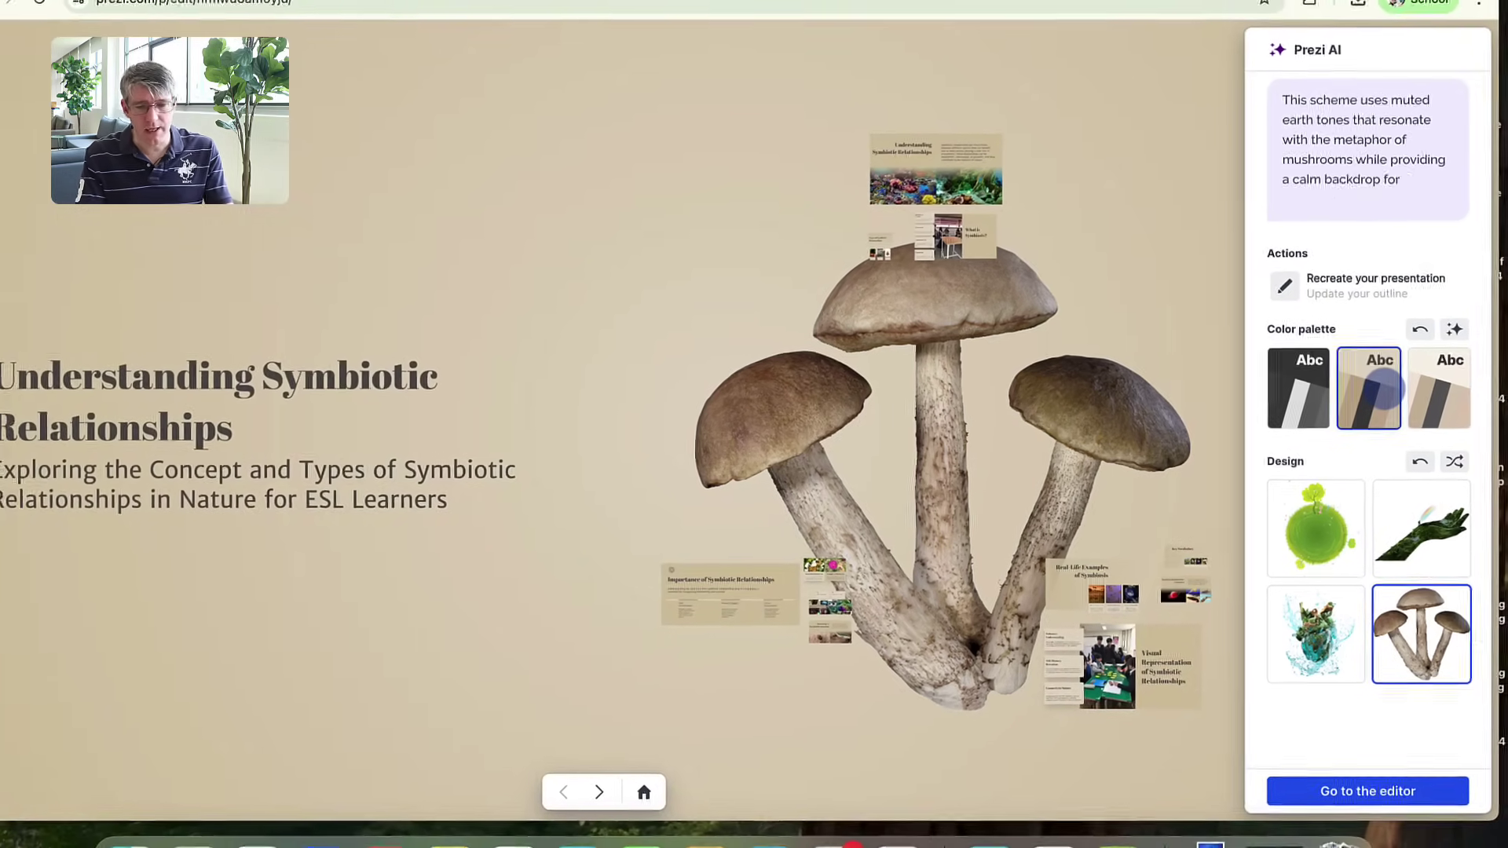
pyautogui.click(1429, 390)
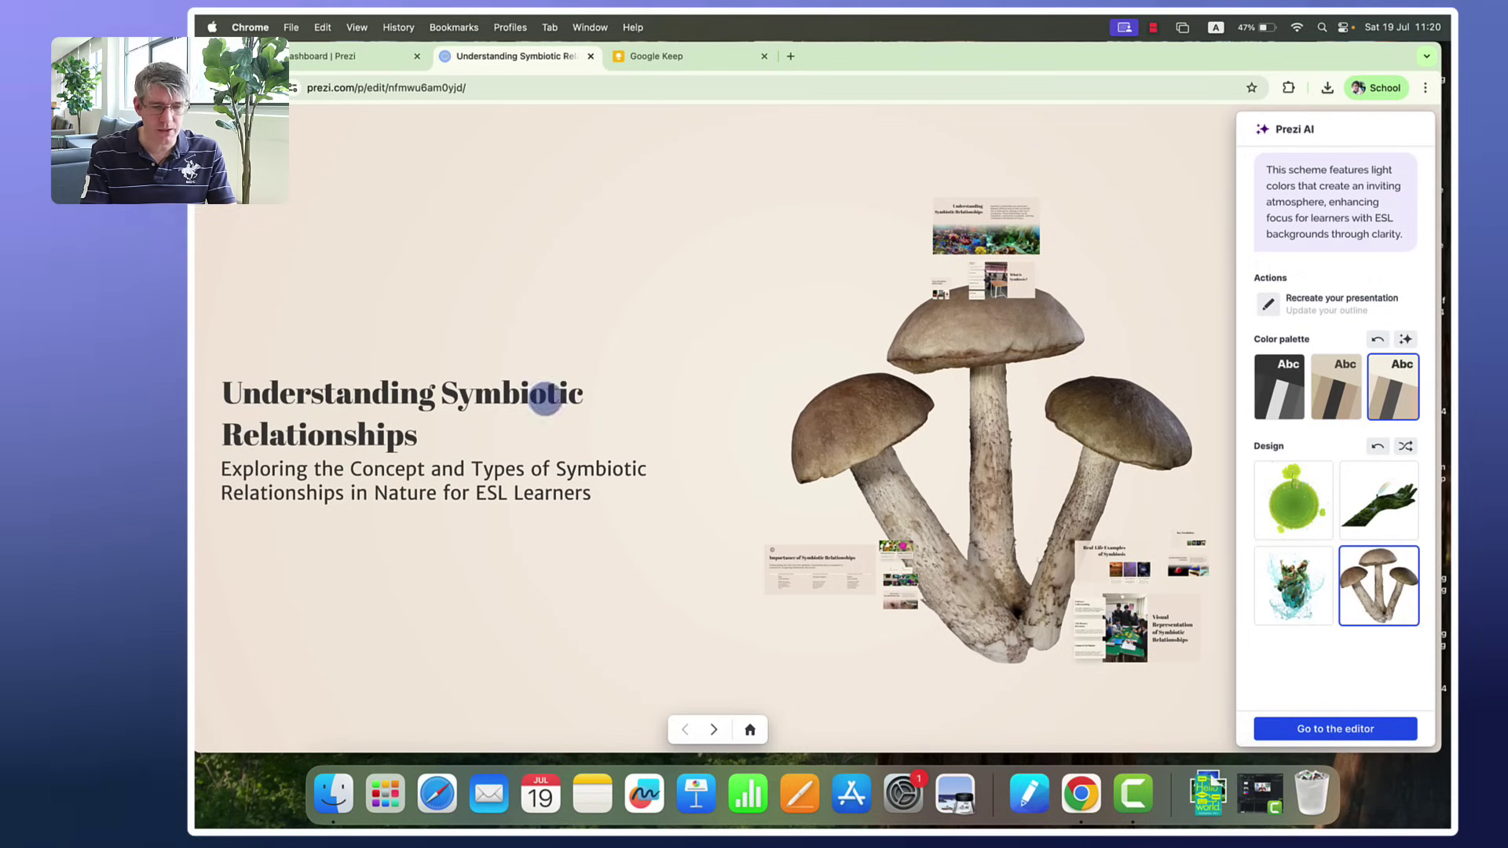
# Step: Preview the opening slides from the title through What is Symbiosis and its type cards
pyautogui.click(713, 729)
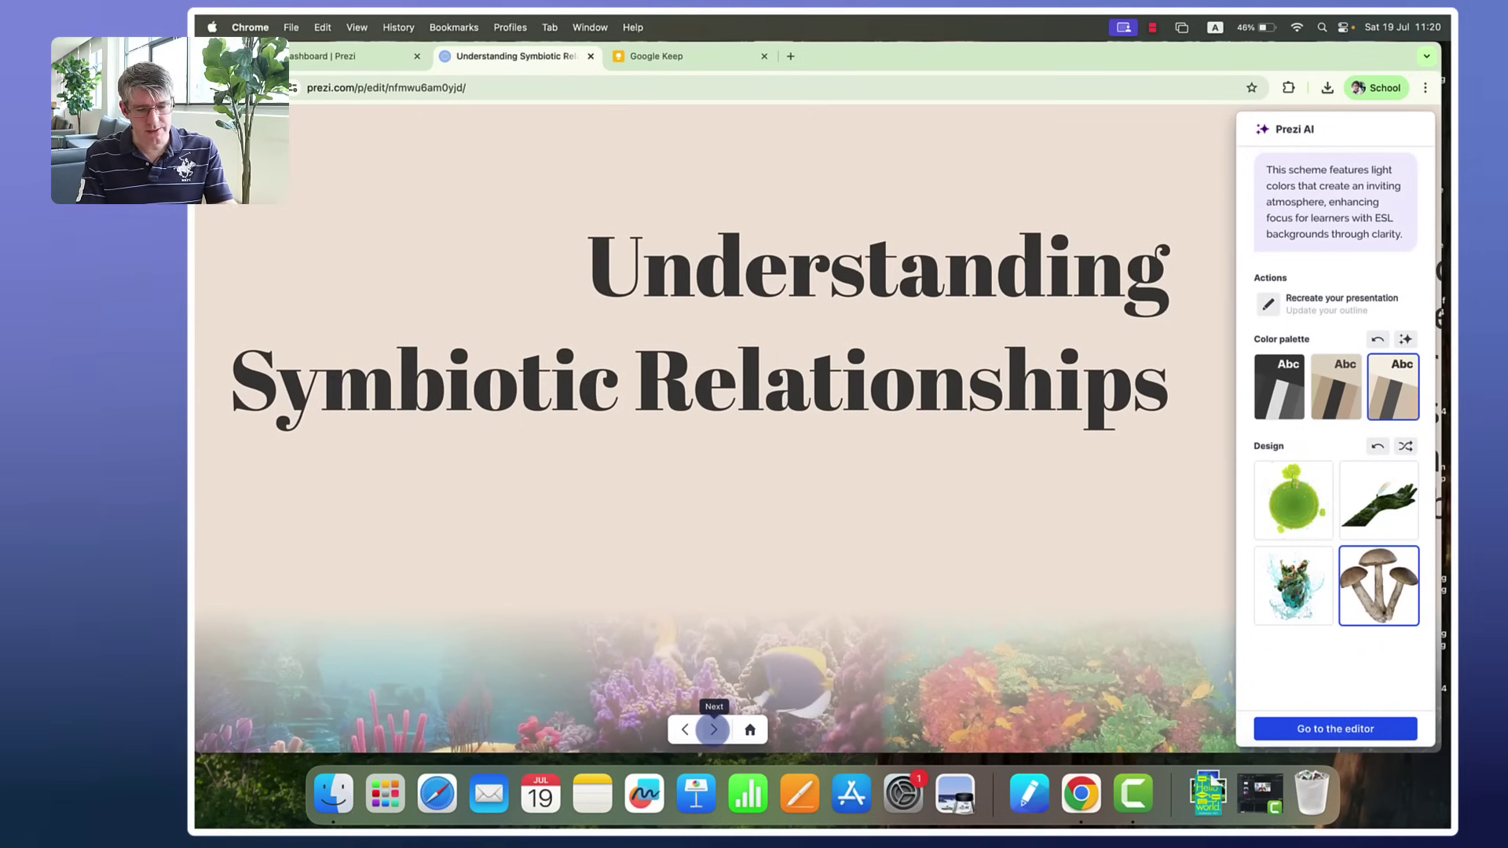
pyautogui.click(713, 729)
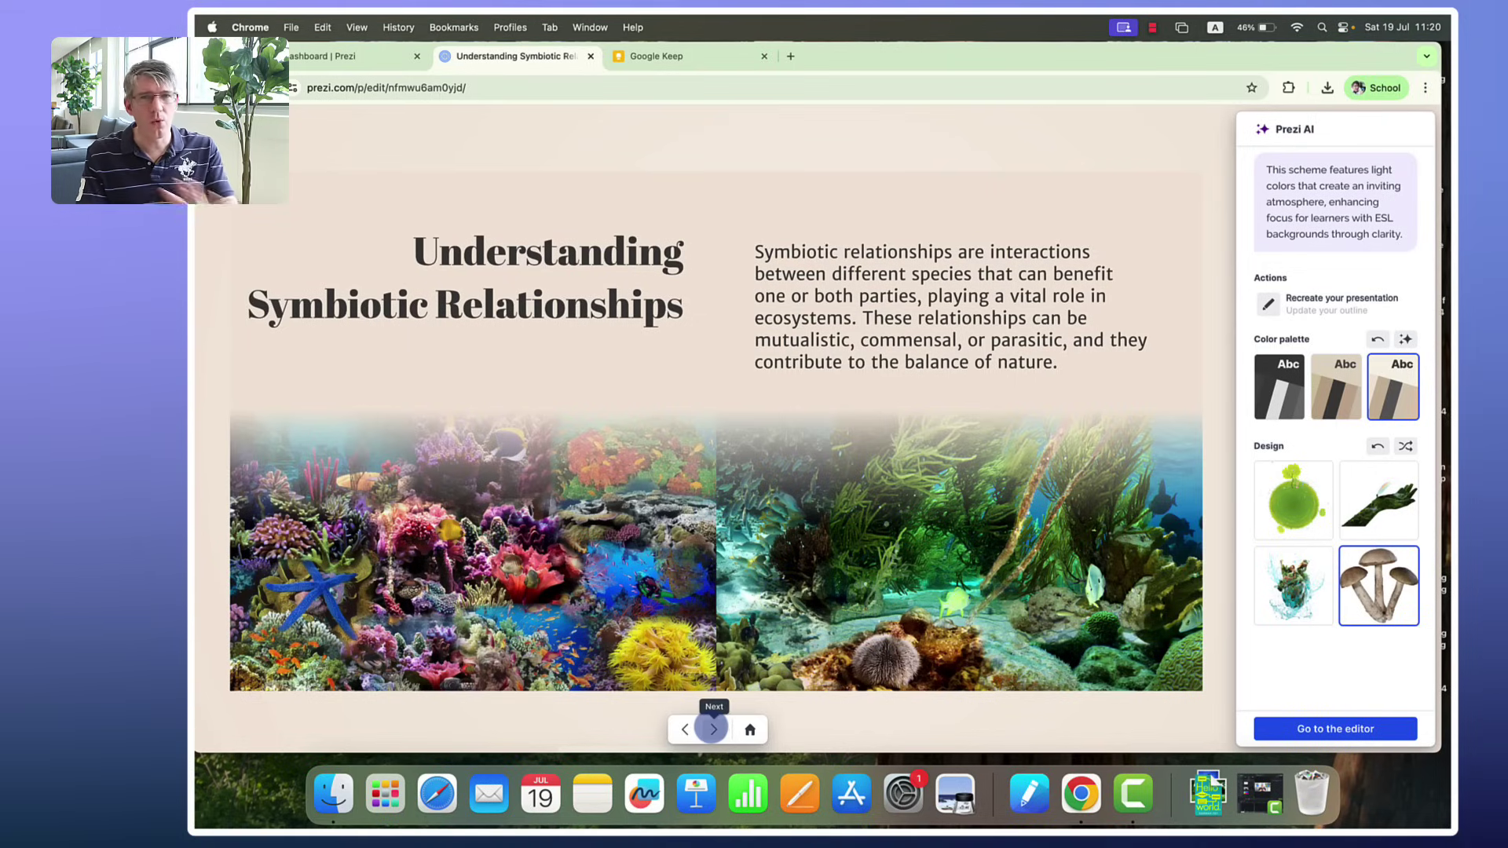
pyautogui.click(713, 729)
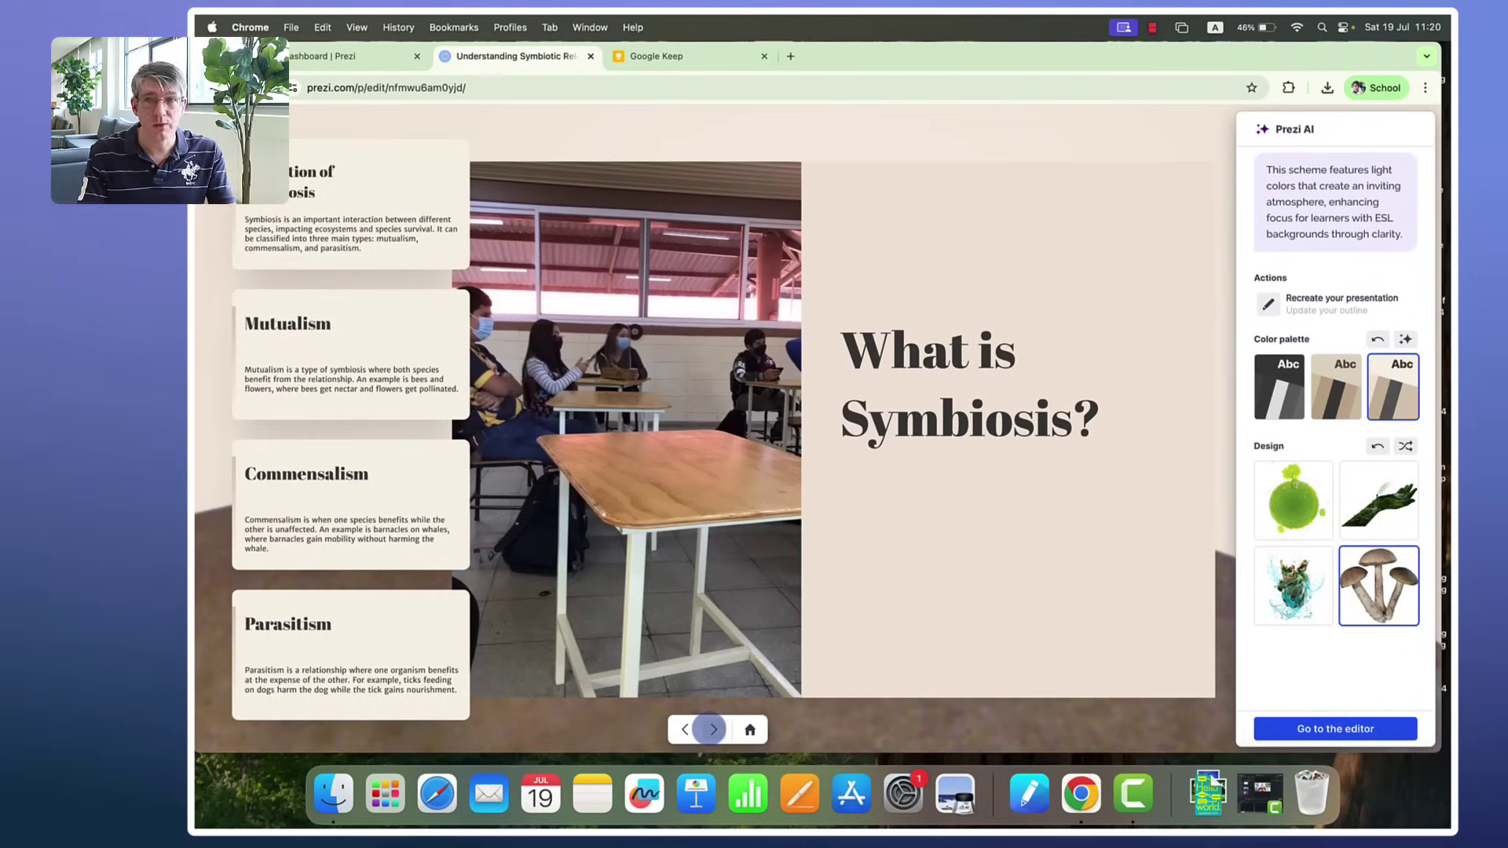
pyautogui.click(713, 730)
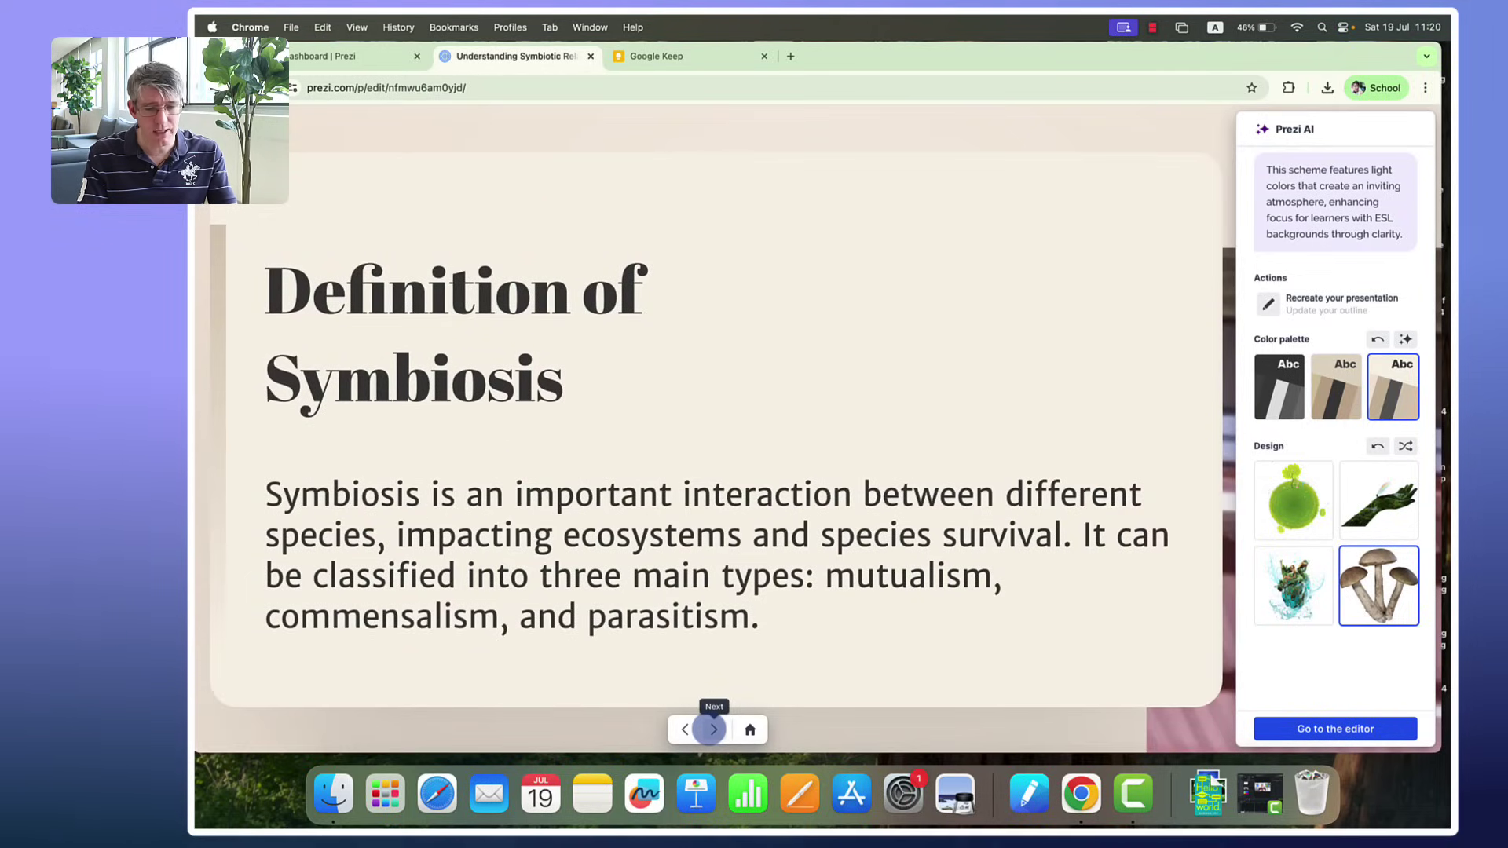
pyautogui.click(713, 730)
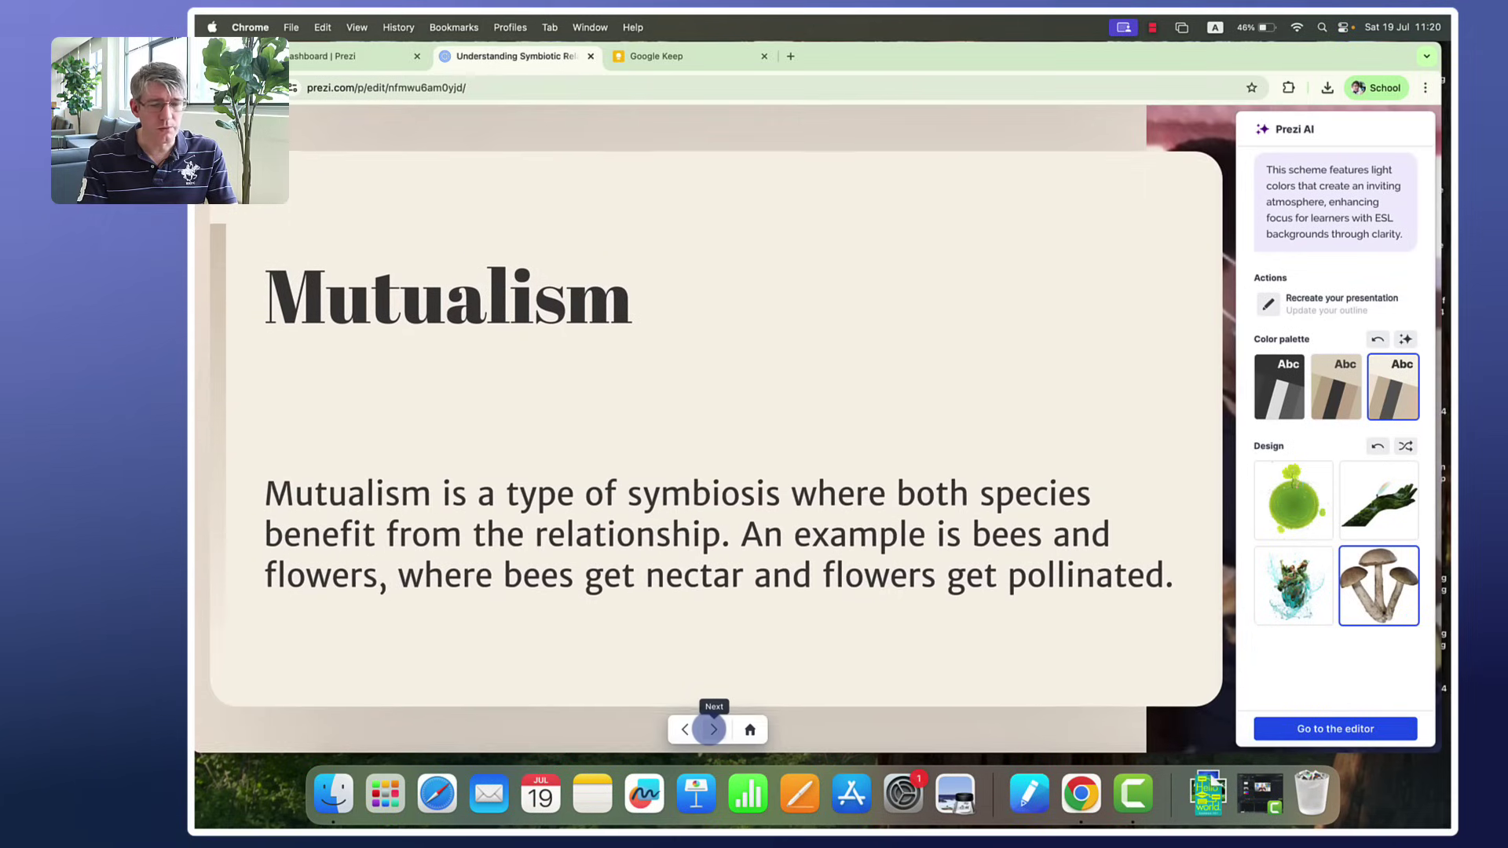
pyautogui.click(713, 730)
pyautogui.click(713, 730)
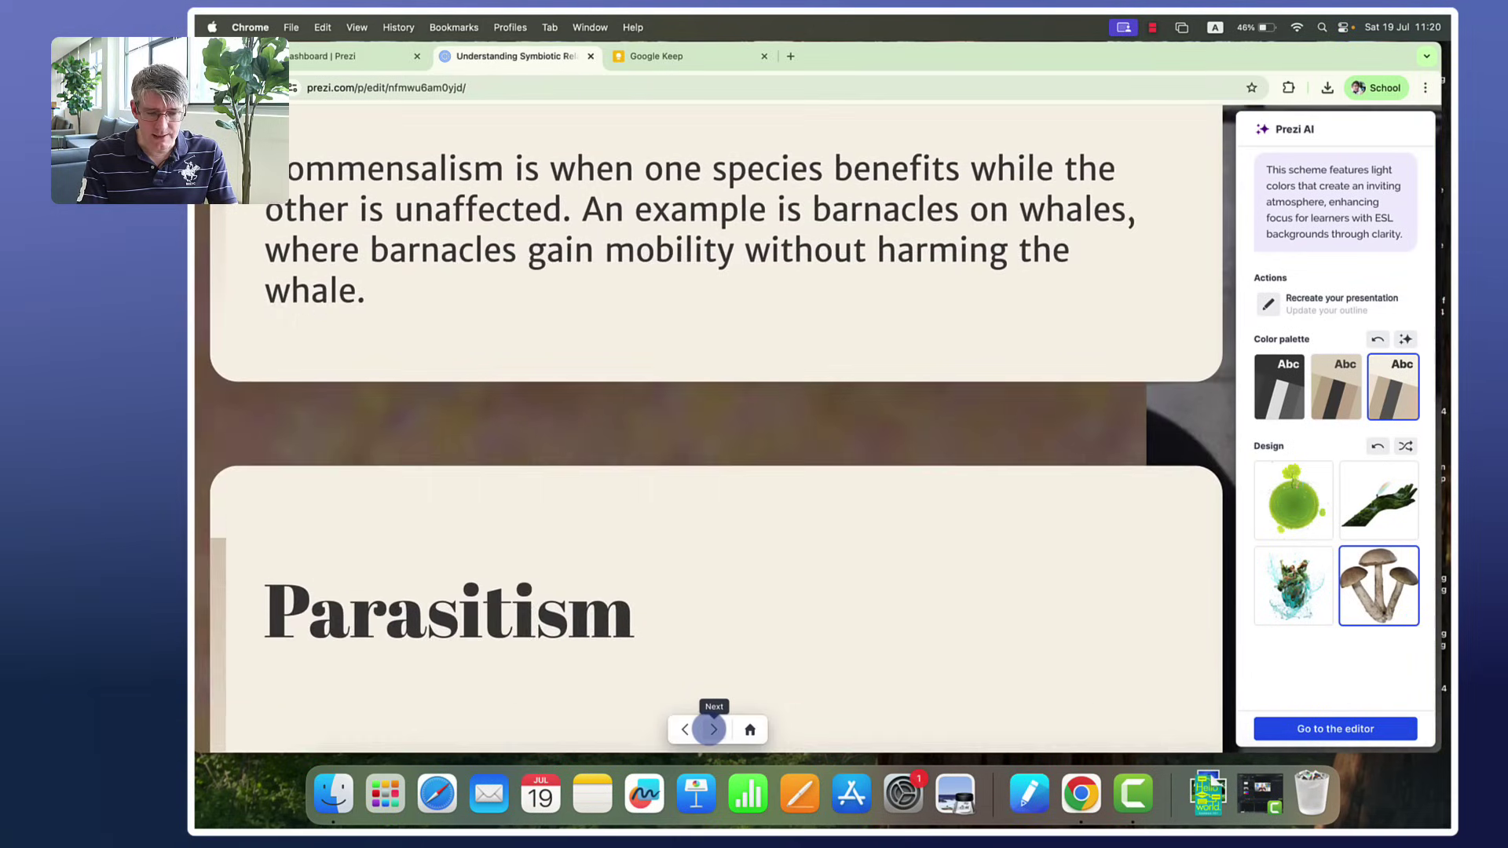
pyautogui.click(713, 730)
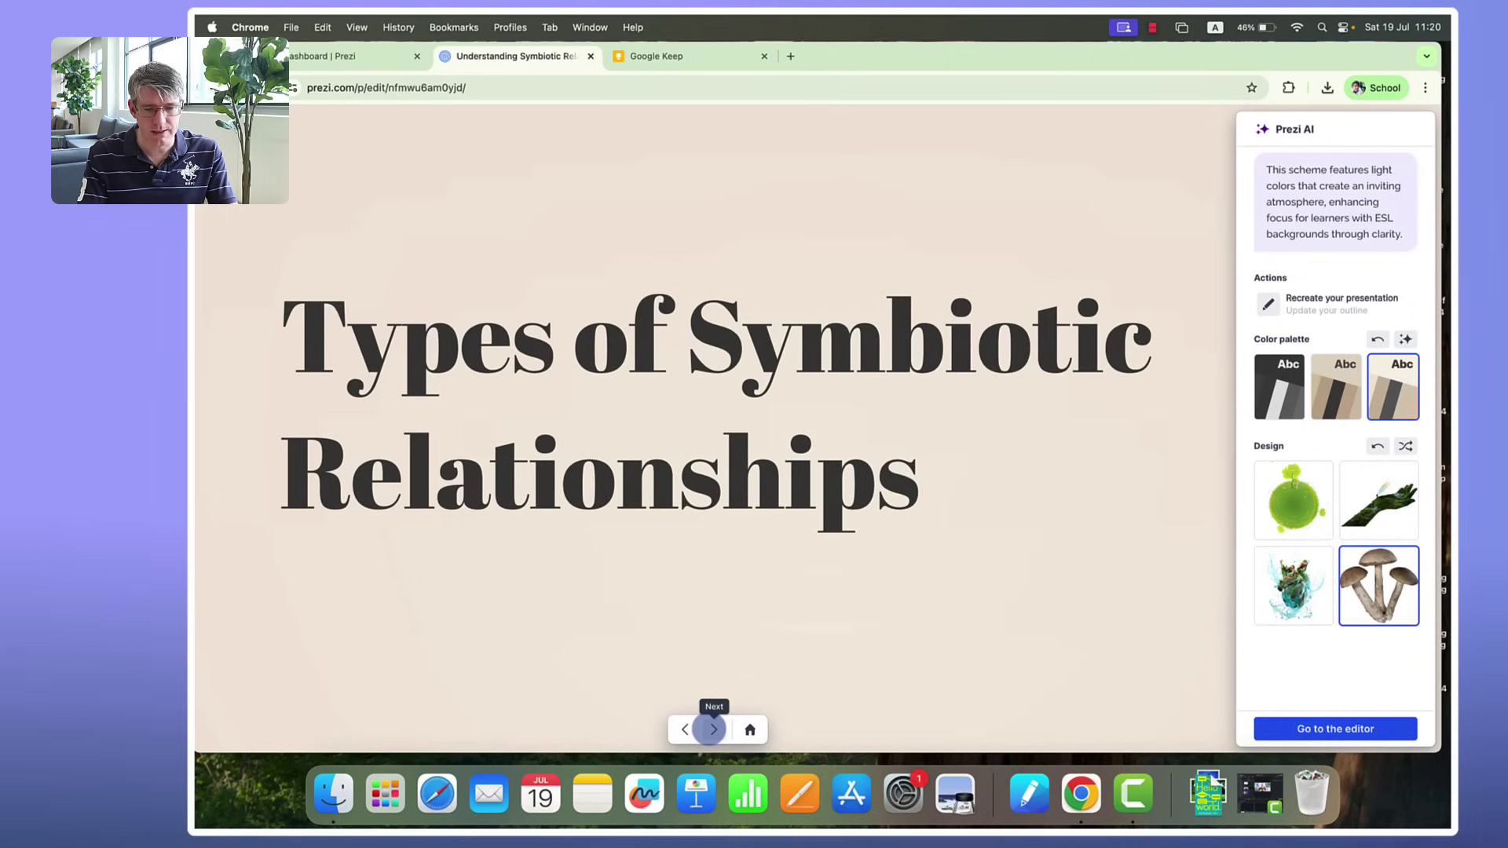
# Step: Step through the Mutualism, Commensalism, Parasitism and Importance of Symbiotic Relationships sections
pyautogui.click(713, 730)
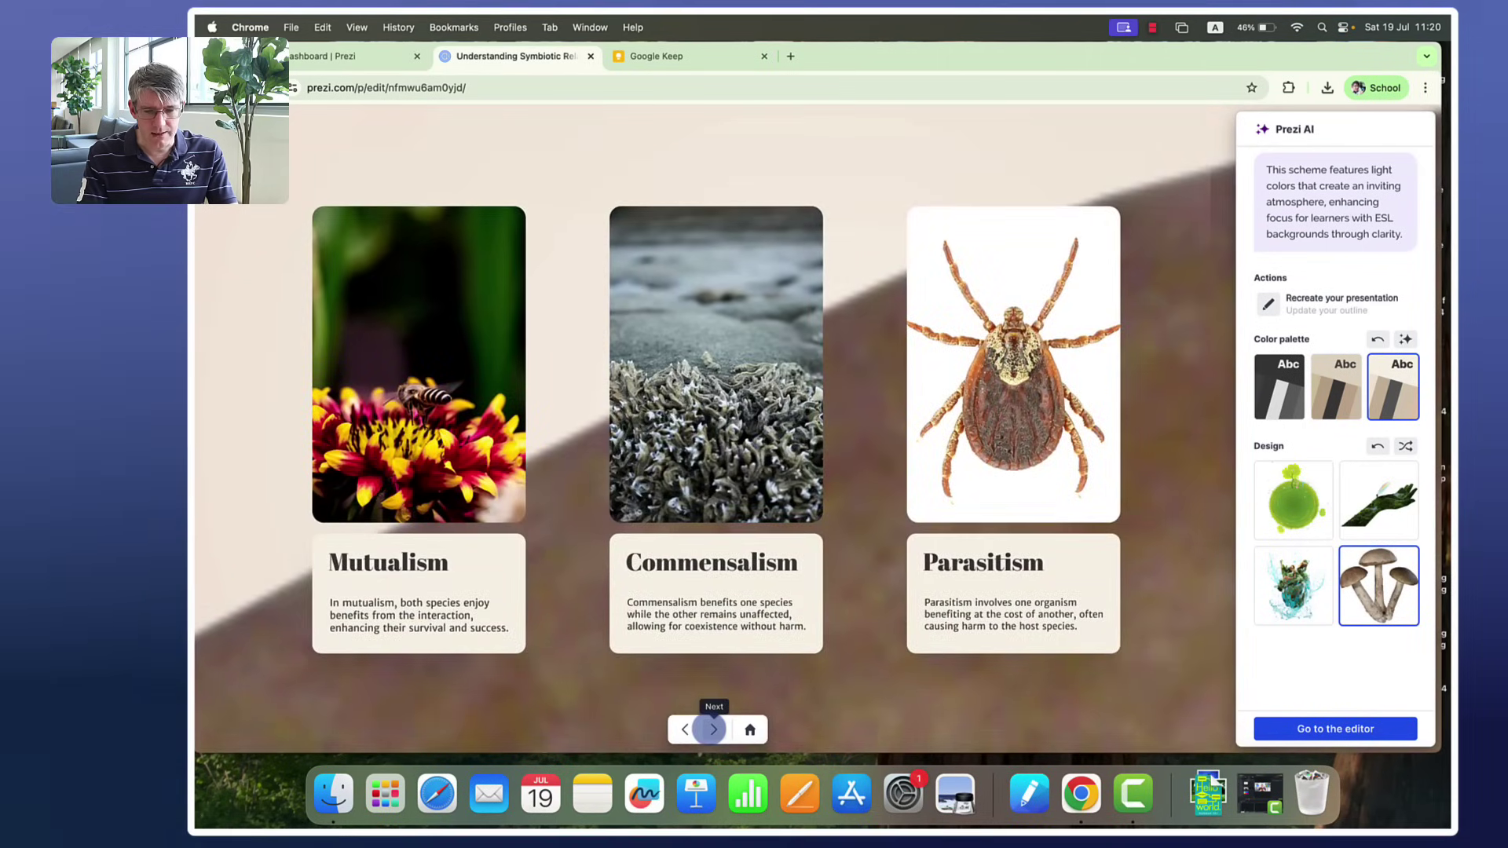
pyautogui.click(713, 729)
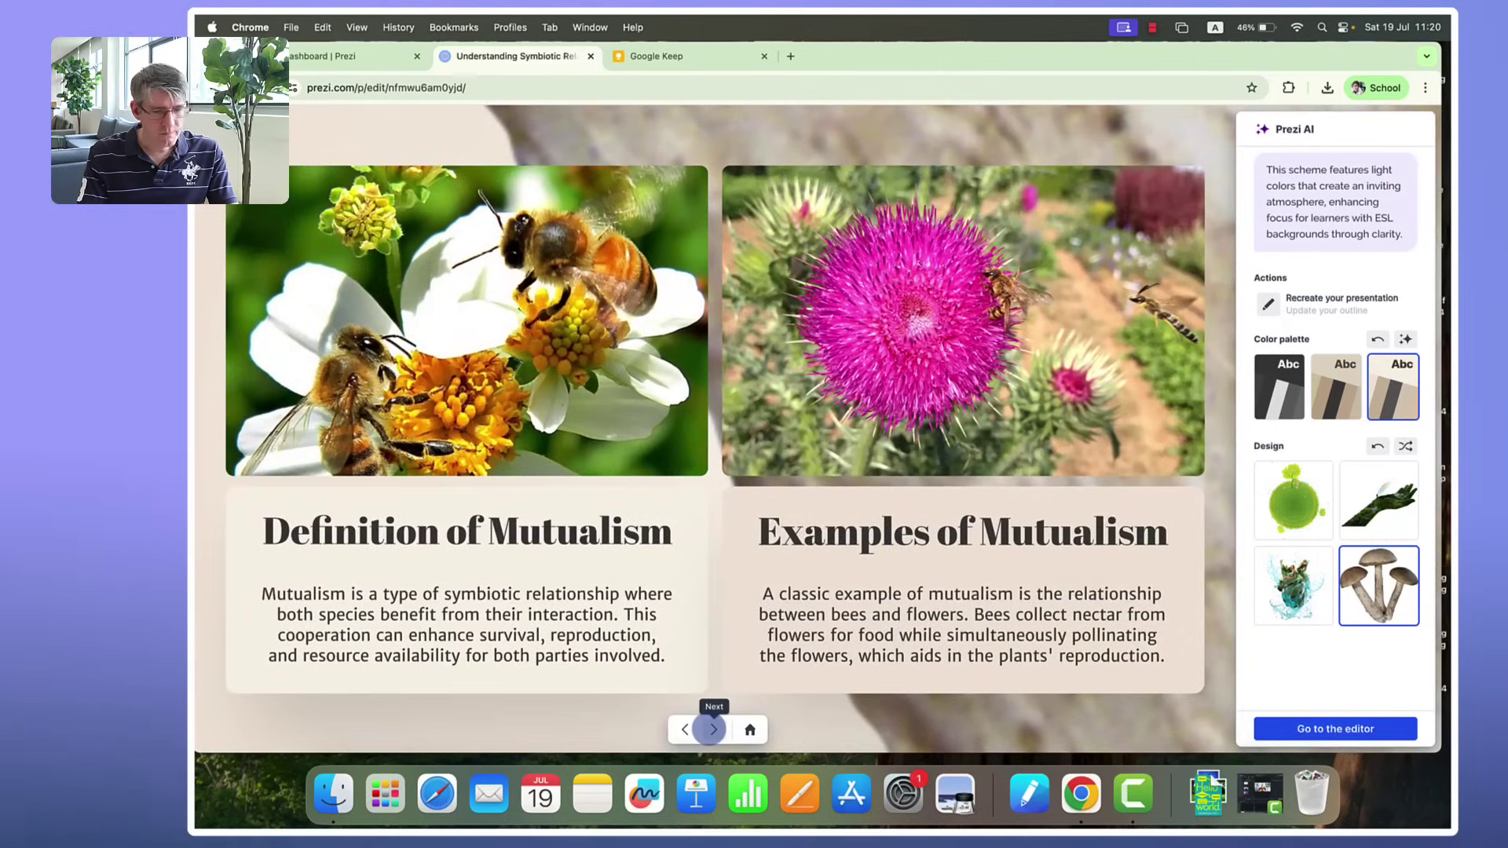
pyautogui.click(713, 730)
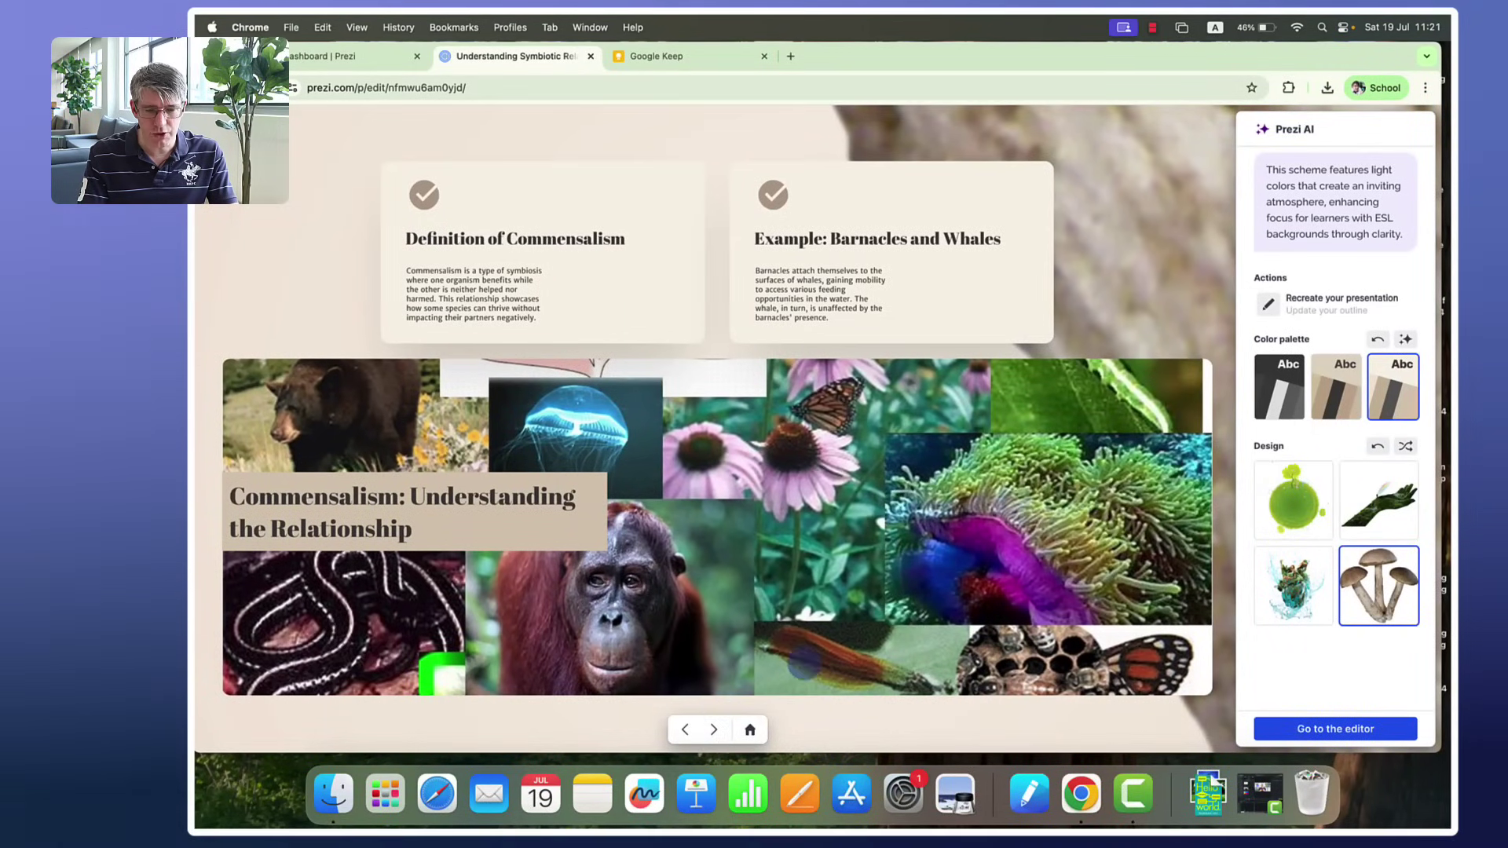
pyautogui.click(713, 729)
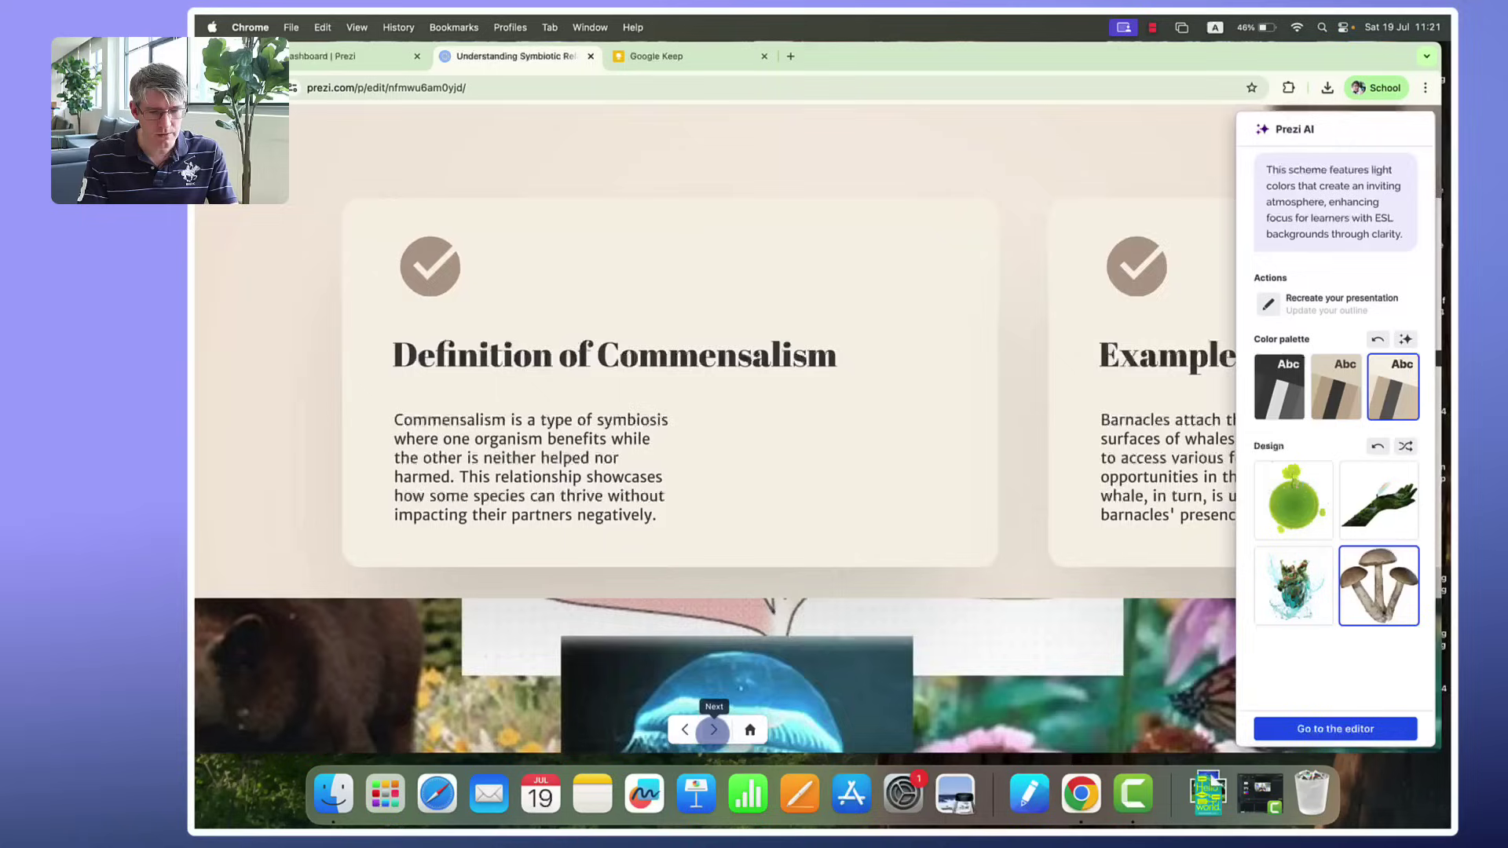
pyautogui.click(713, 730)
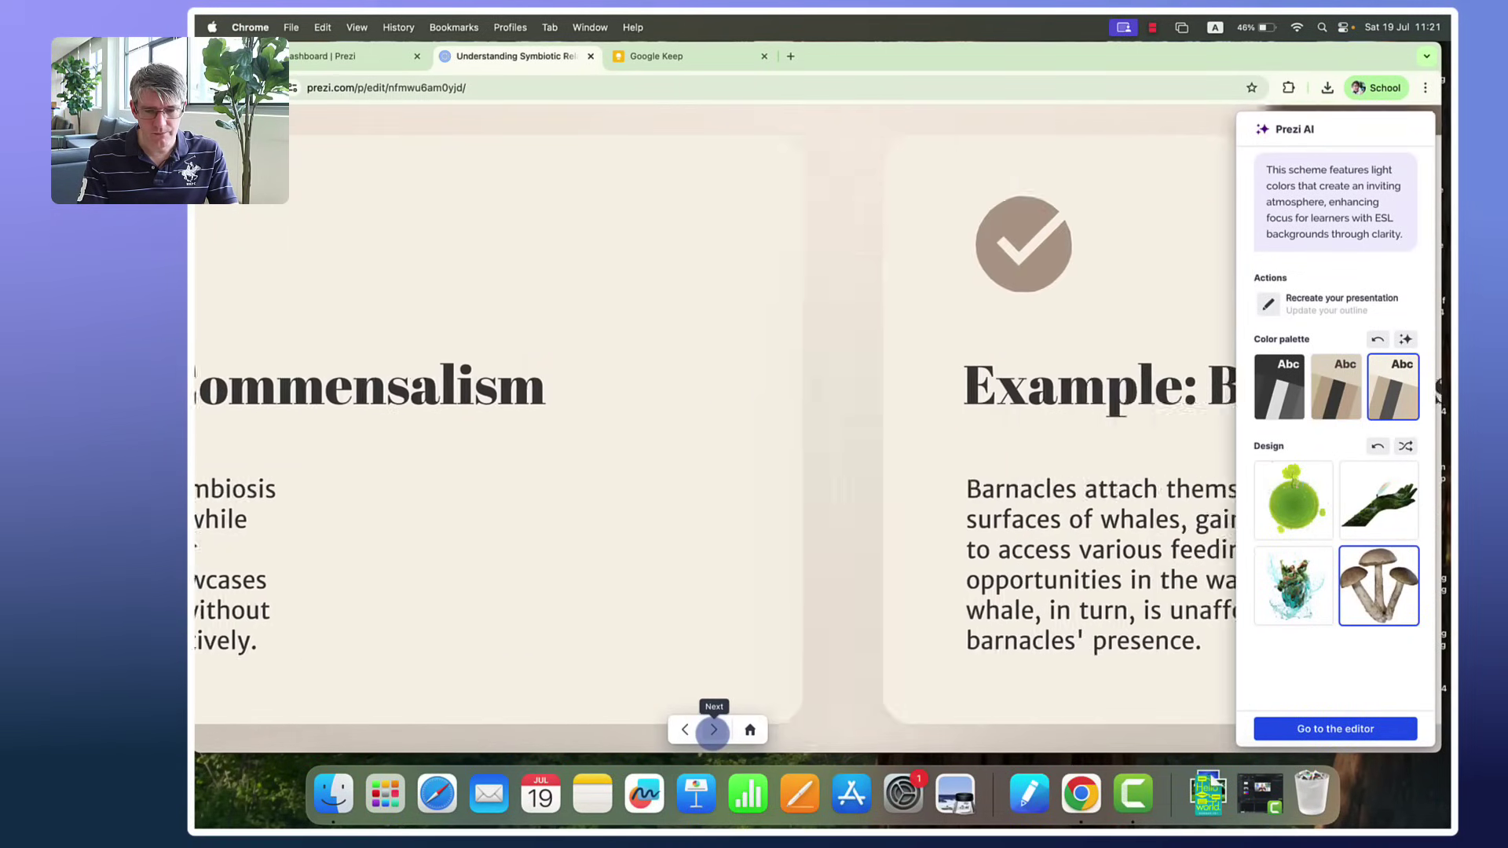
pyautogui.click(713, 729)
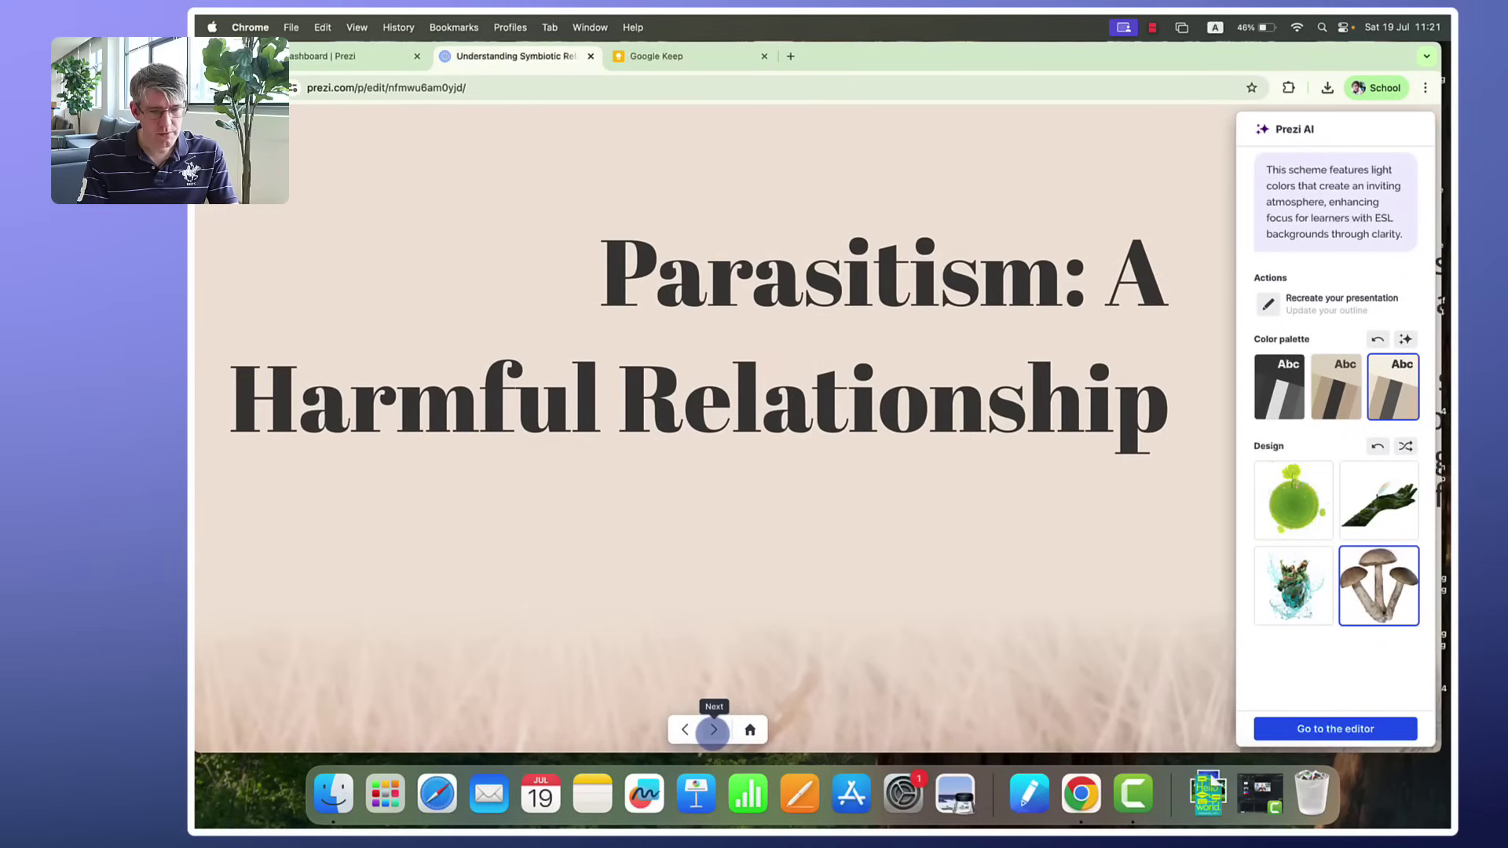
pyautogui.click(713, 730)
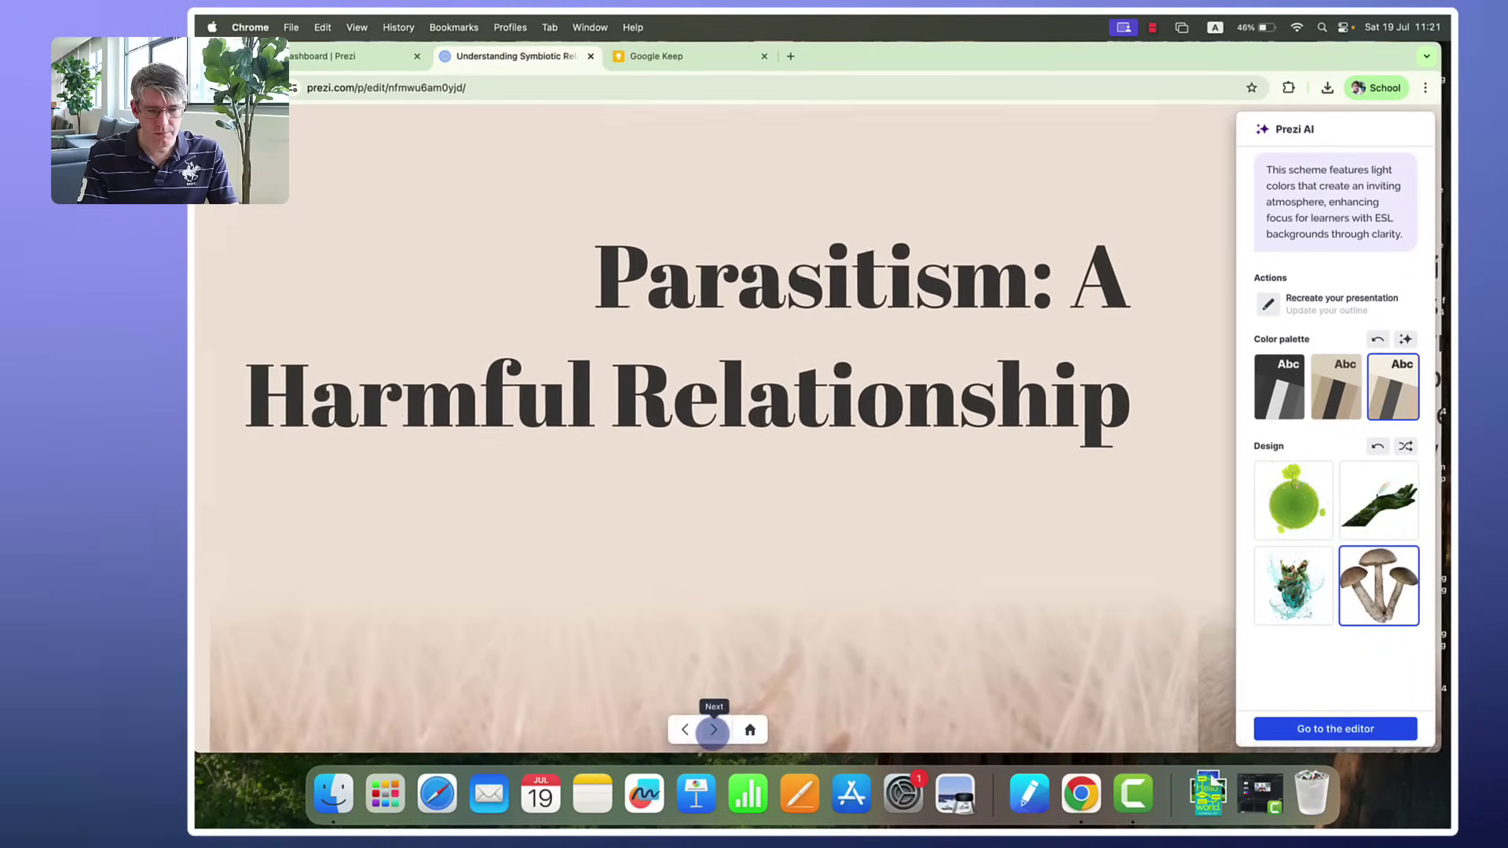
pyautogui.click(713, 729)
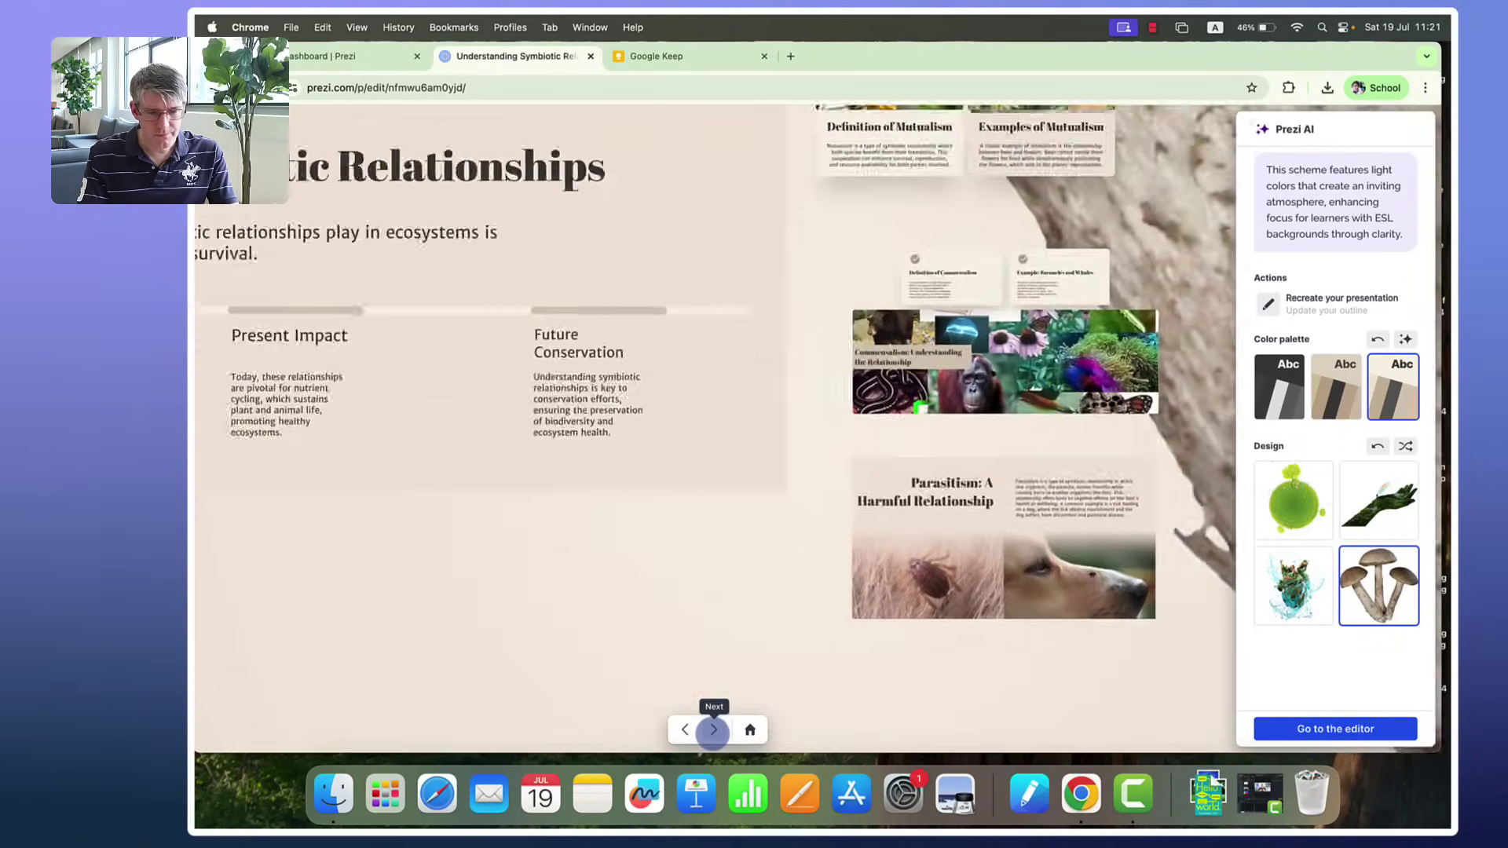
pyautogui.click(713, 729)
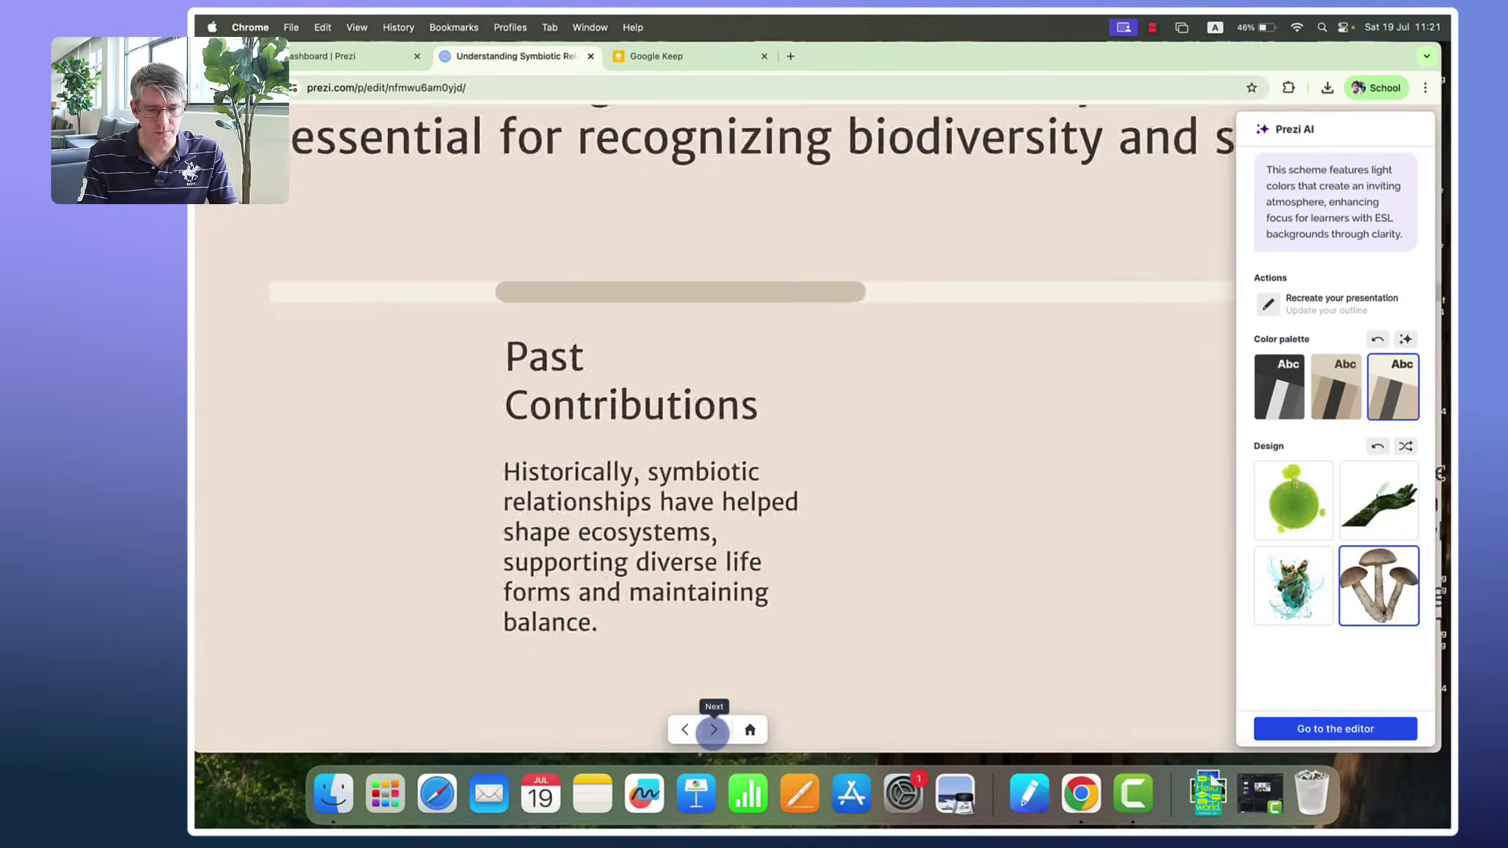
pyautogui.click(713, 730)
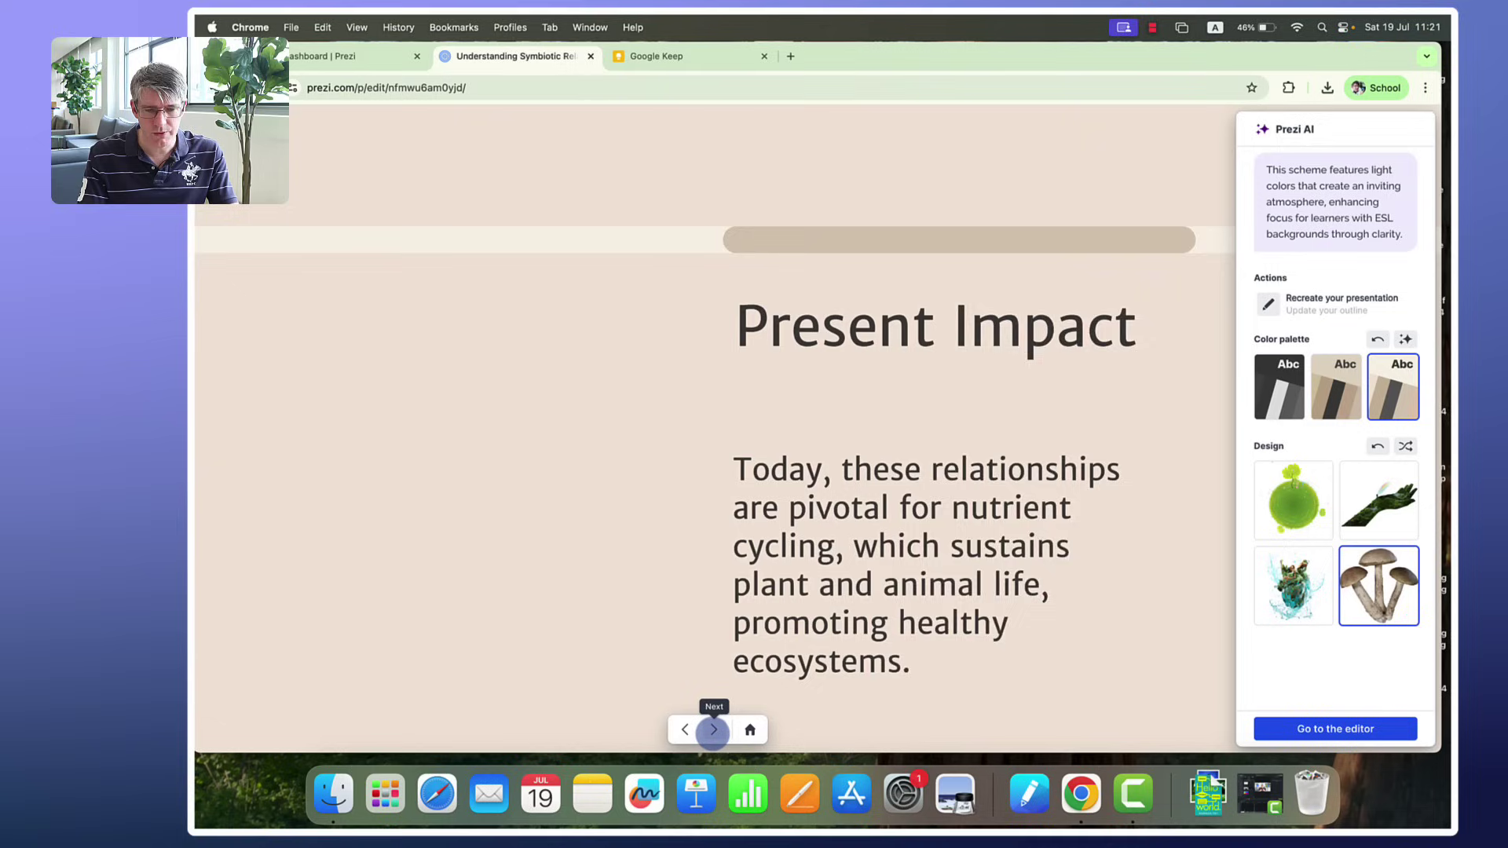
pyautogui.click(713, 729)
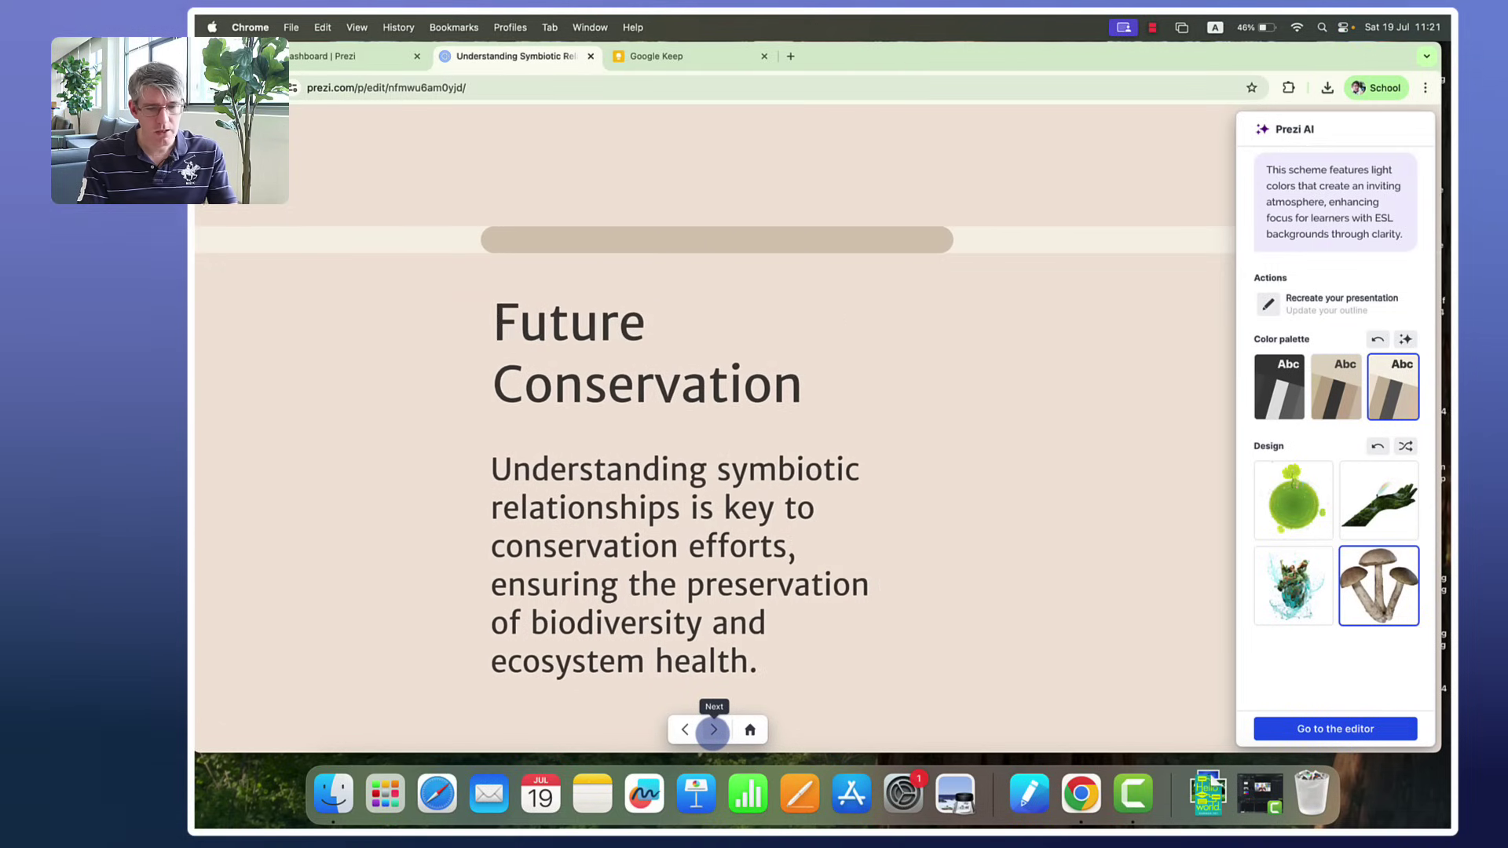
pyautogui.click(713, 730)
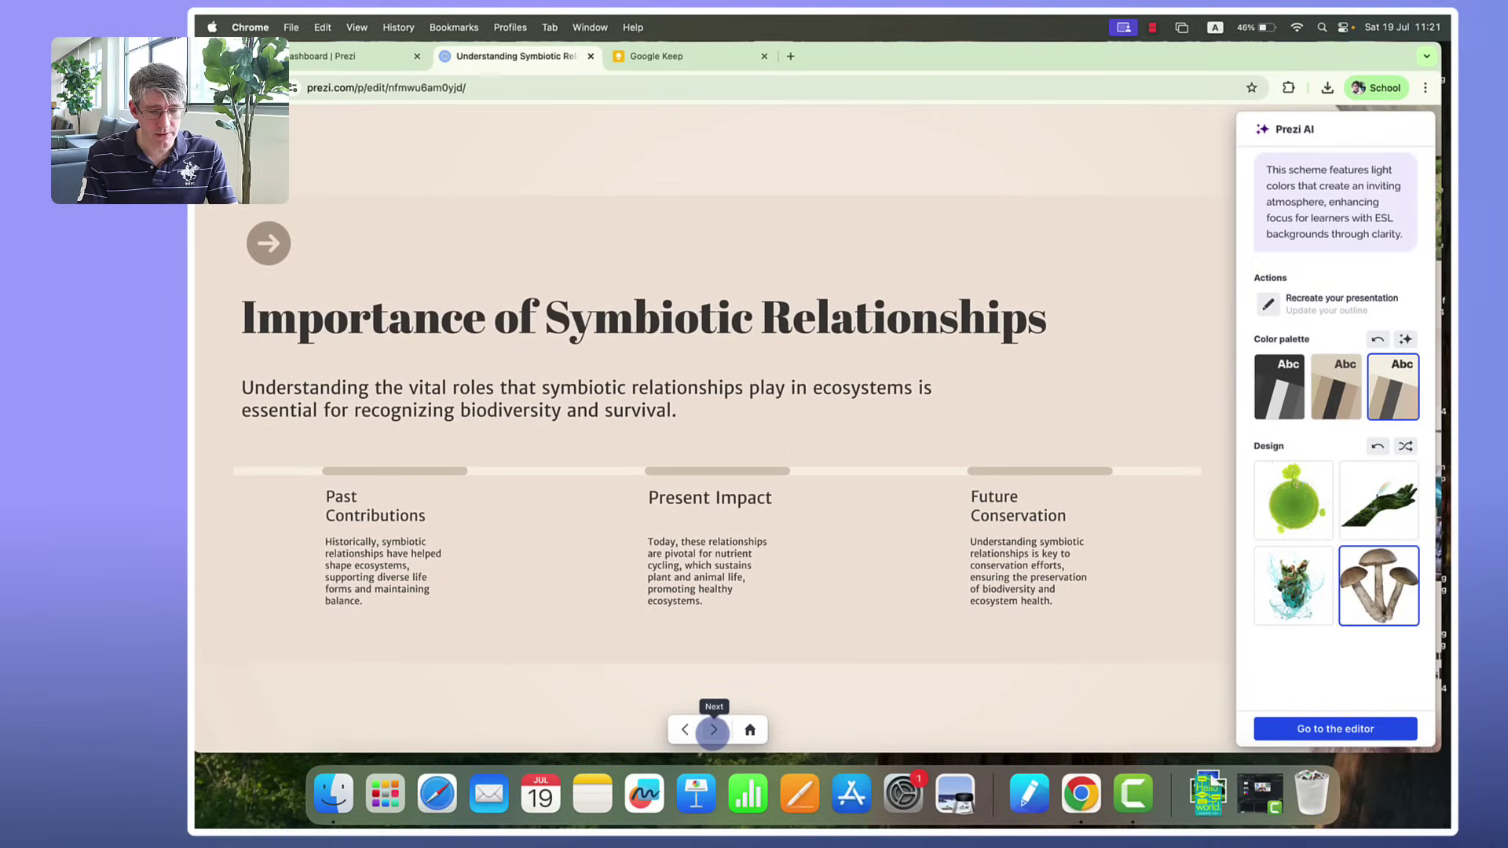
# Step: Finish previewing Real-Life Examples, Summary and Key Vocabulary, then go to the editor
pyautogui.click(713, 729)
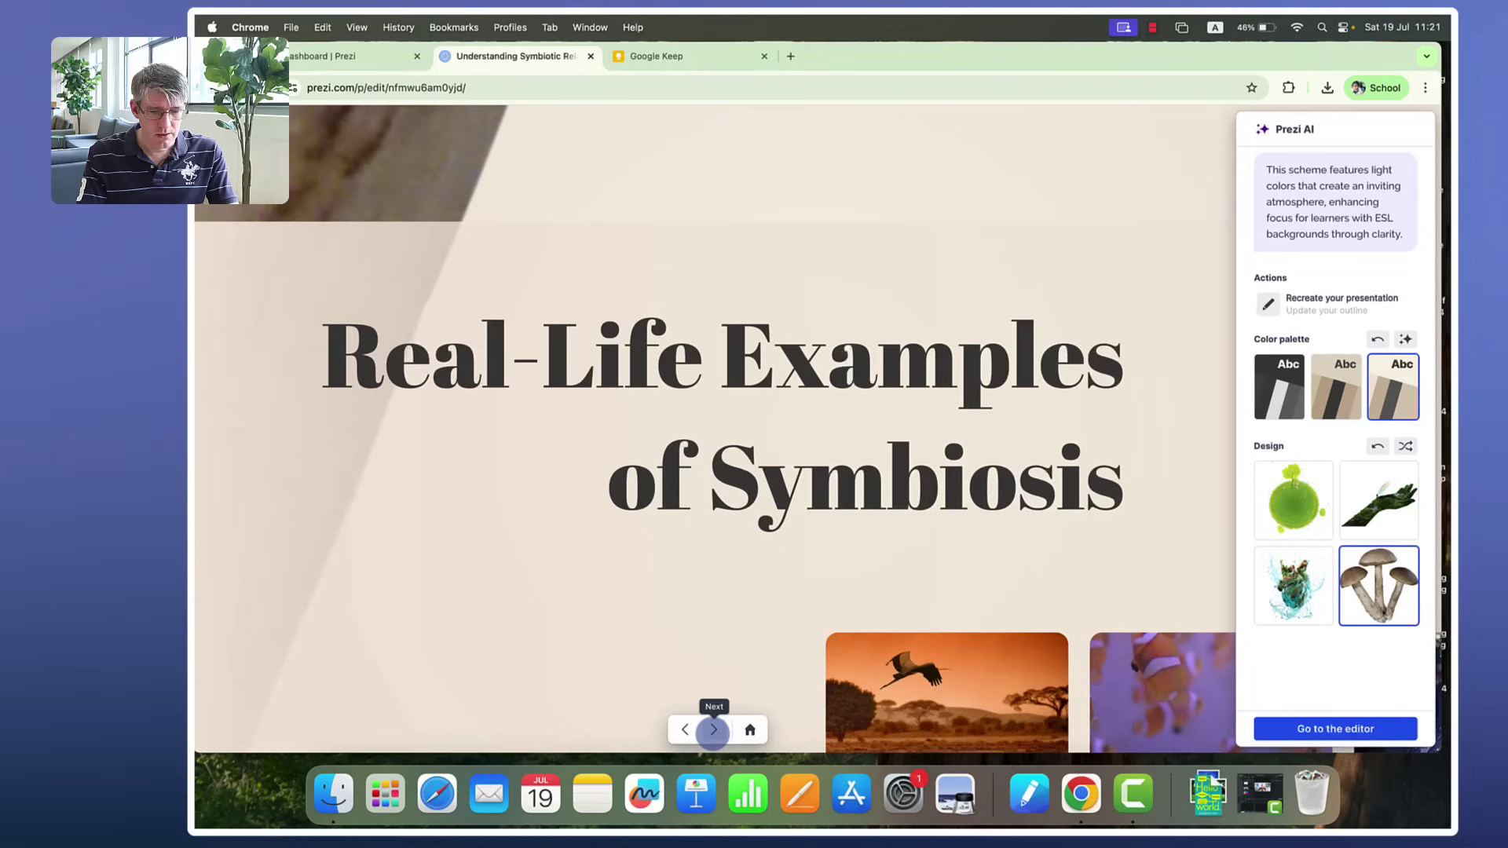
pyautogui.click(713, 730)
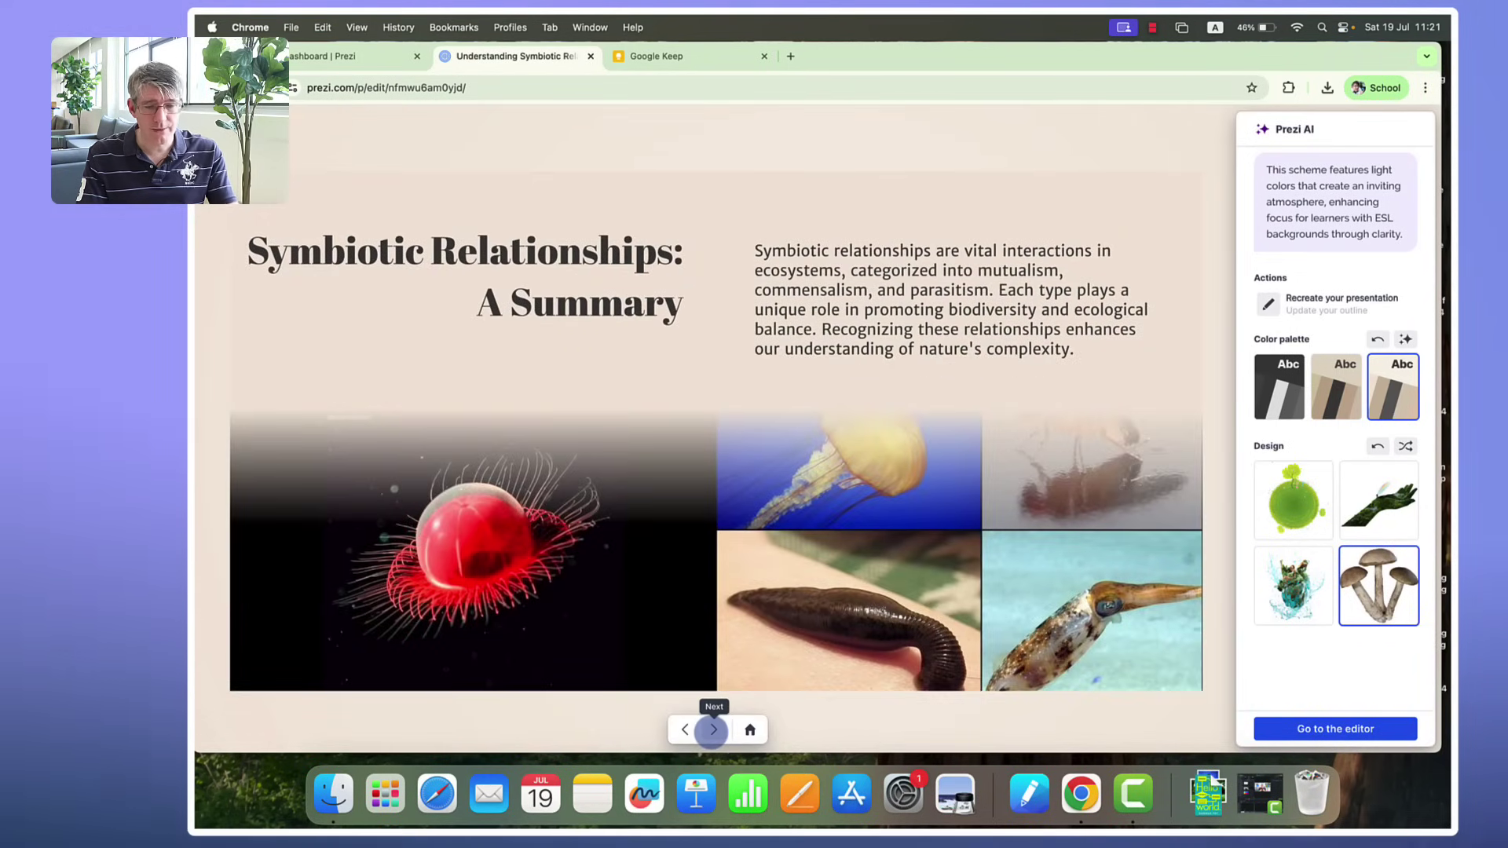
pyautogui.click(713, 730)
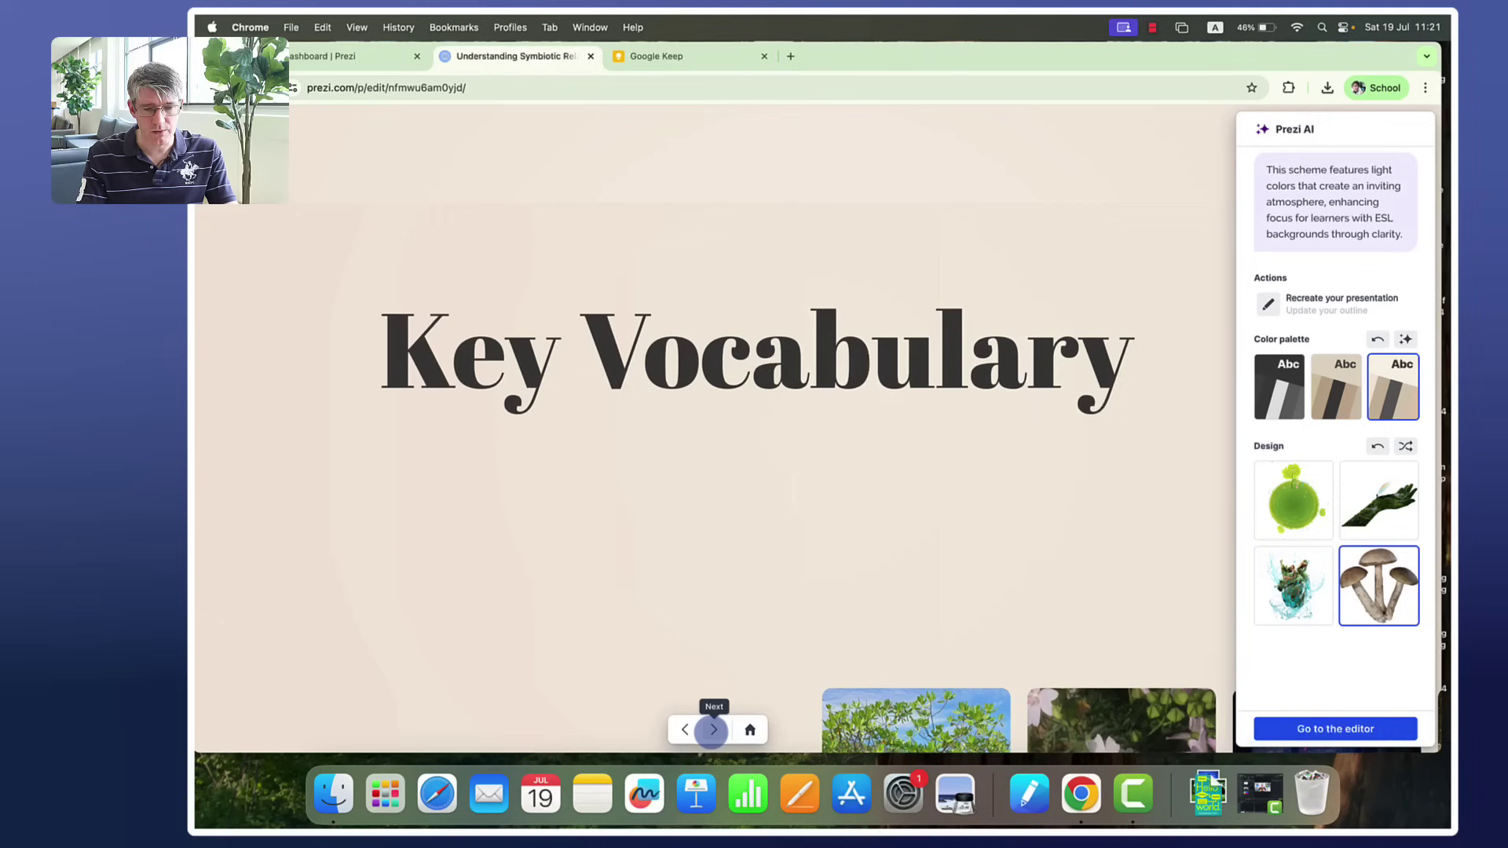
pyautogui.click(713, 730)
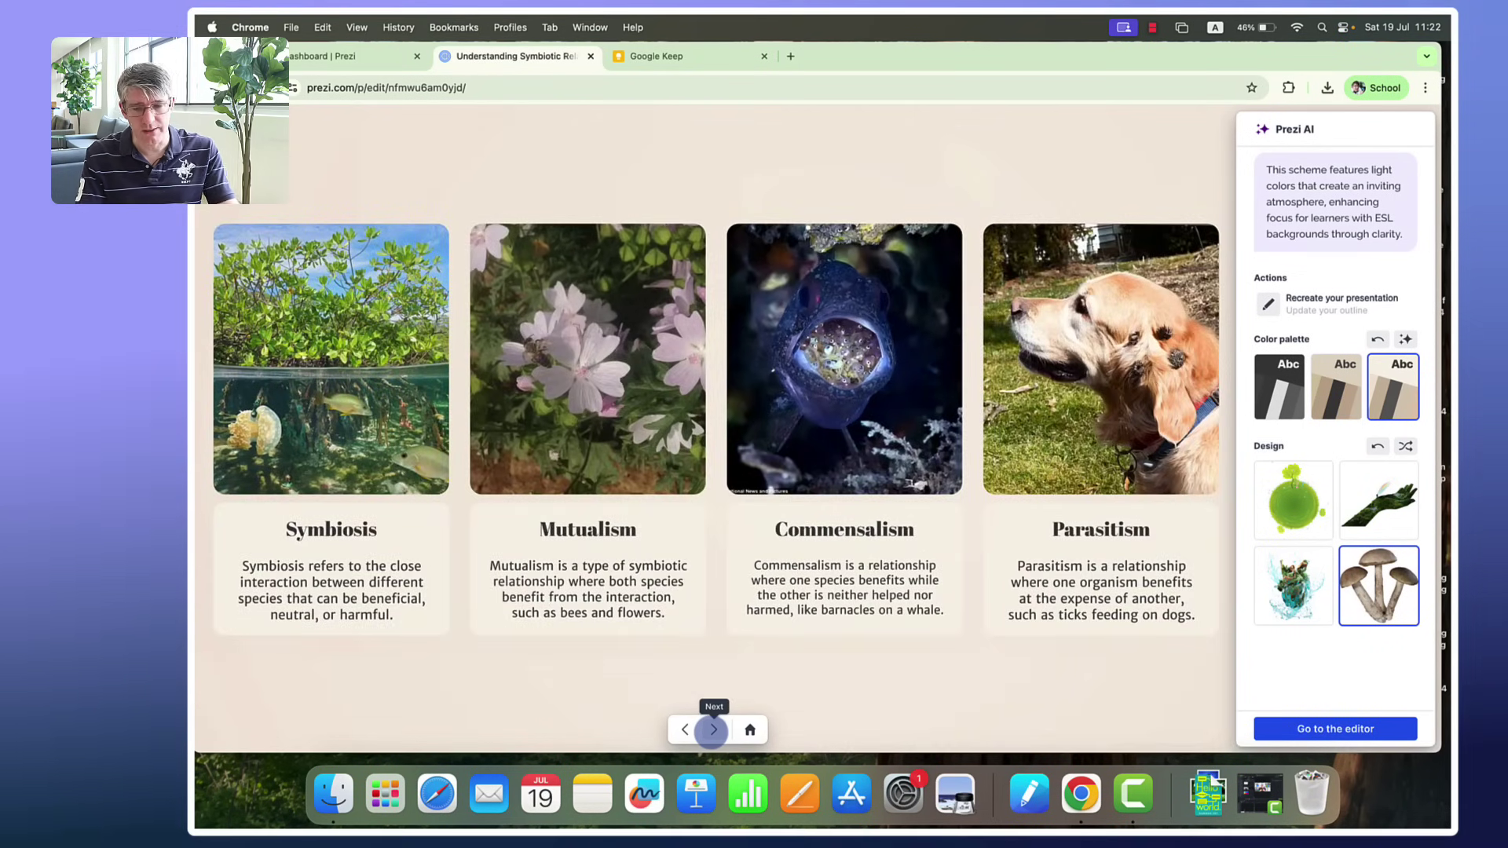
pyautogui.click(713, 729)
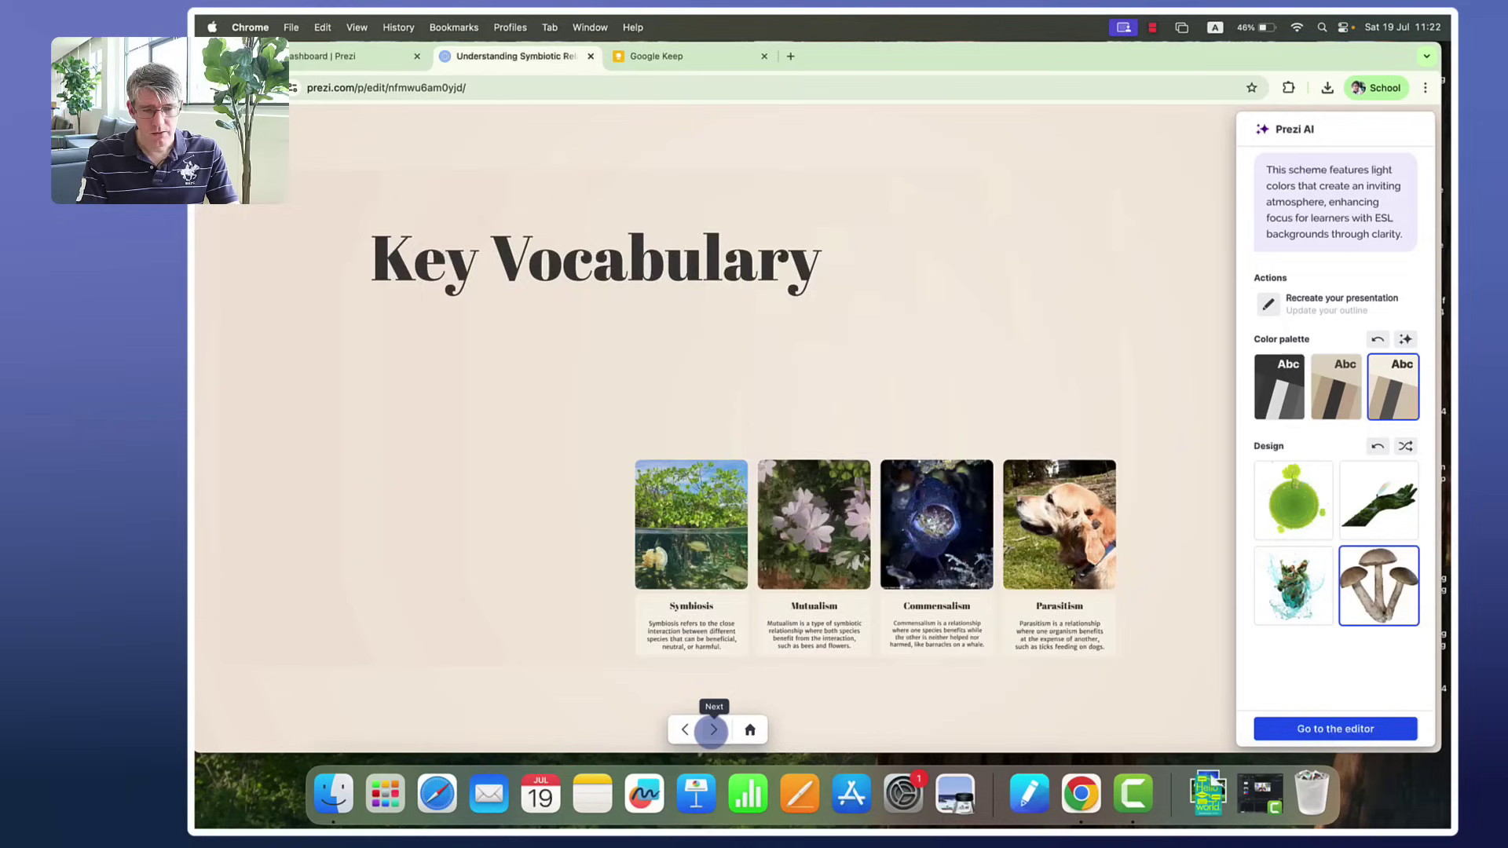
pyautogui.click(713, 729)
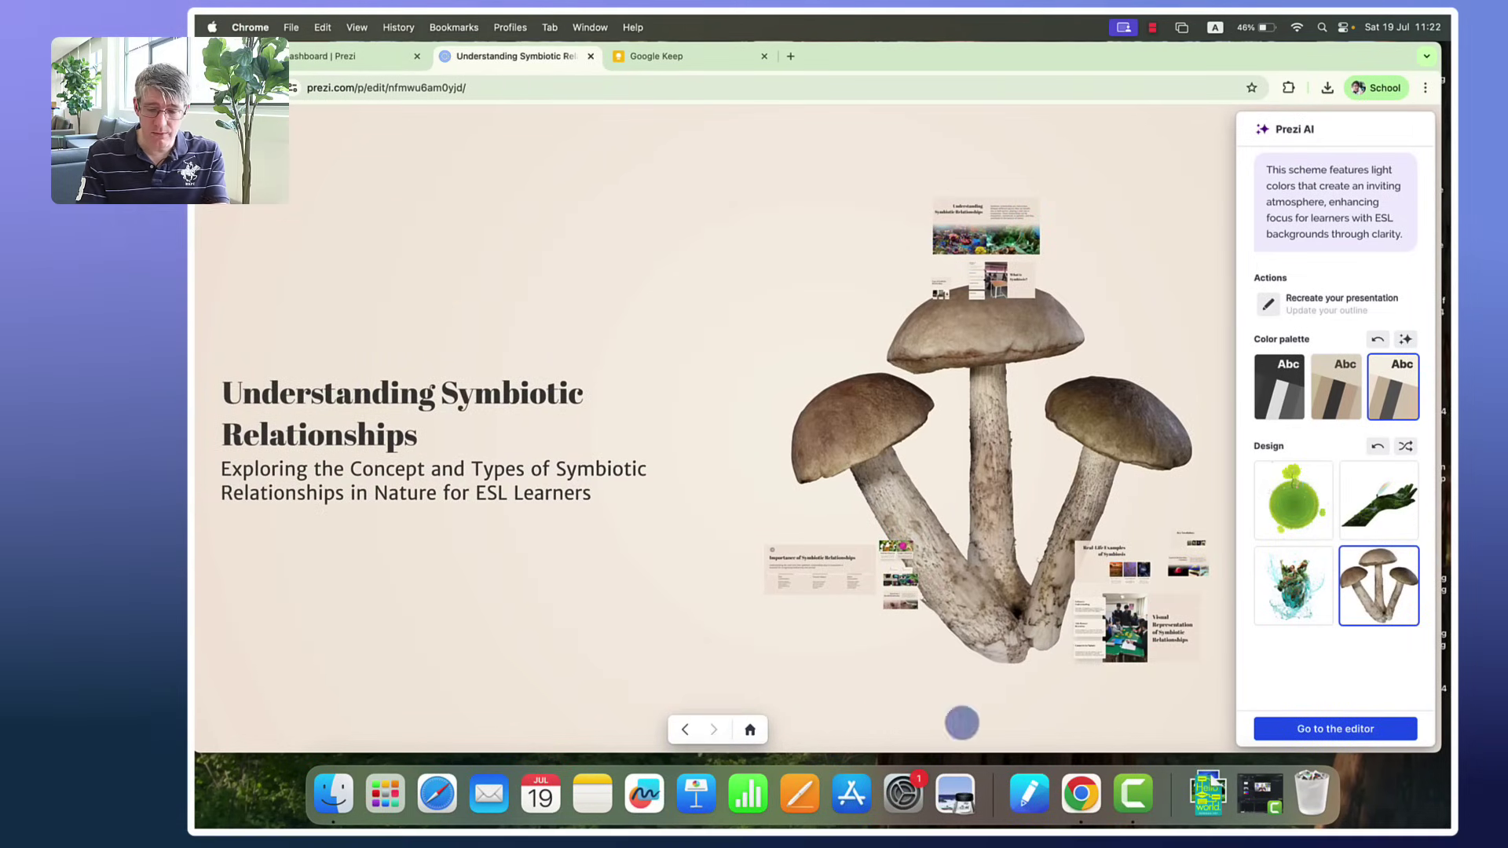
pyautogui.click(1328, 728)
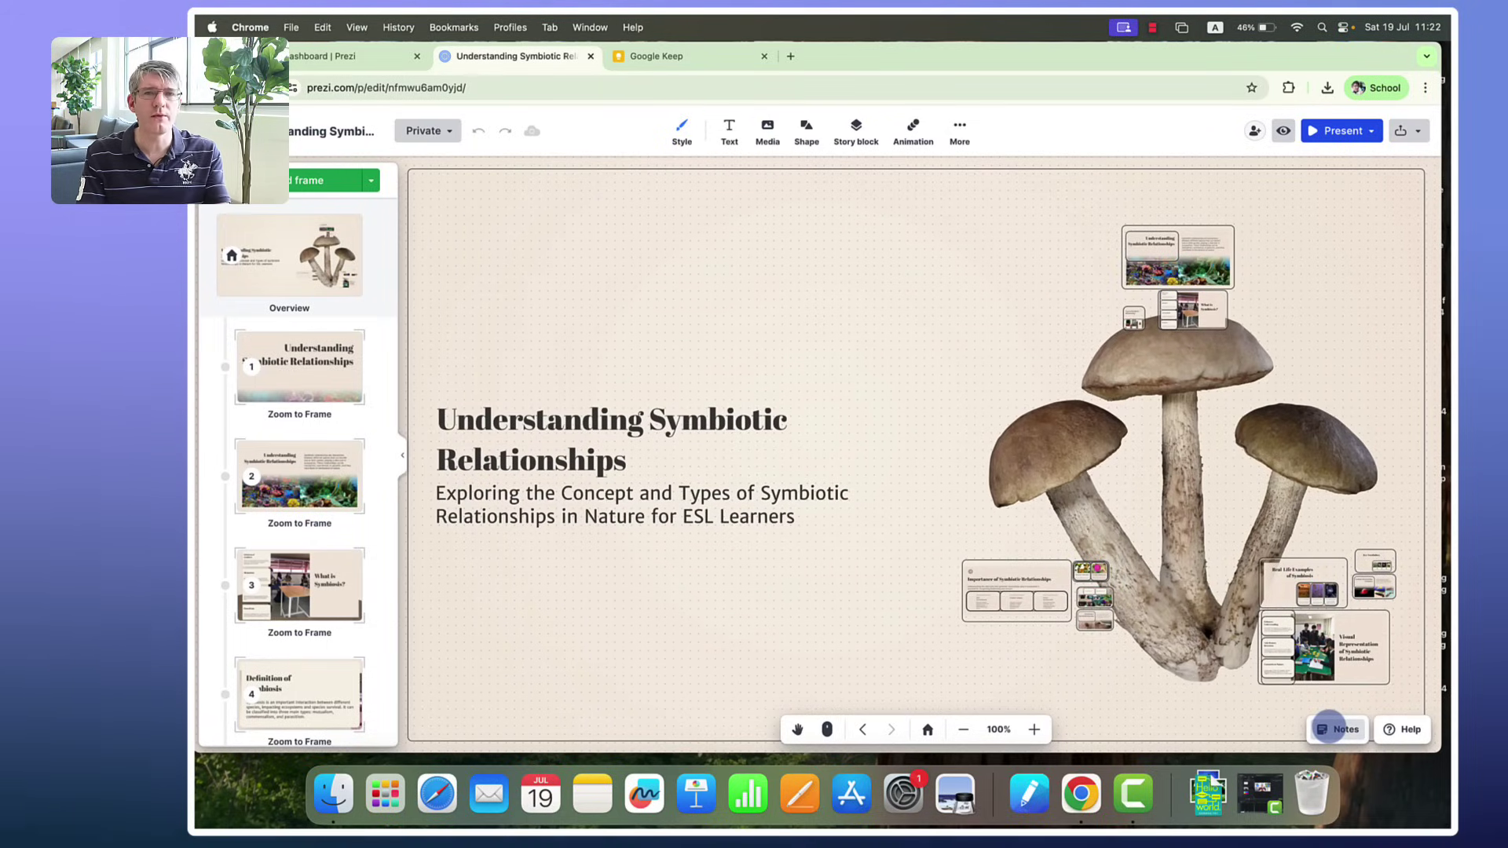
# Step: Remove frame 24, the Visual Representation photo frame, from the timeline
pyautogui.scroll(-20, 337, 574)
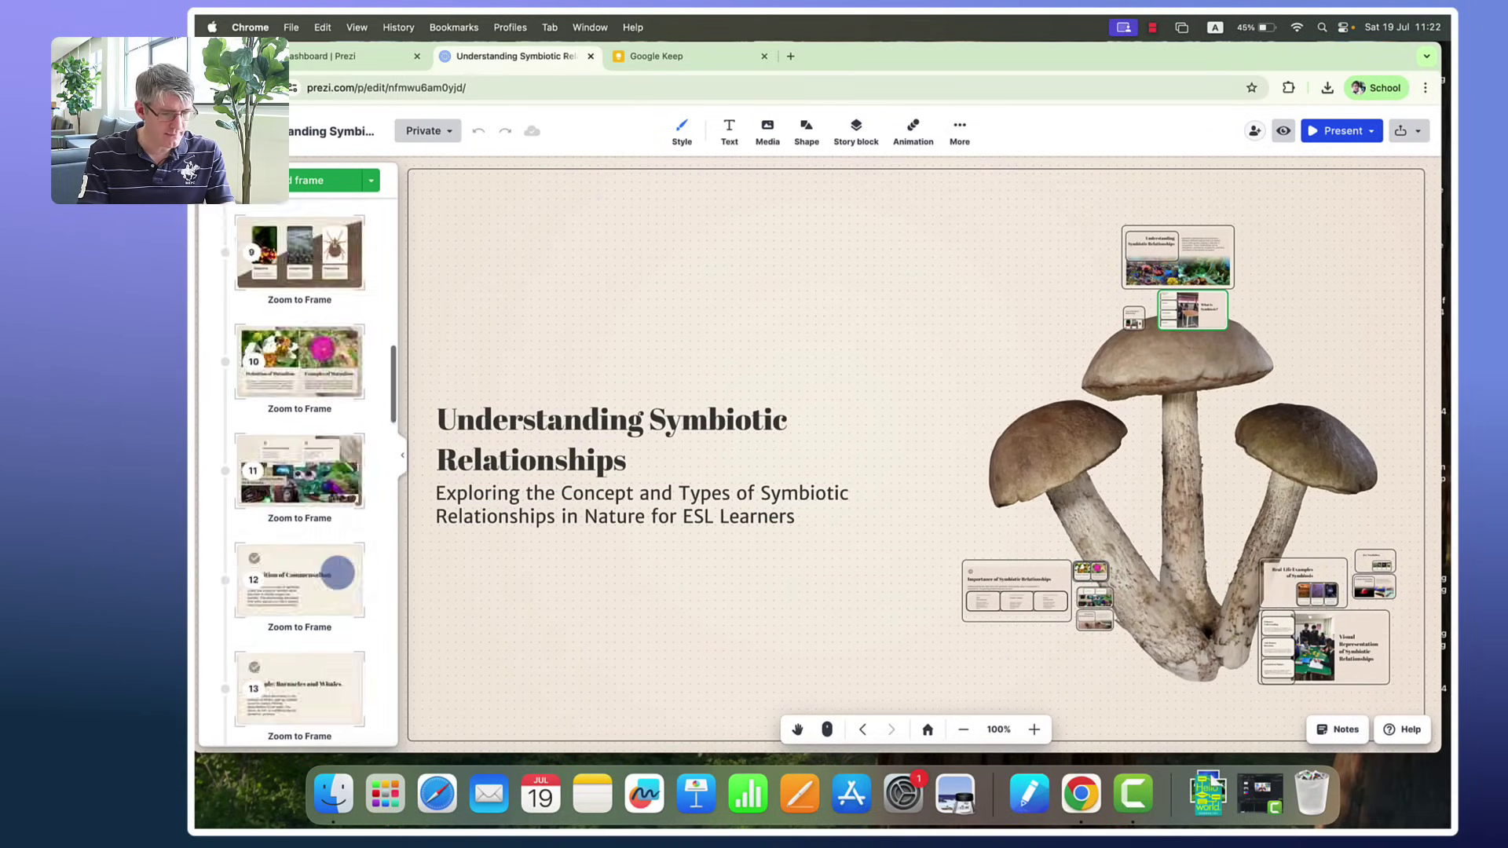
pyautogui.scroll(2, 338, 571)
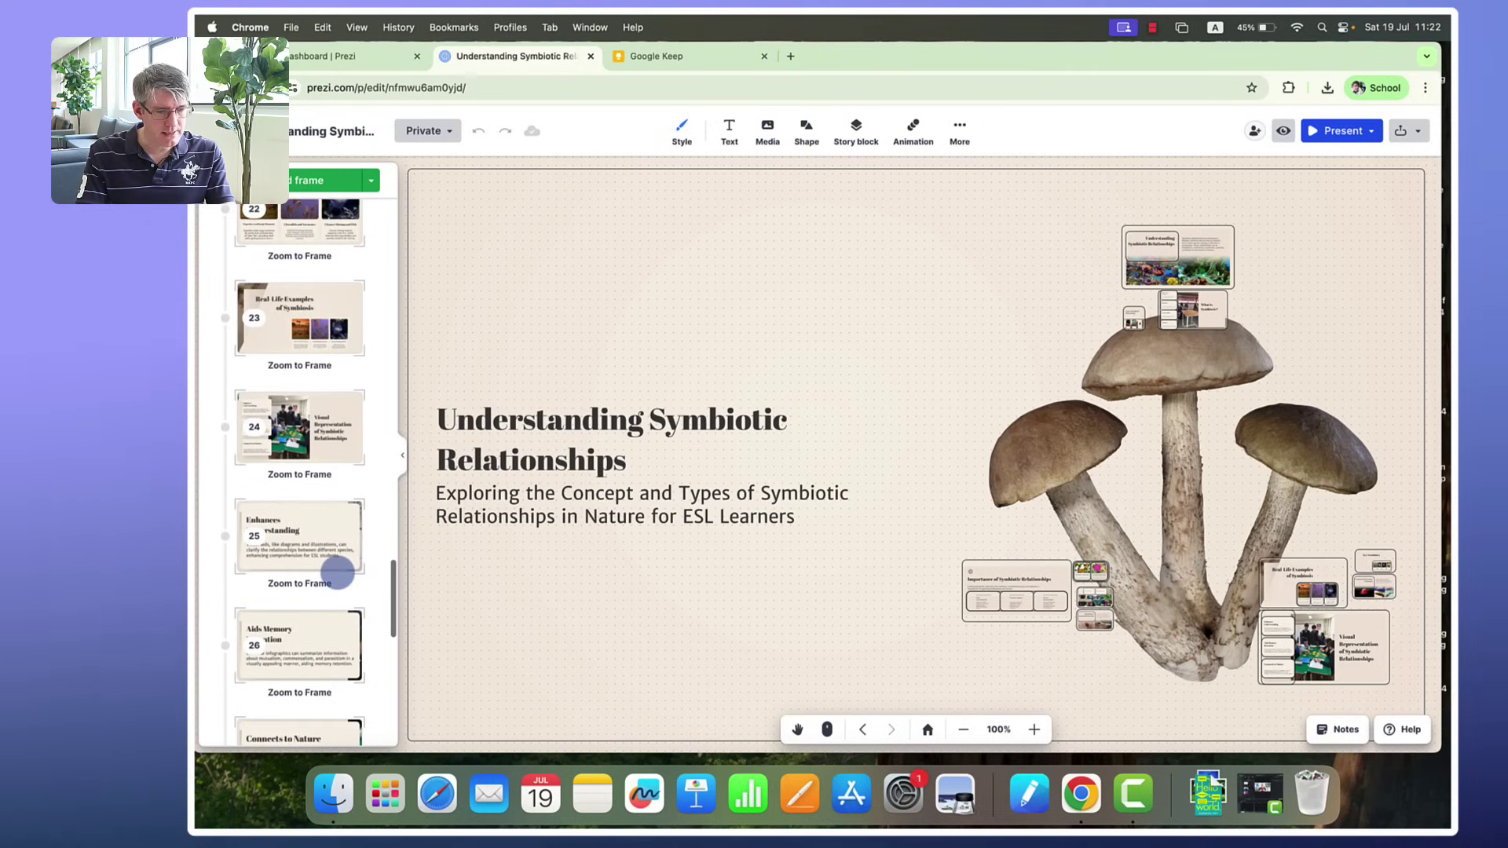
pyautogui.click(312, 451)
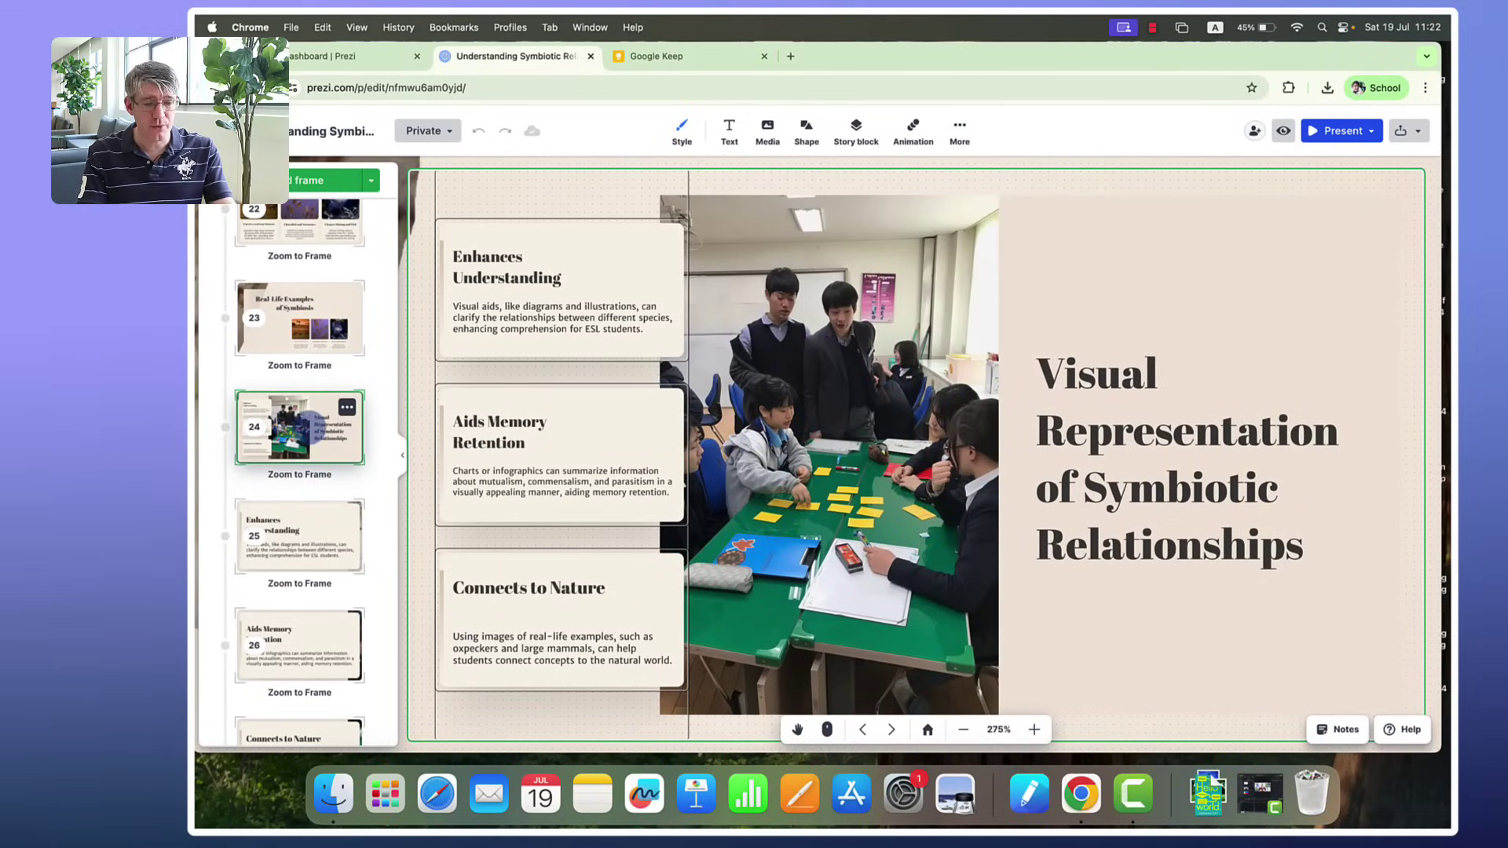
pyautogui.click(347, 408)
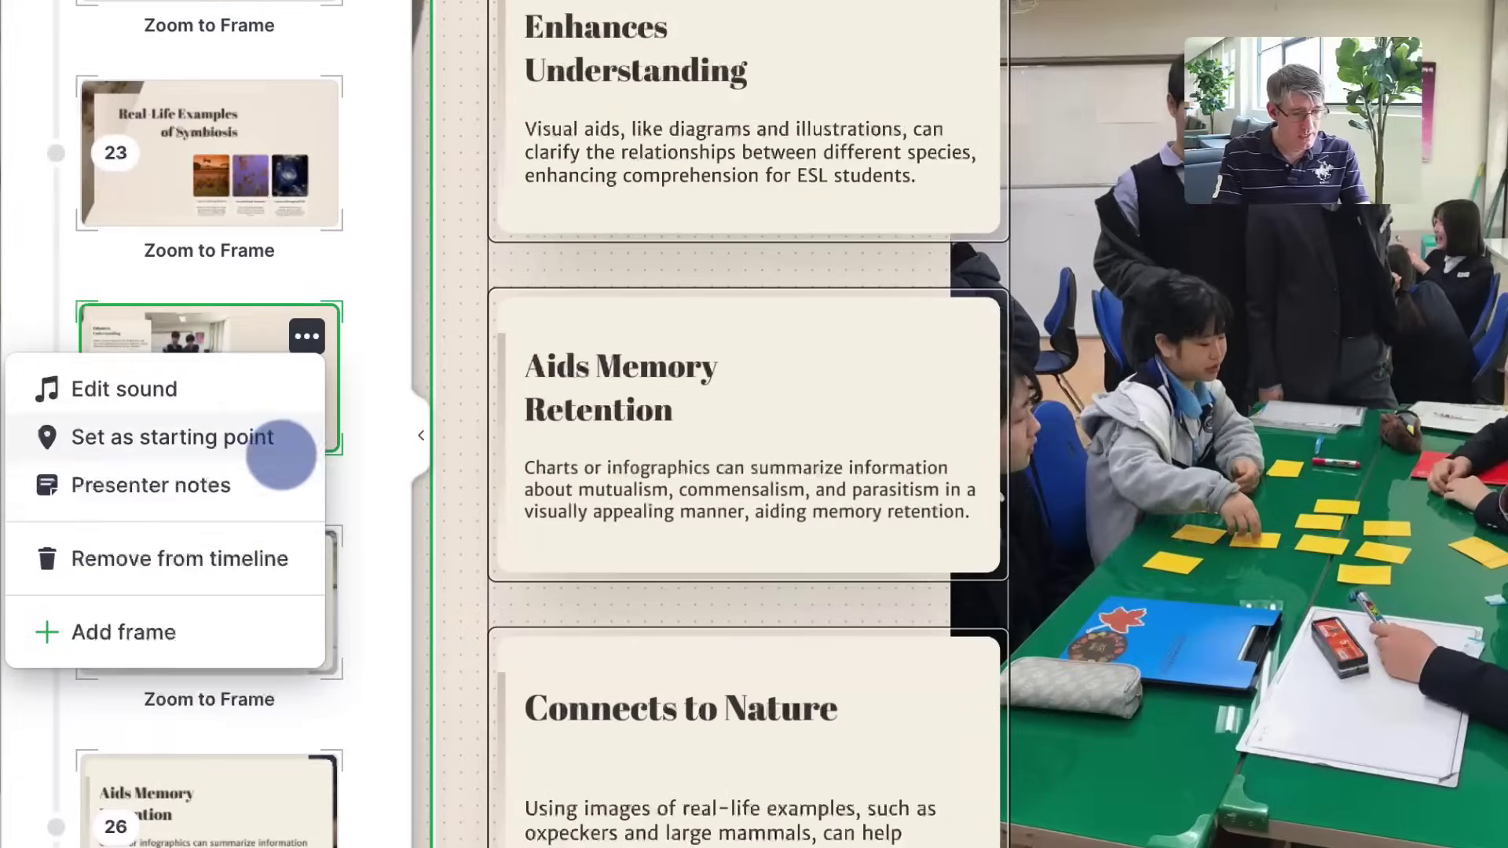
pyautogui.click(265, 565)
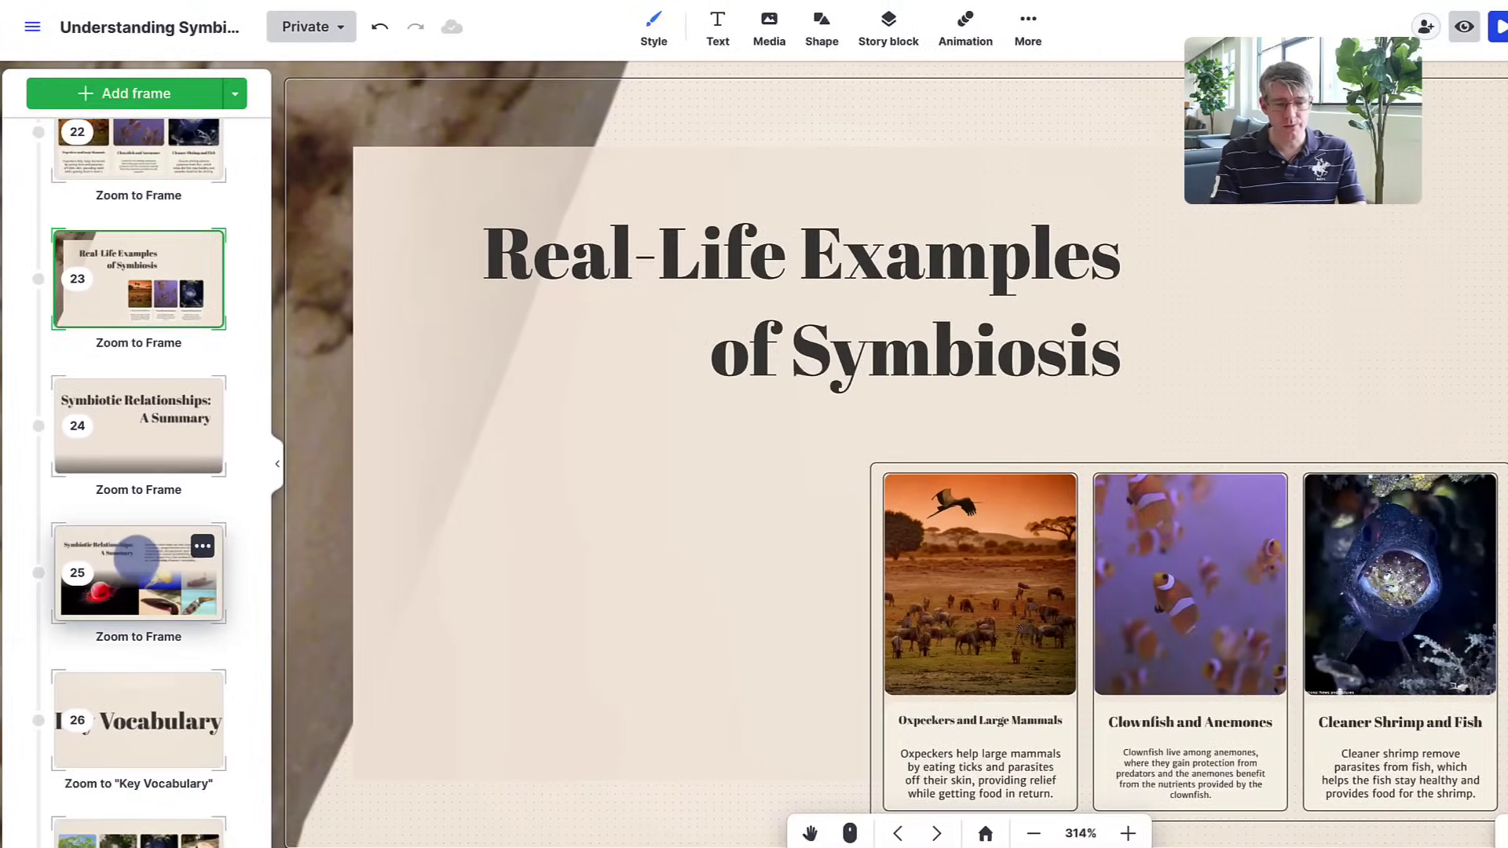
# Step: Delete the Visual Representation frame along with its photo, title and card texts
pyautogui.click(154, 441)
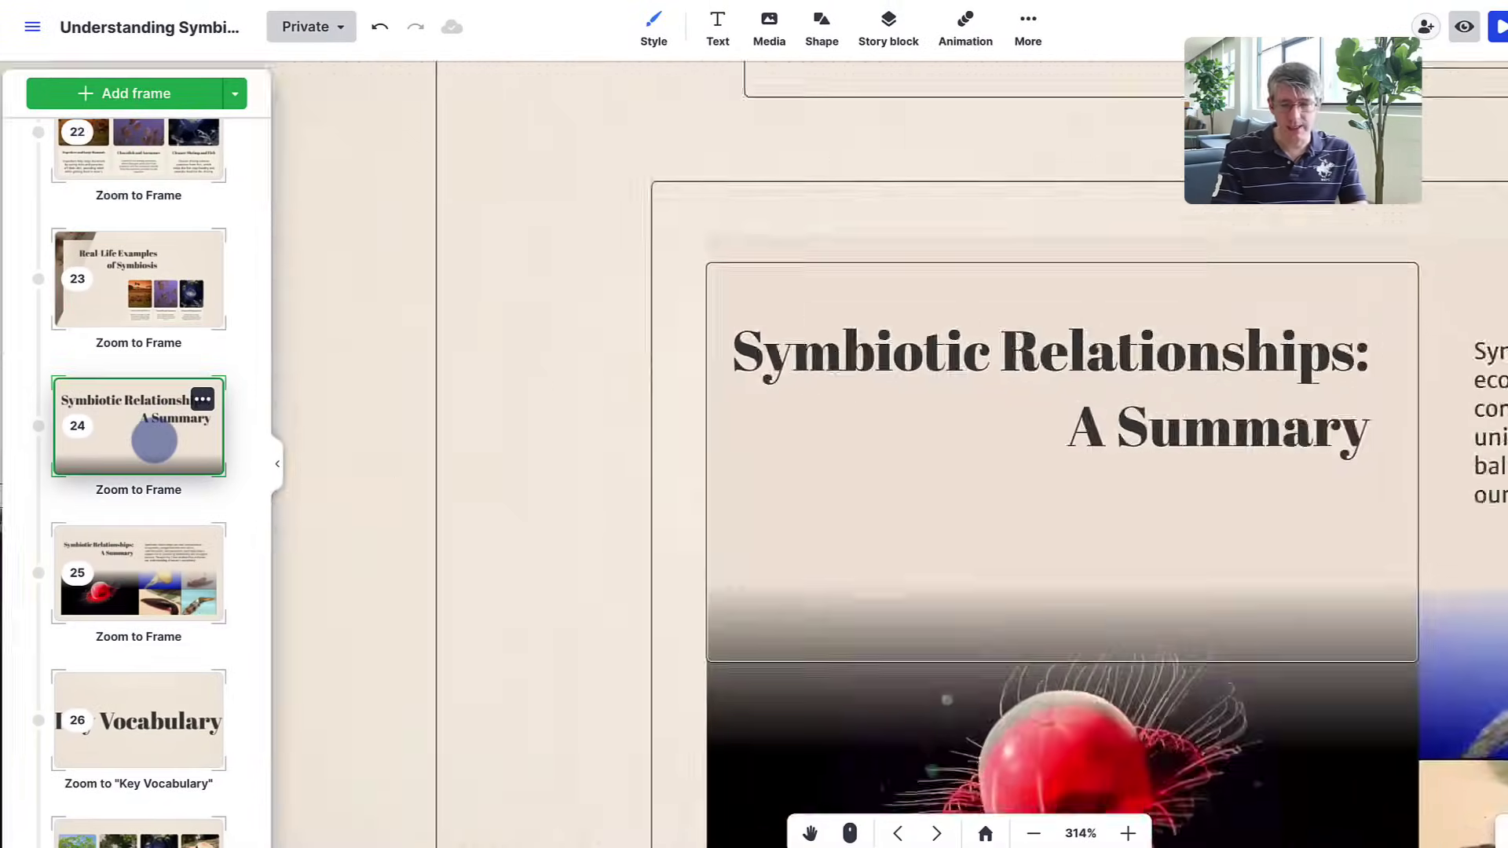
pyautogui.scroll(-5, 1109, 390)
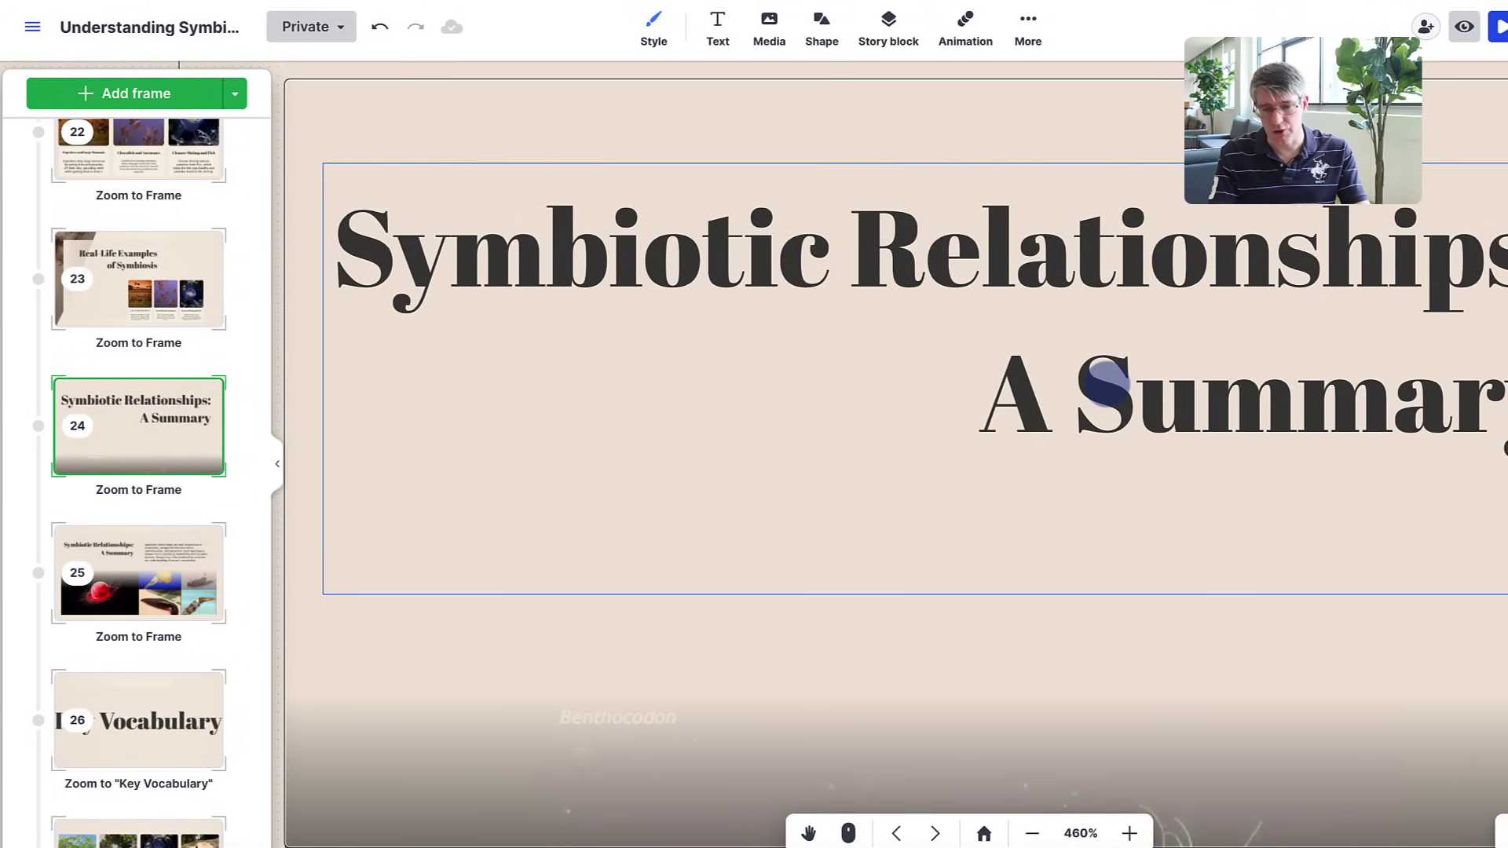
pyautogui.scroll(3, 1108, 388)
pyautogui.scroll(-3, 1107, 384)
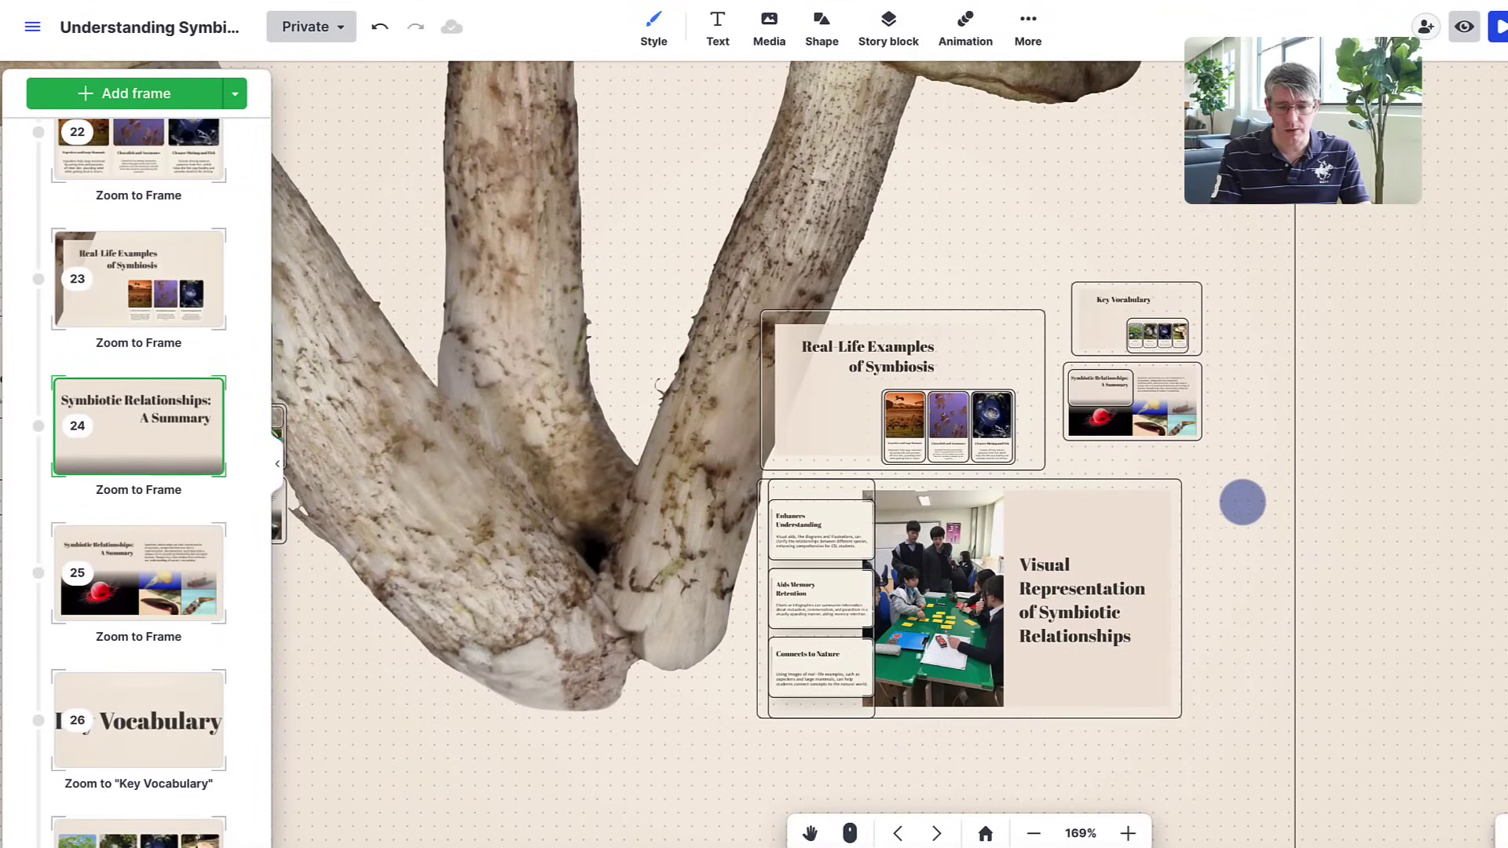
pyautogui.moveTo(1242, 502); pyautogui.dragTo(782, 730)
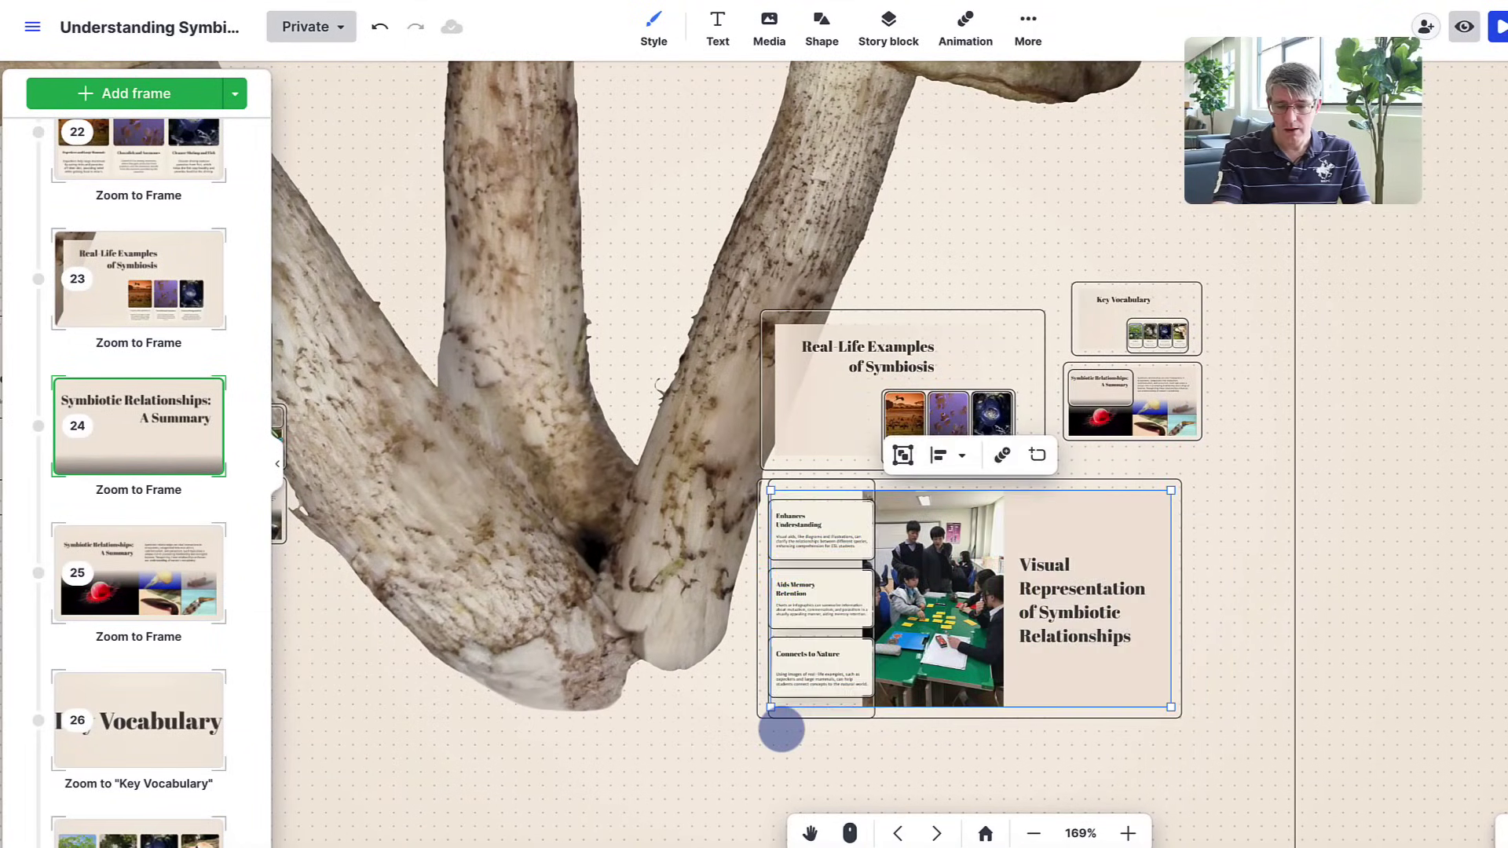
pyautogui.press('Delete')
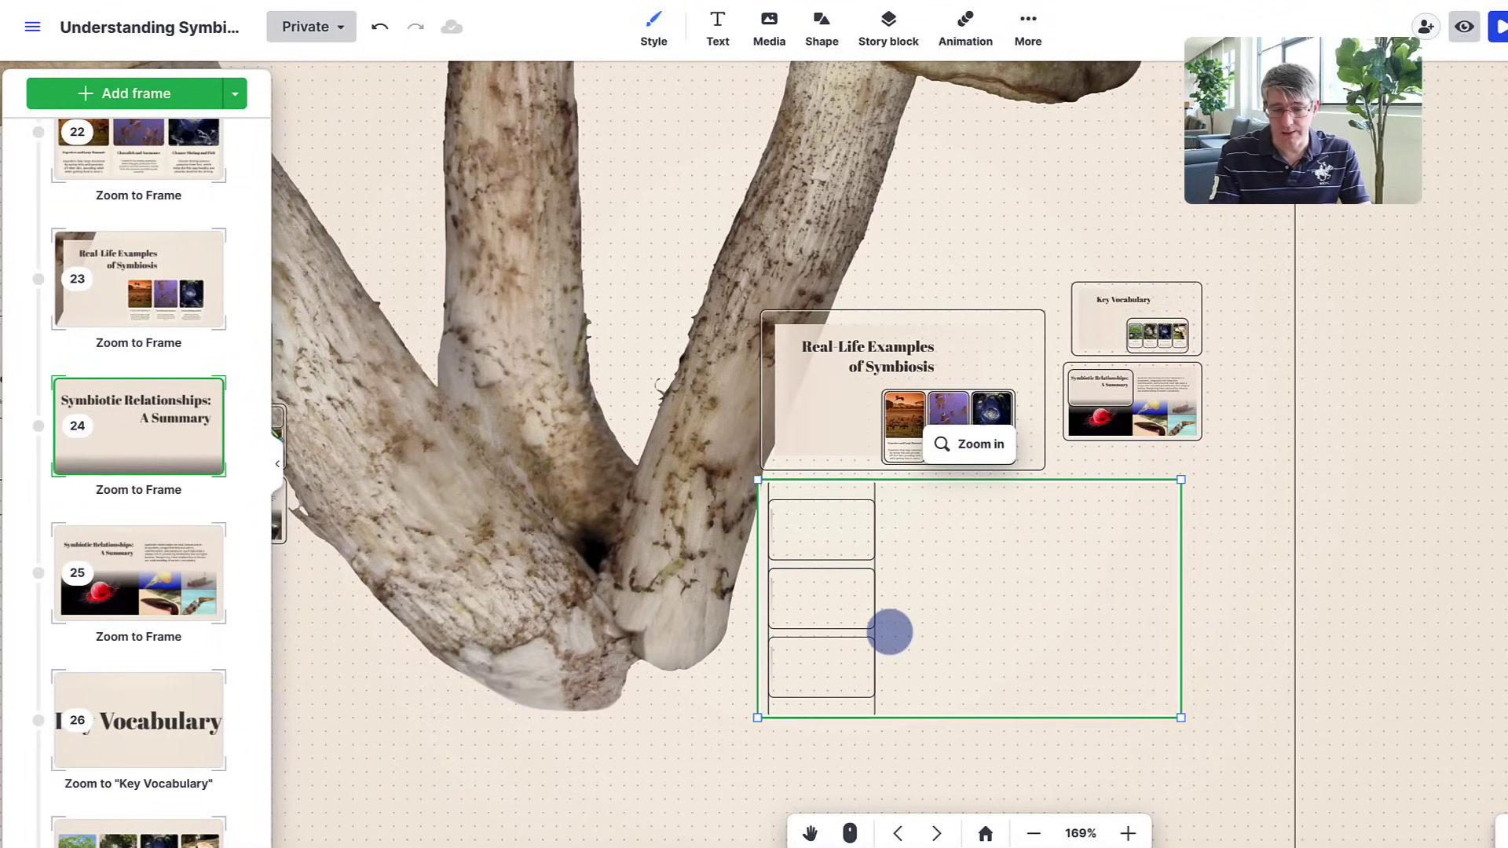
pyautogui.press('Delete')
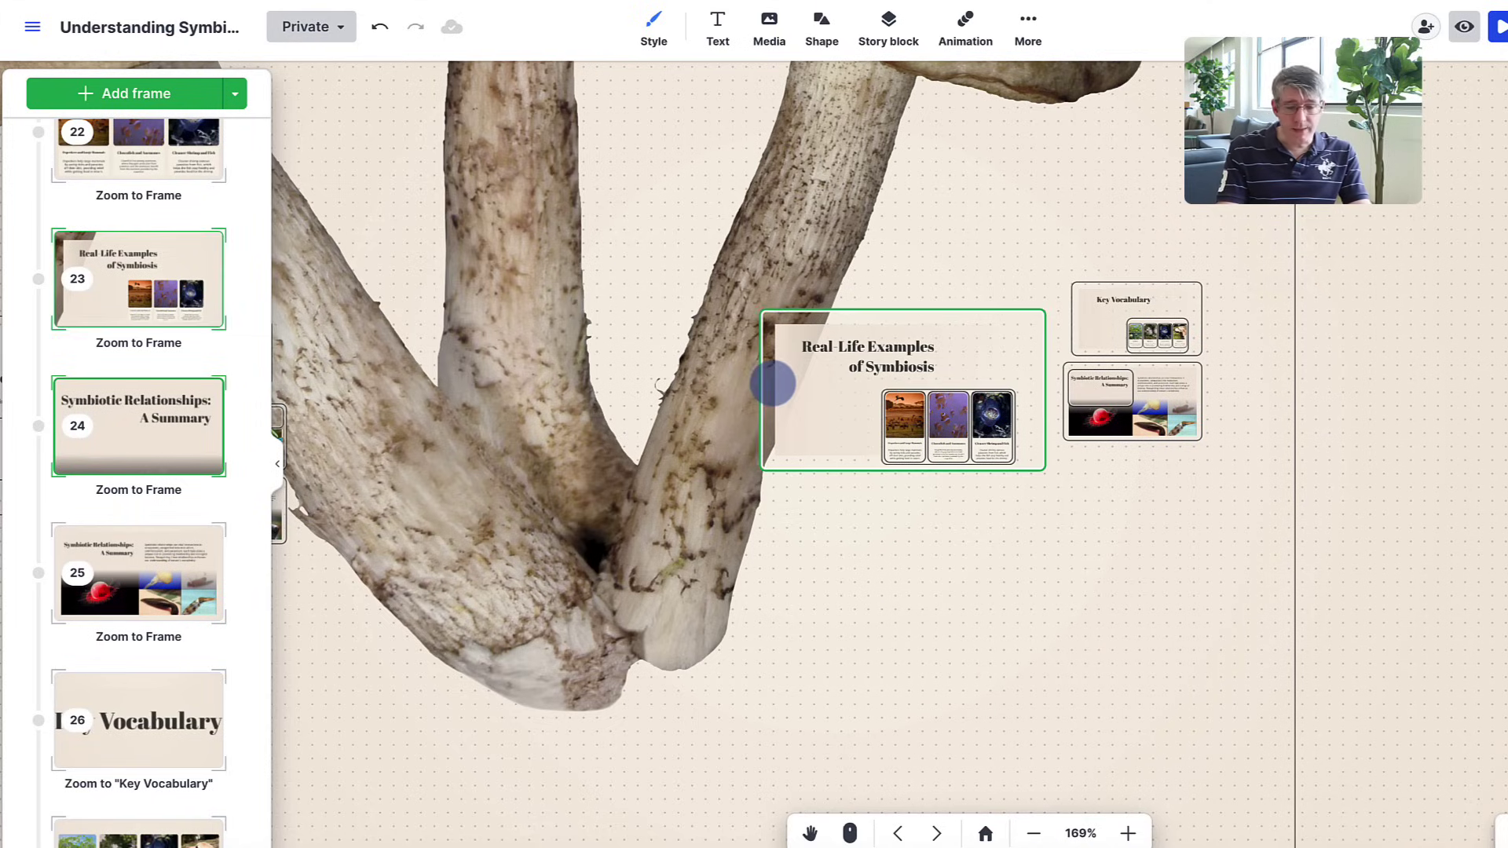
# Step: Move the Real-Life Examples of Symbiosis frame down into the gap and check frames 23-24
pyautogui.moveTo(773, 384); pyautogui.dragTo(782, 555)
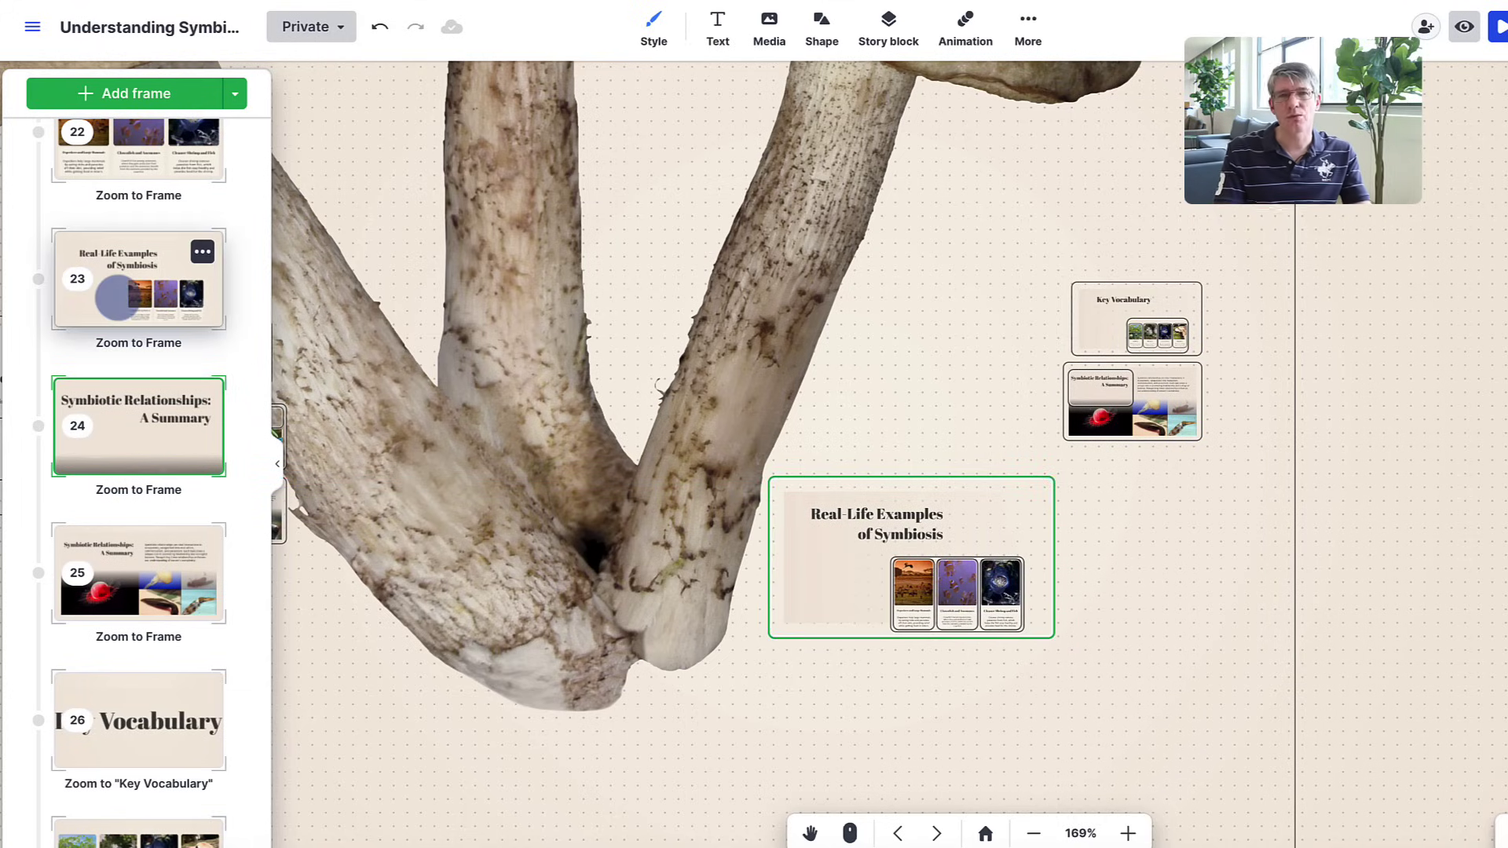
pyautogui.click(129, 291)
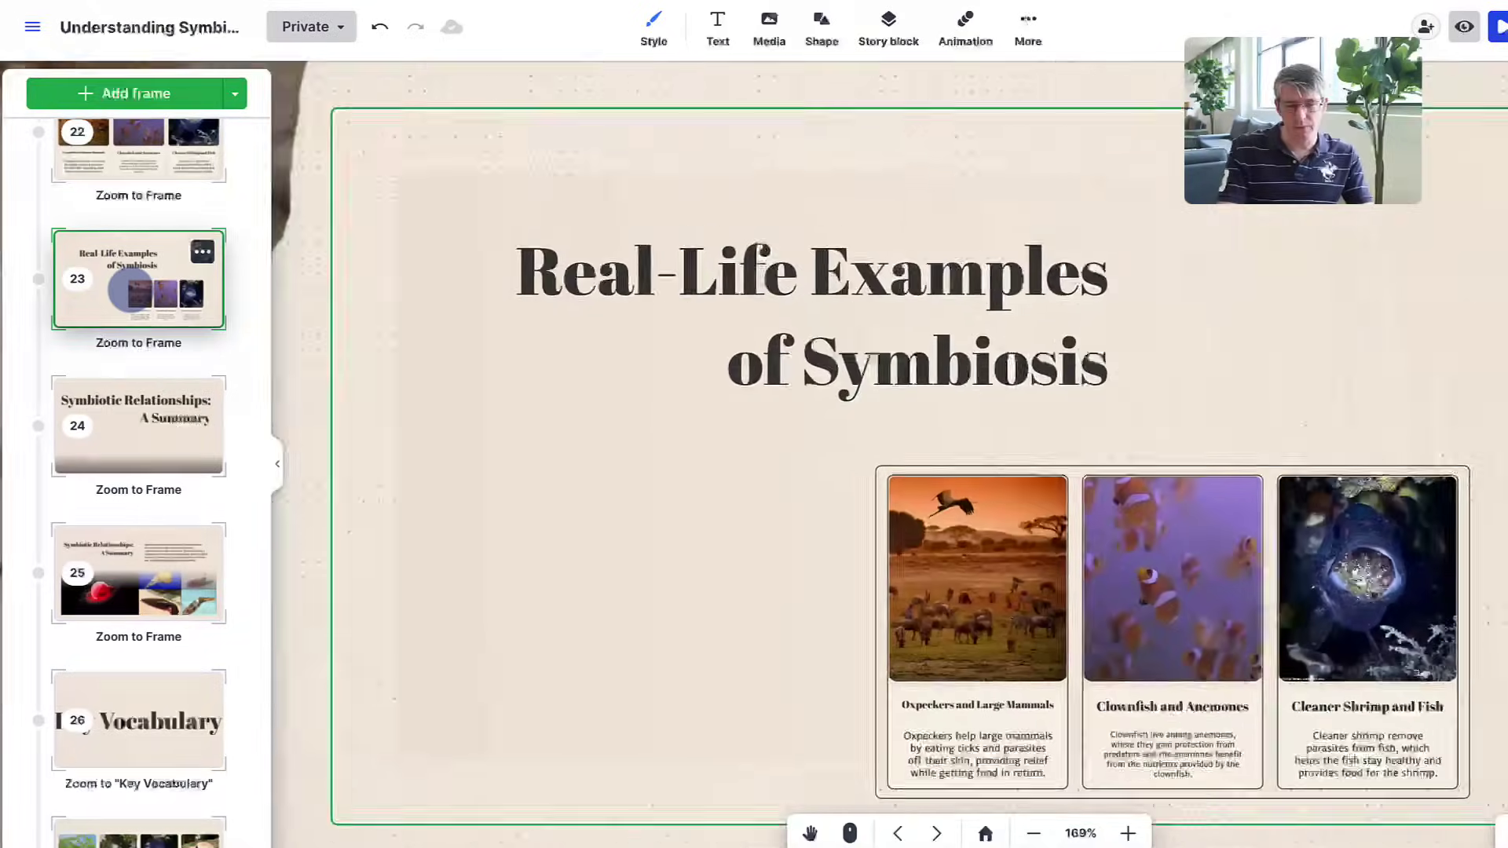
pyautogui.click(154, 416)
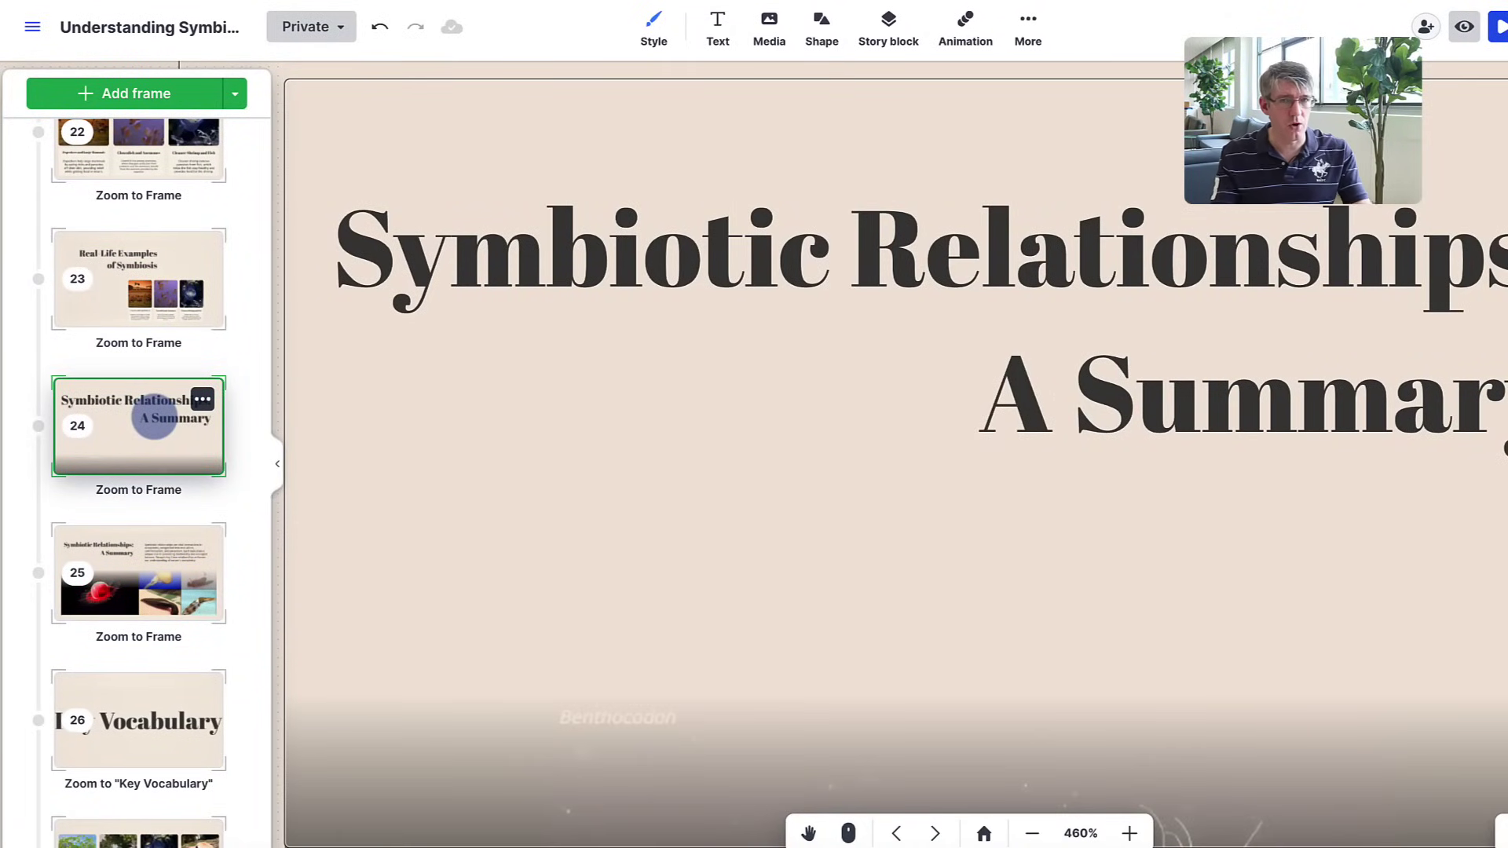
pyautogui.scroll(-10, 1107, 379)
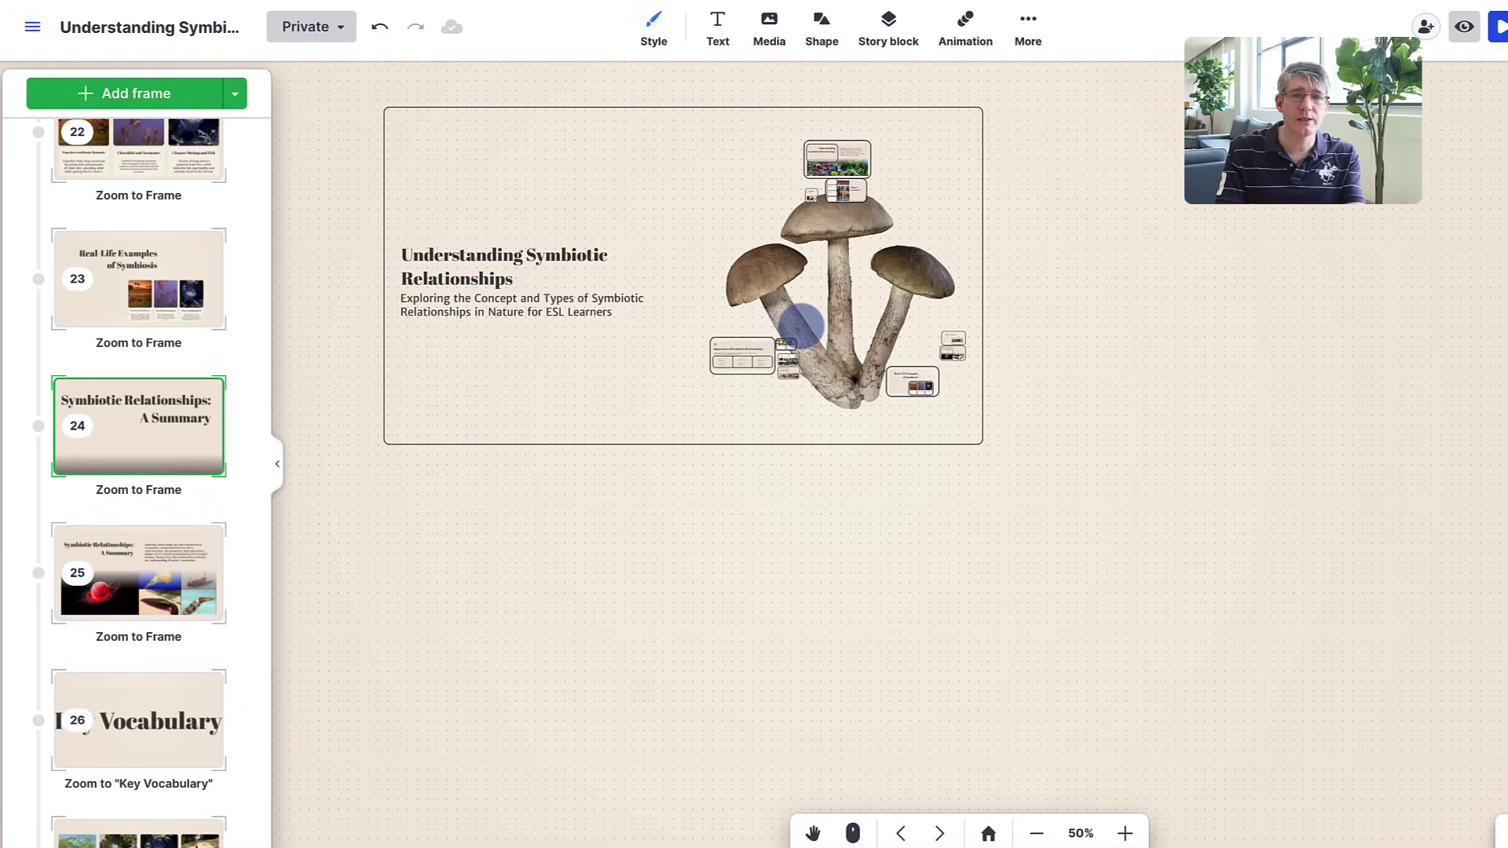
# Step: Preview the presentation, return to editing, and show the Present options
pyautogui.scroll(3, 801, 325)
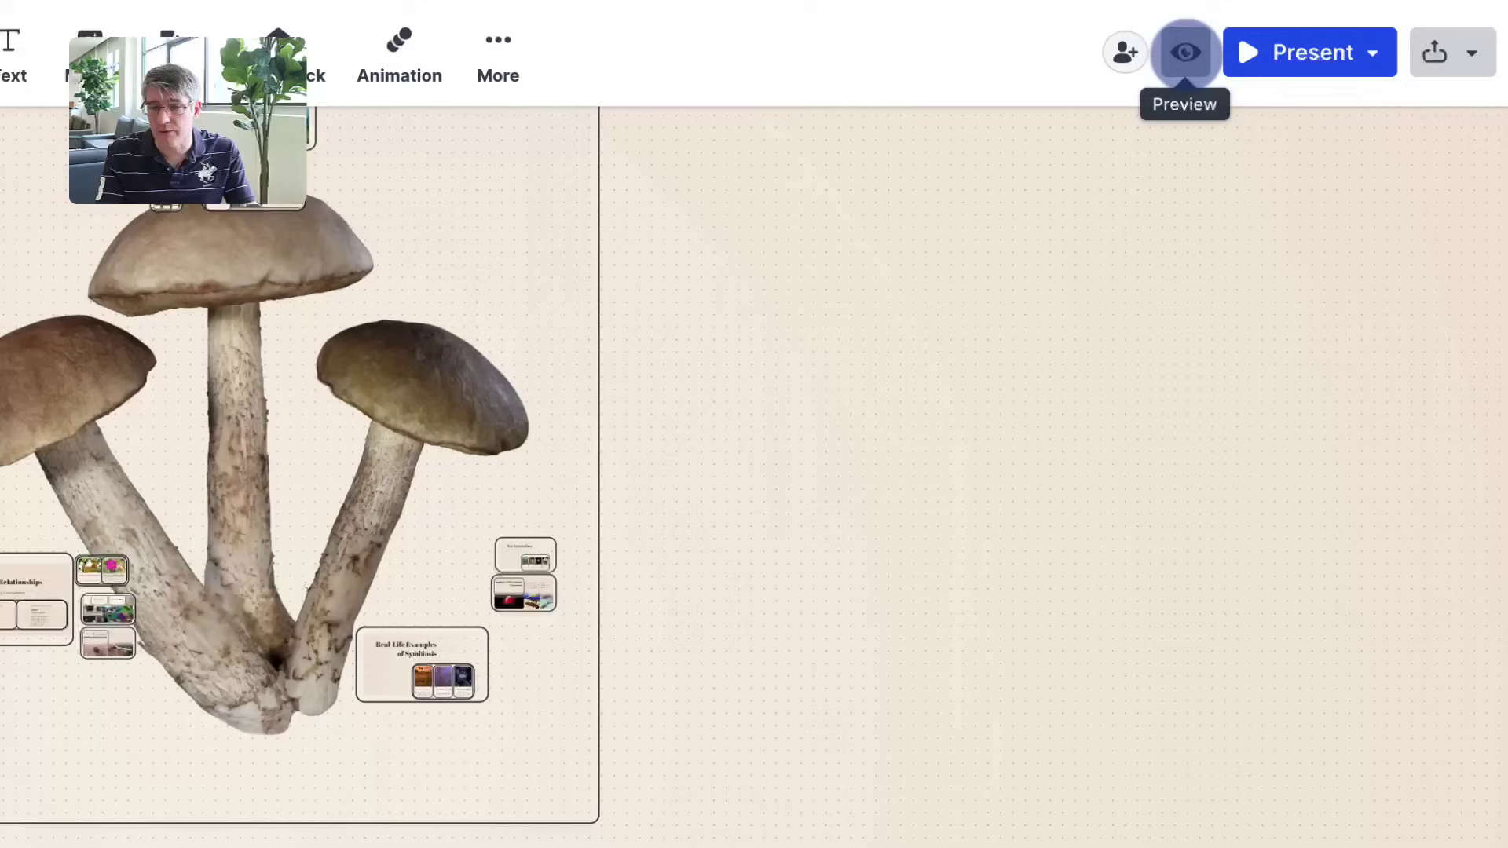
pyautogui.click(1185, 52)
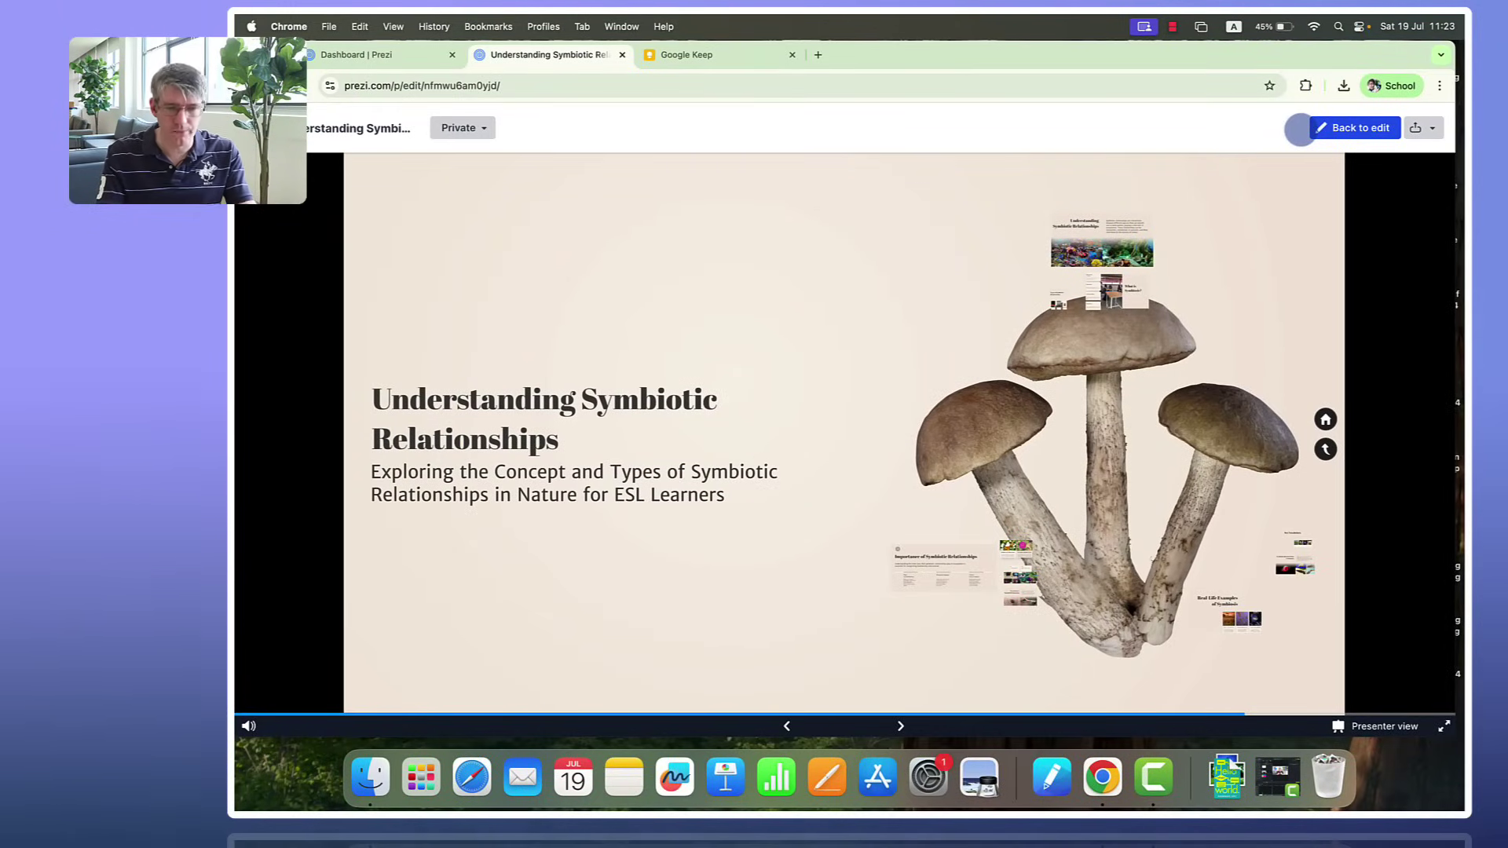
pyautogui.click(1347, 128)
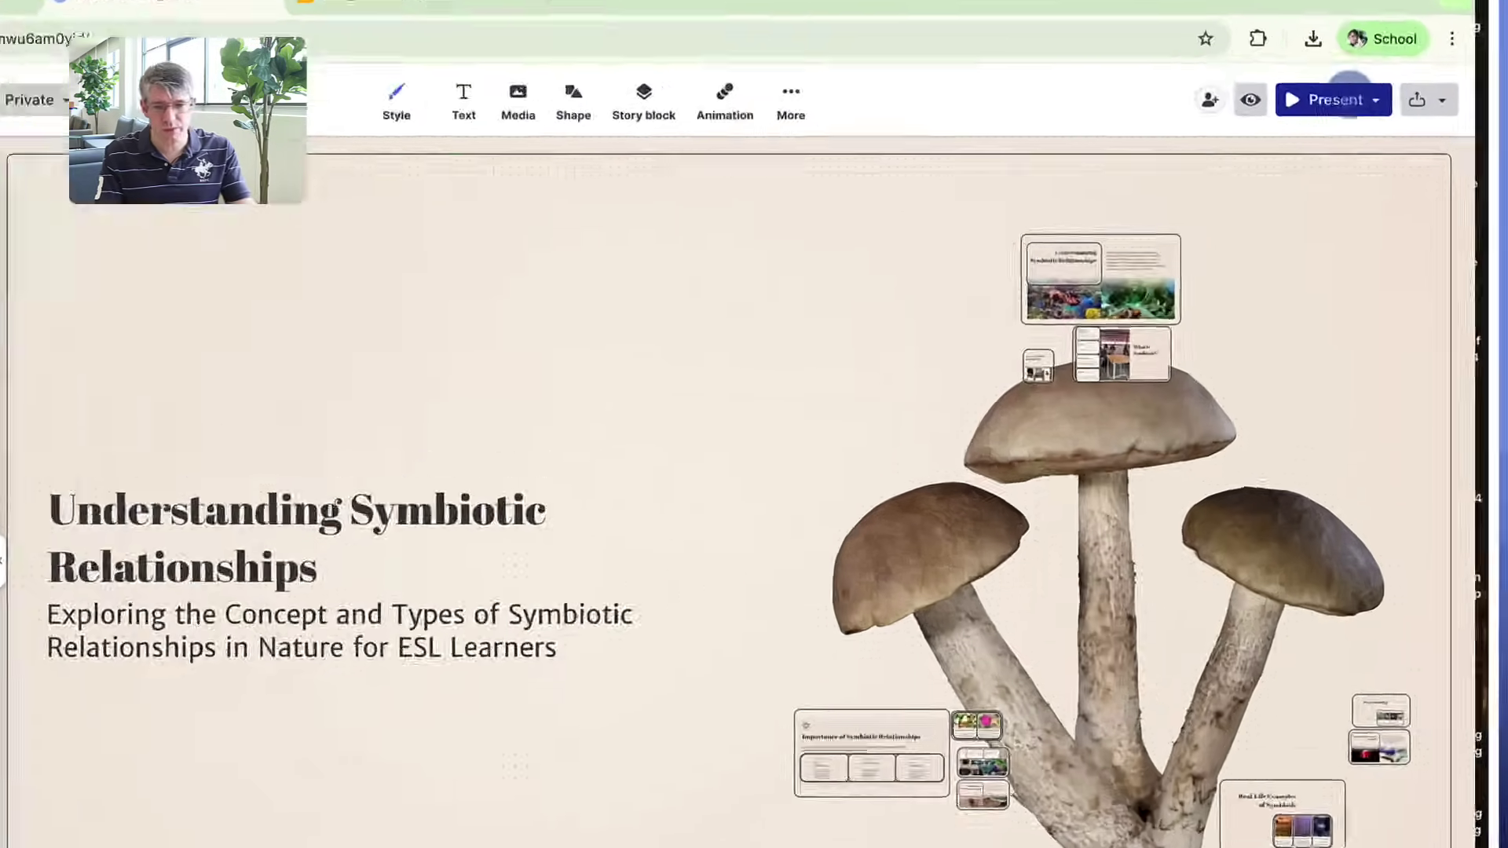
pyautogui.click(1386, 128)
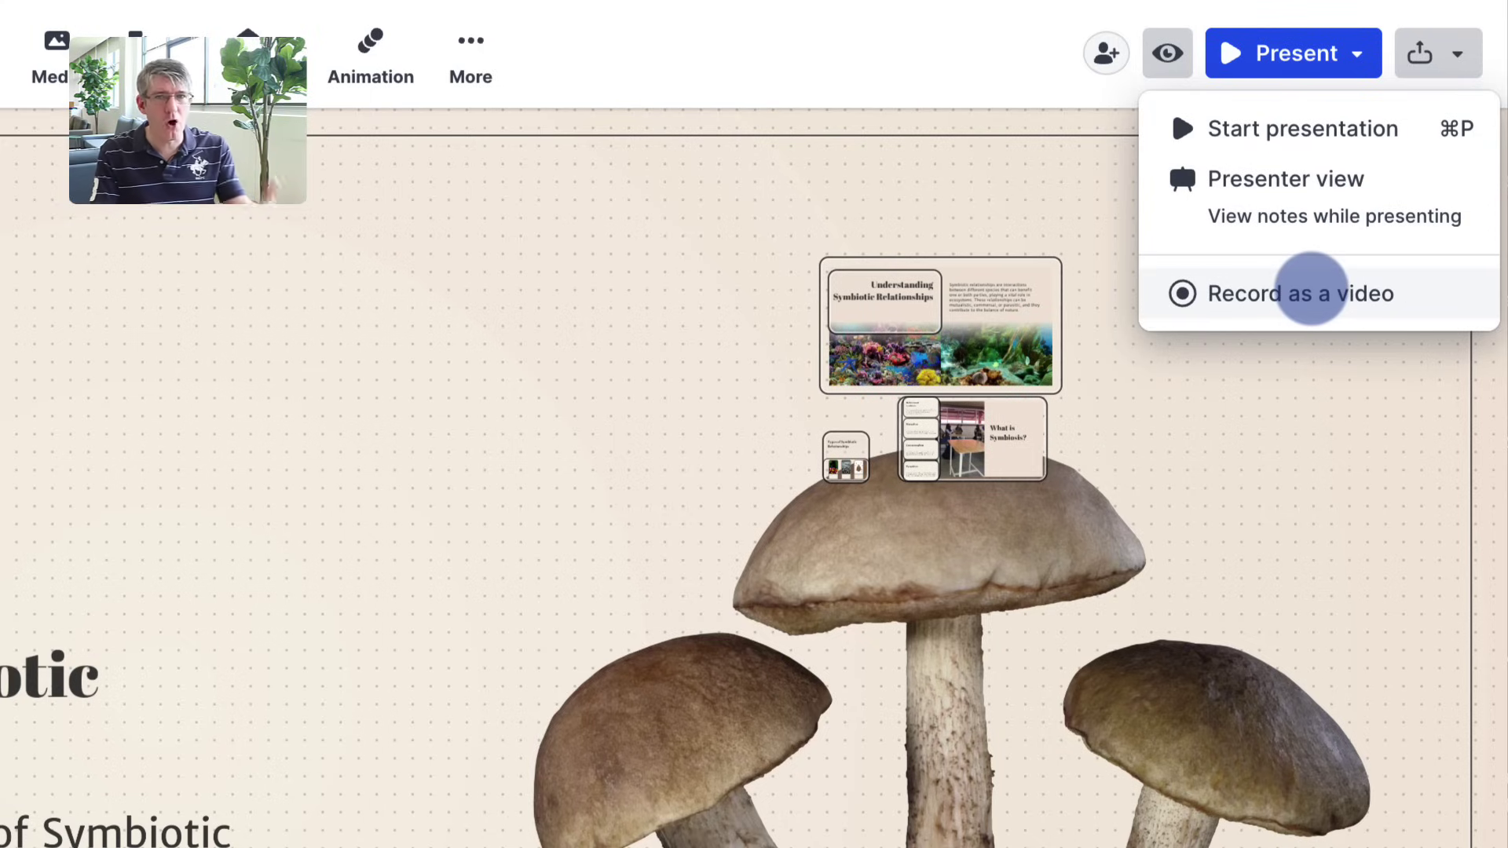
# Step: Set up recording as a video with the presenter appearing alongside the content
pyautogui.click(1311, 293)
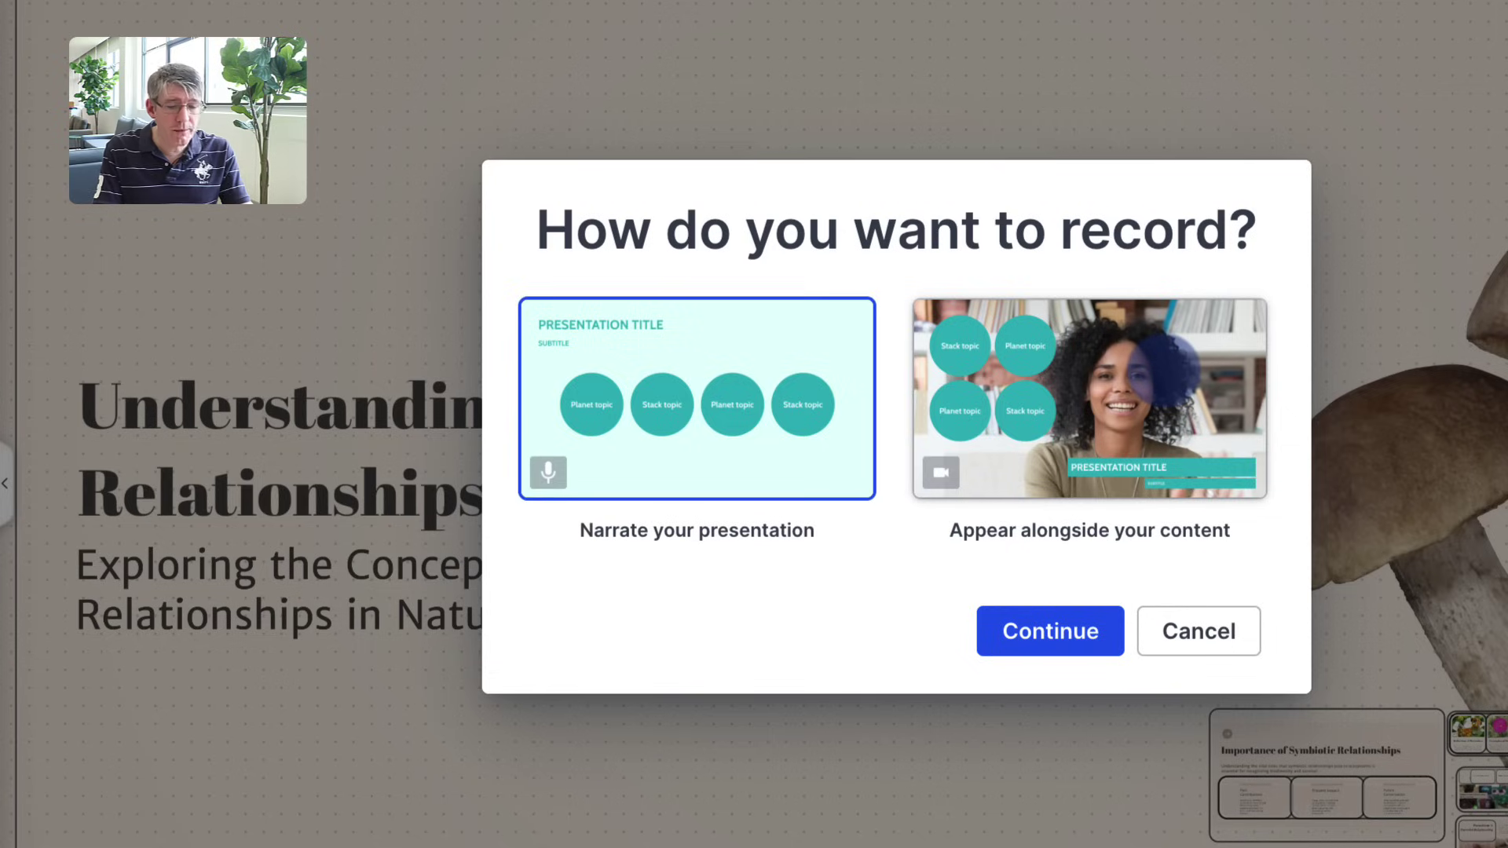
pyautogui.click(1164, 369)
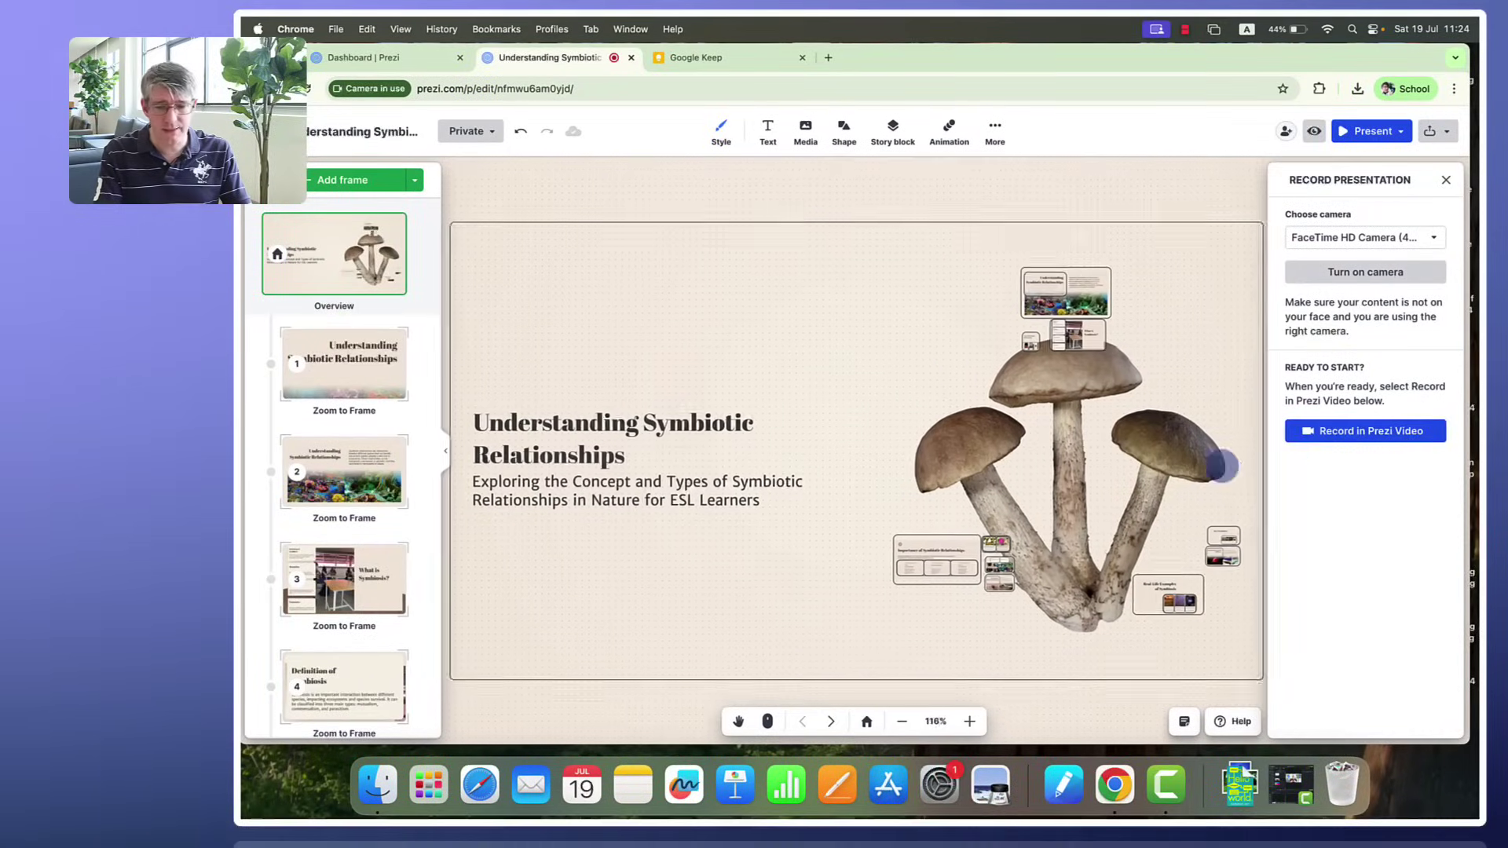
pyautogui.click(1380, 270)
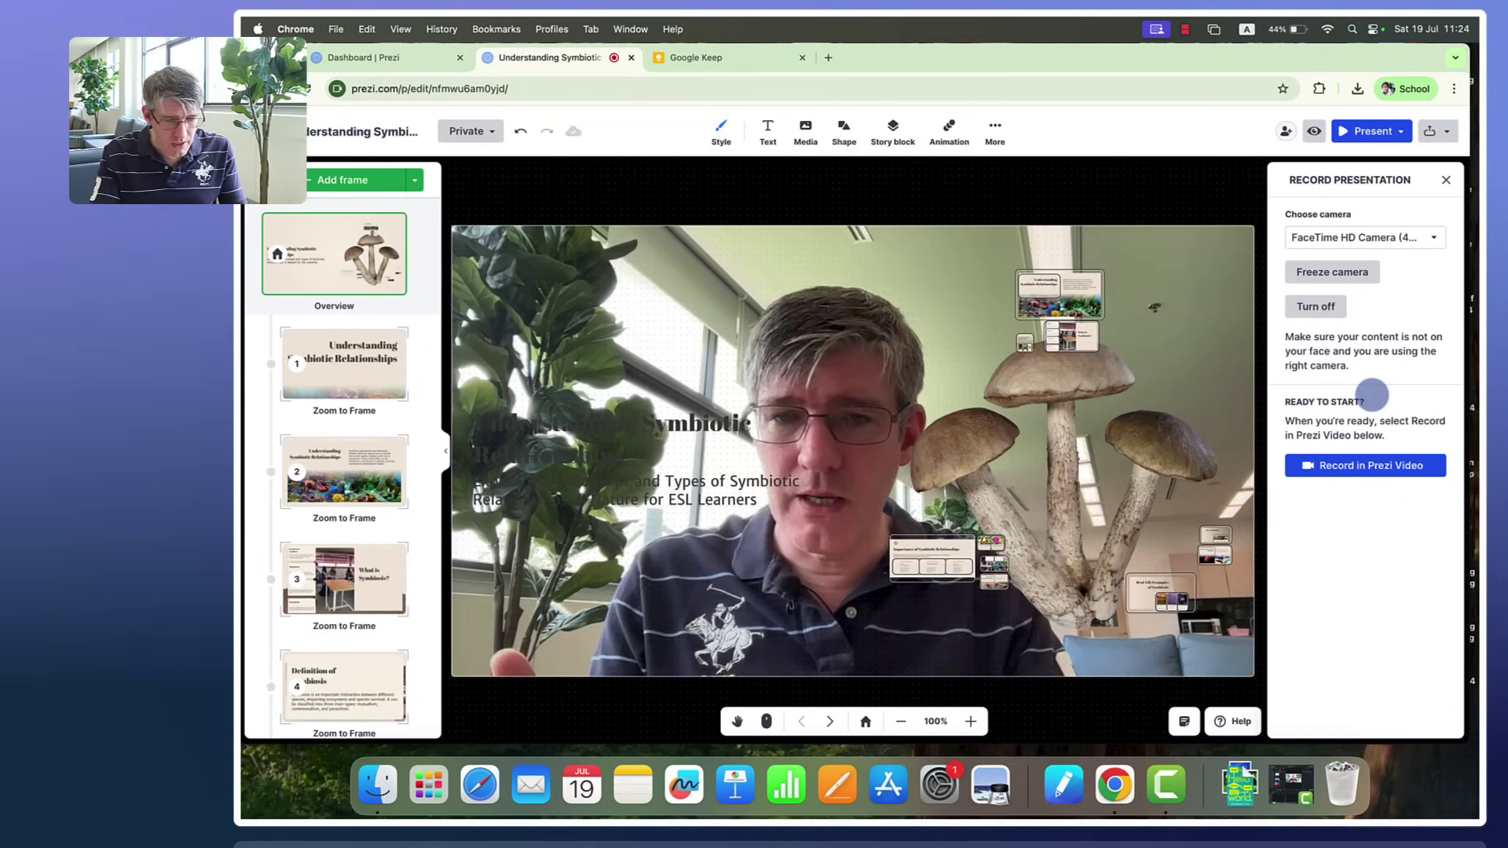
pyautogui.click(357, 357)
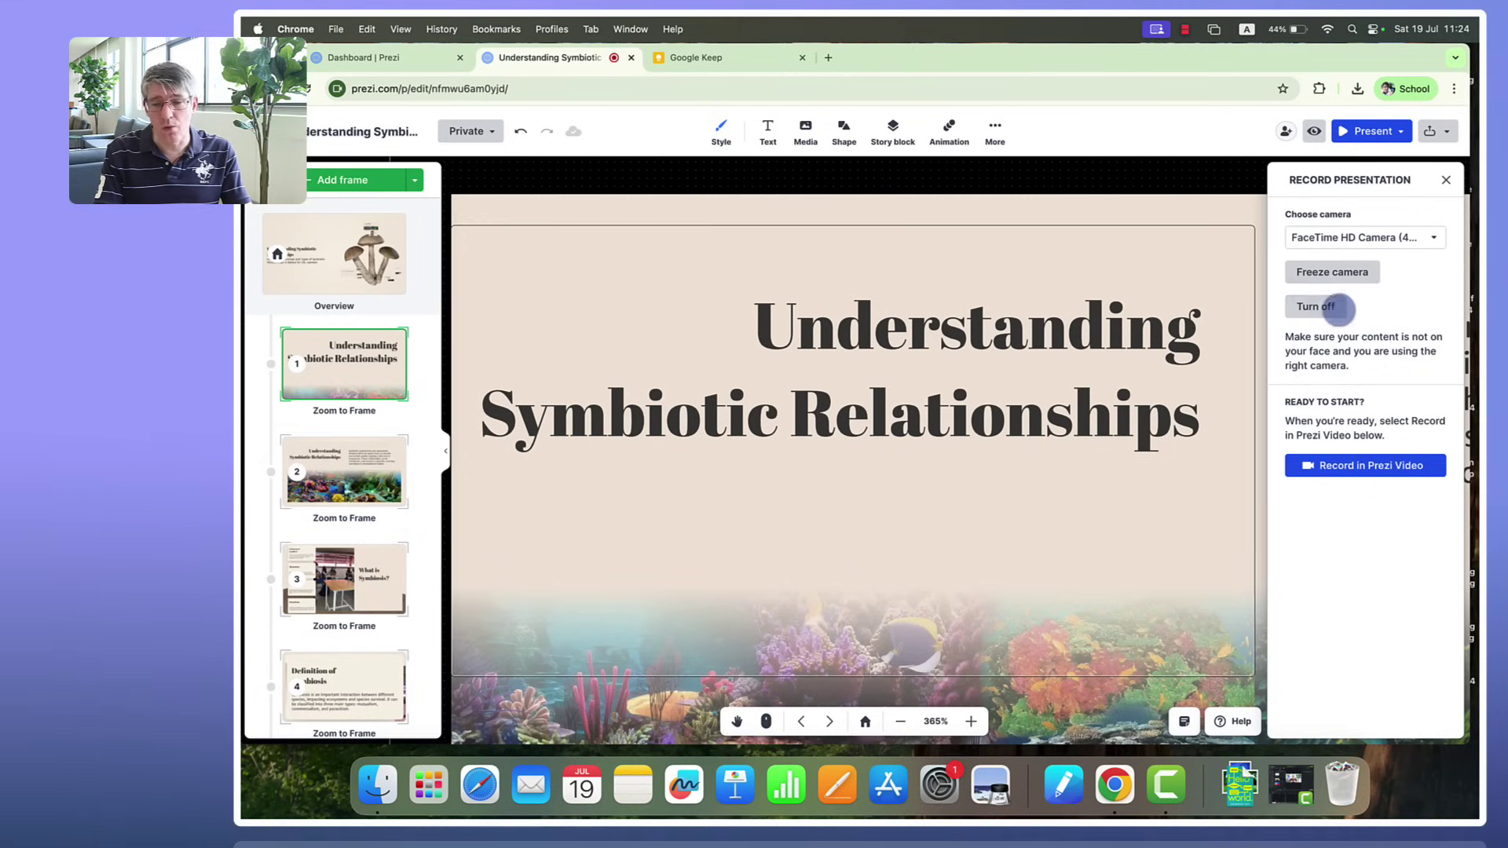
pyautogui.click(1335, 307)
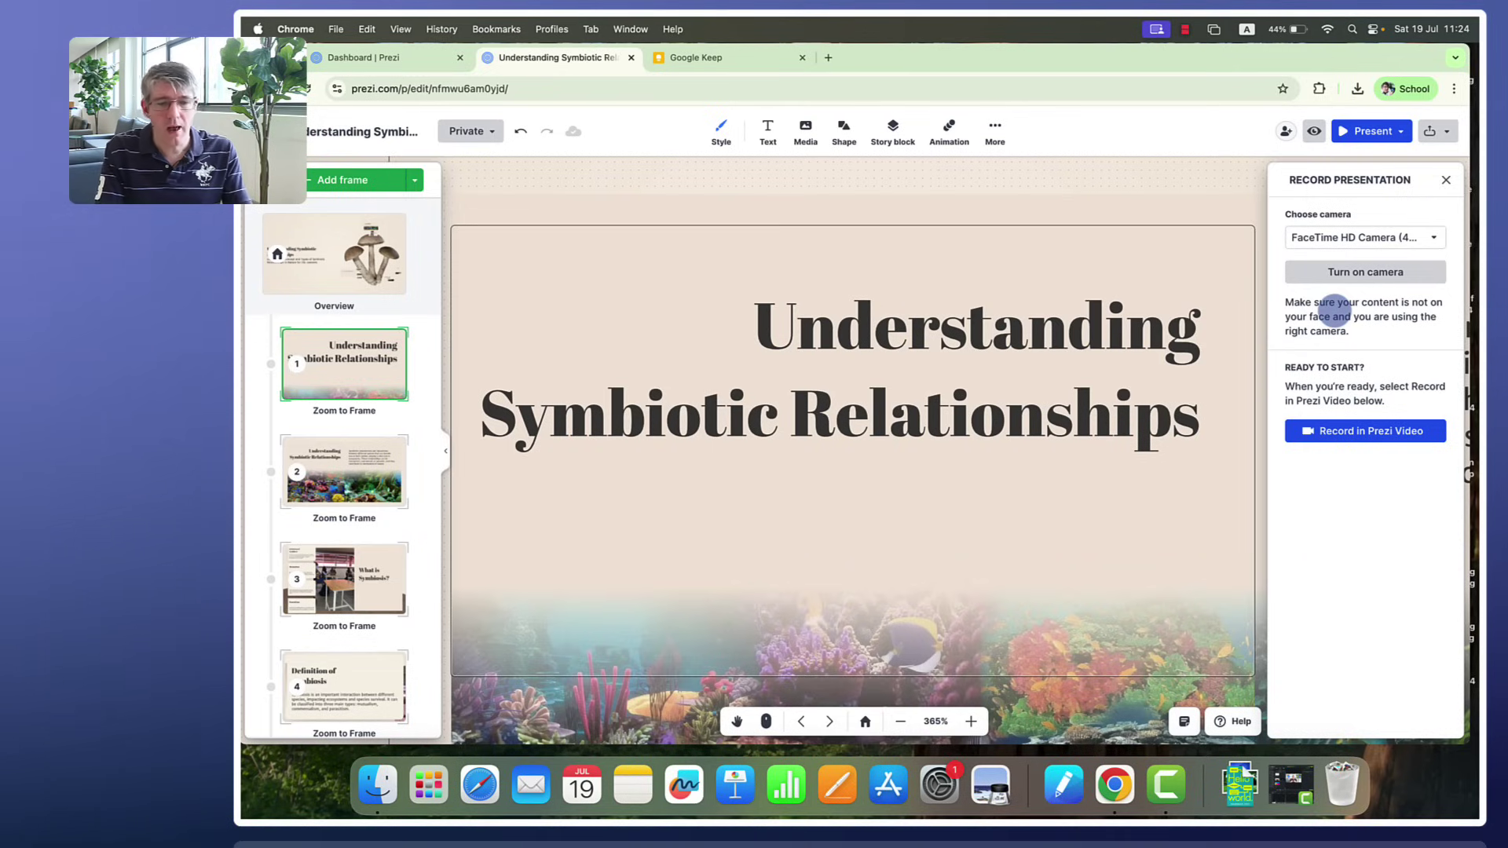
# Step: Start a new AI presentation from a file by uploading 'Computing Key Figures for unit.pdf' from downloads
pyautogui.click(377, 57)
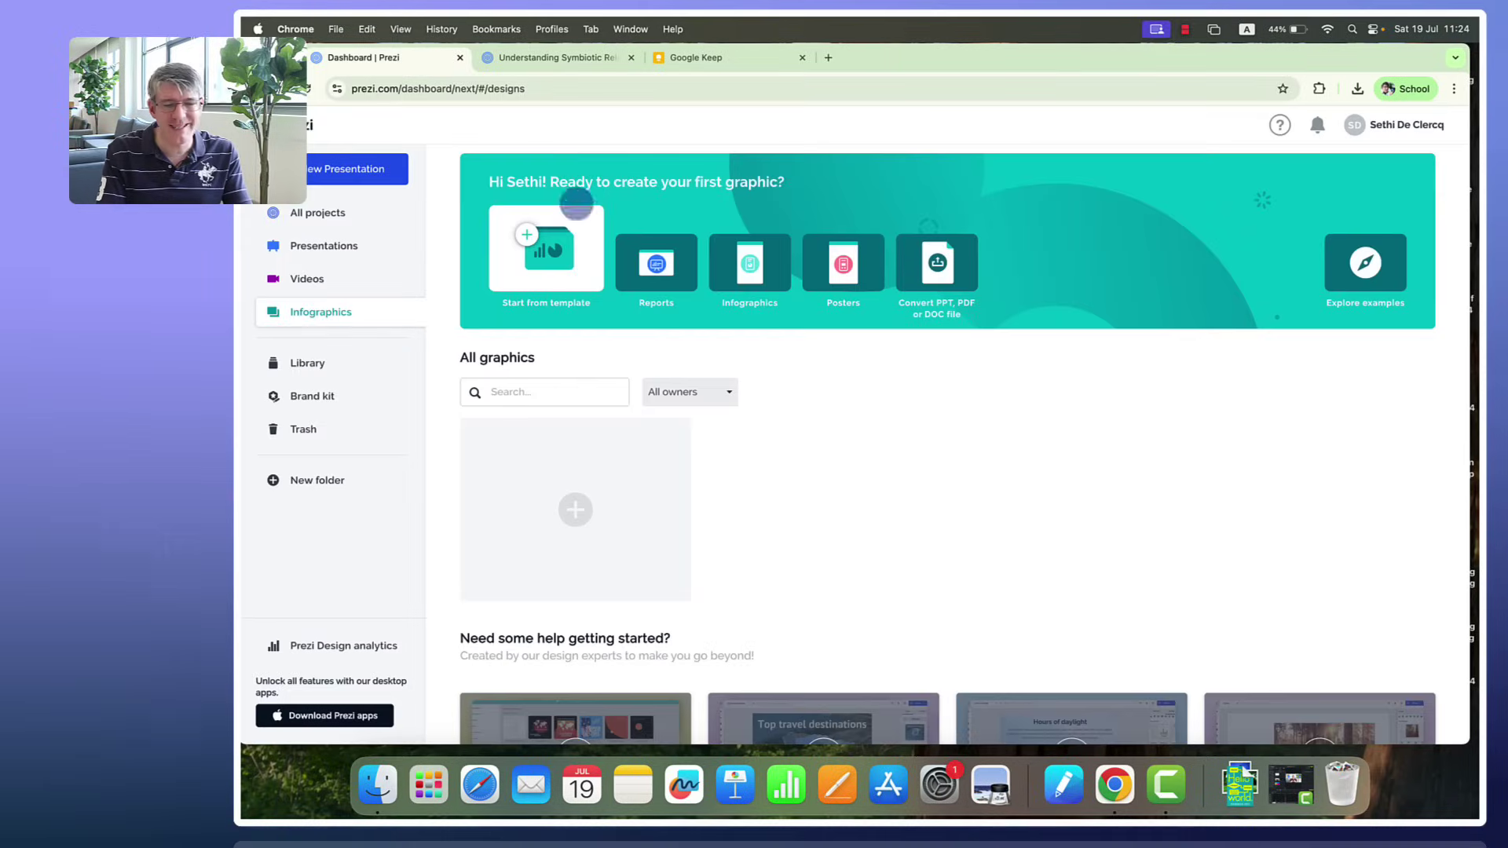
pyautogui.click(366, 167)
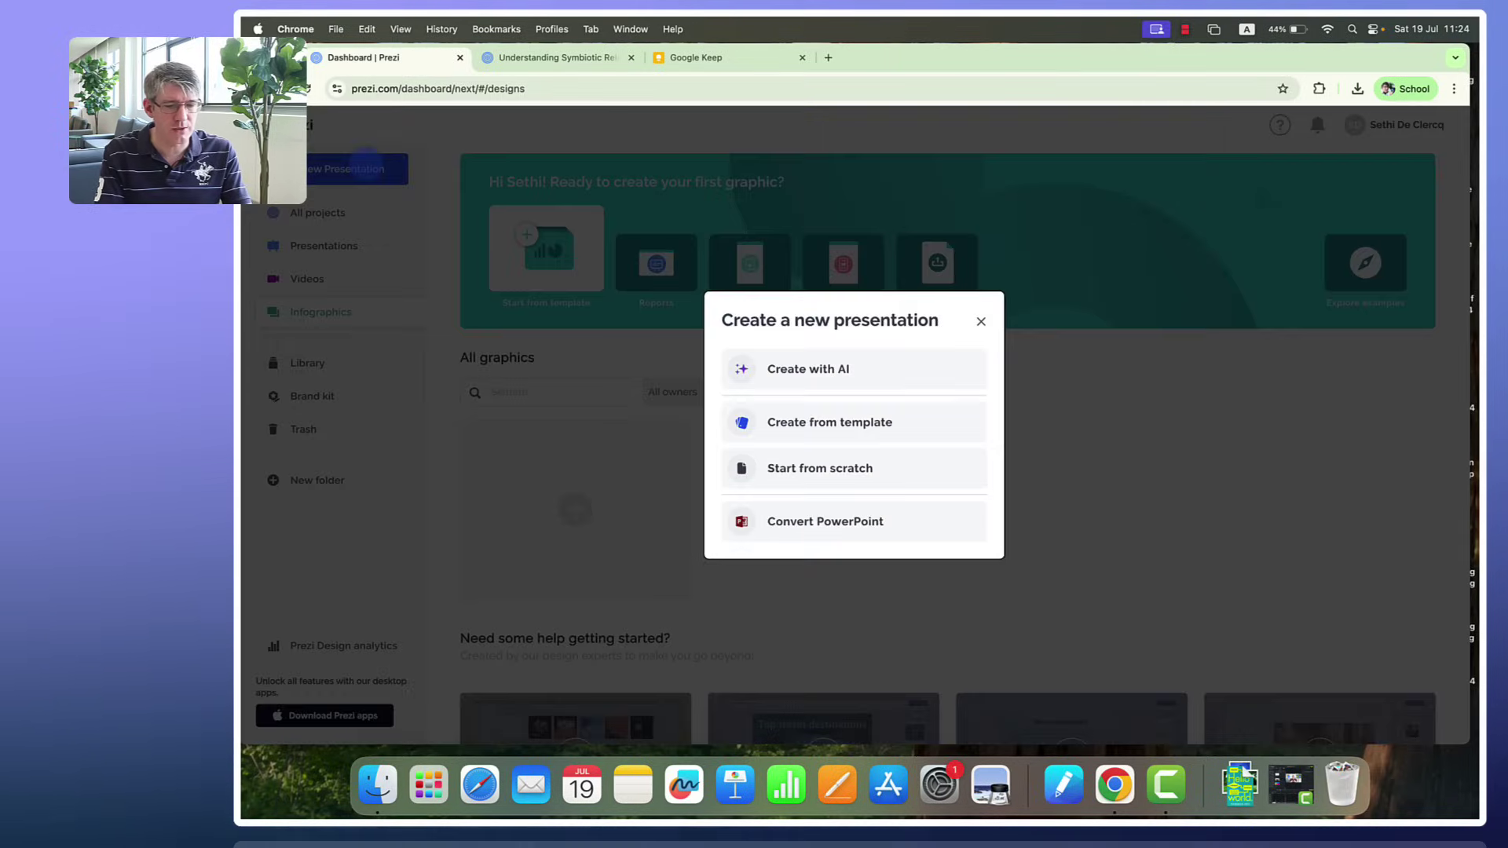
pyautogui.click(878, 354)
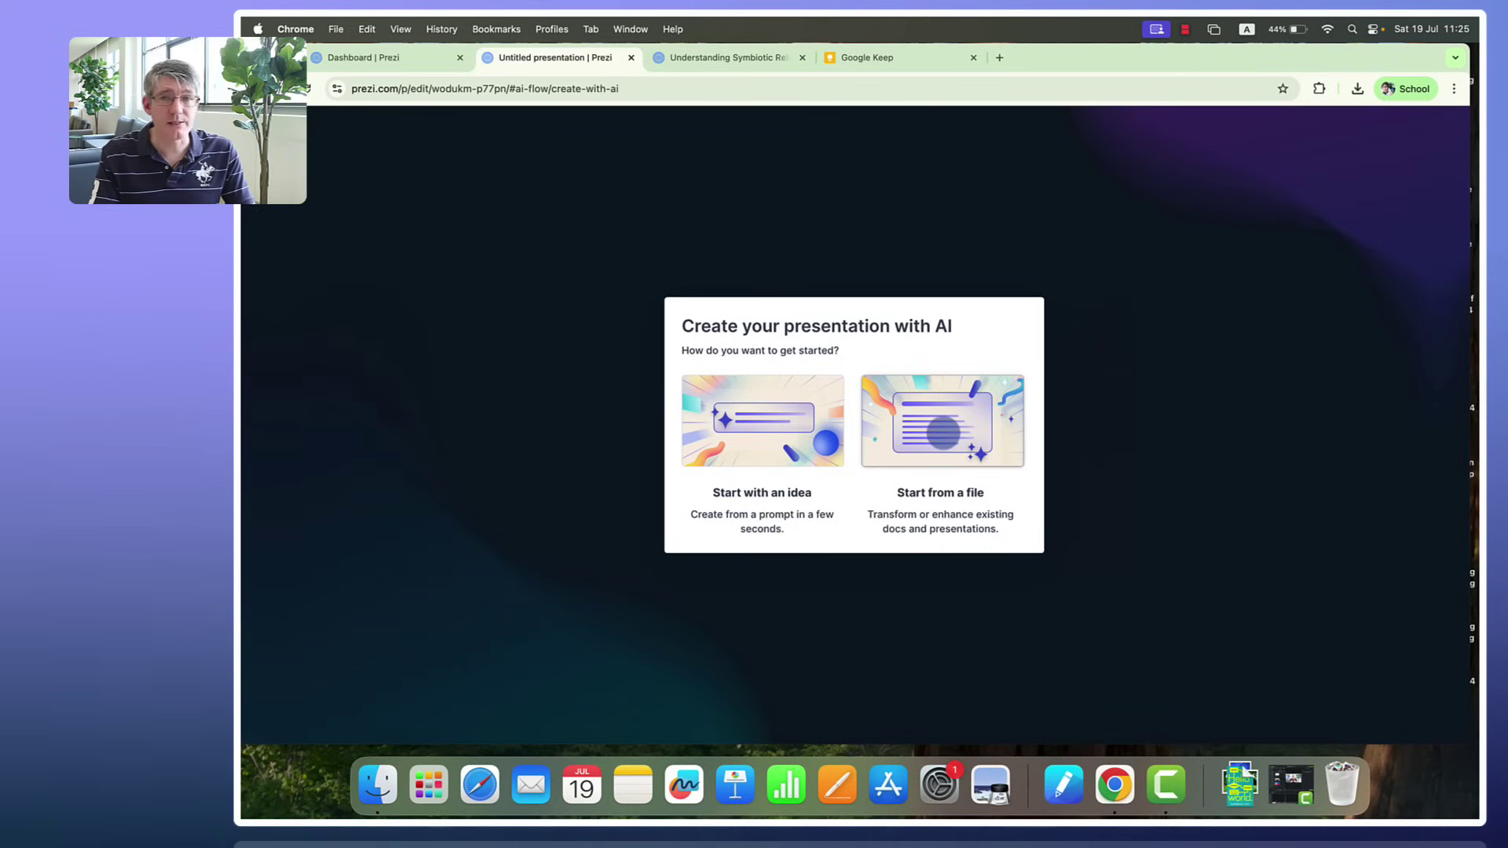
pyautogui.click(943, 434)
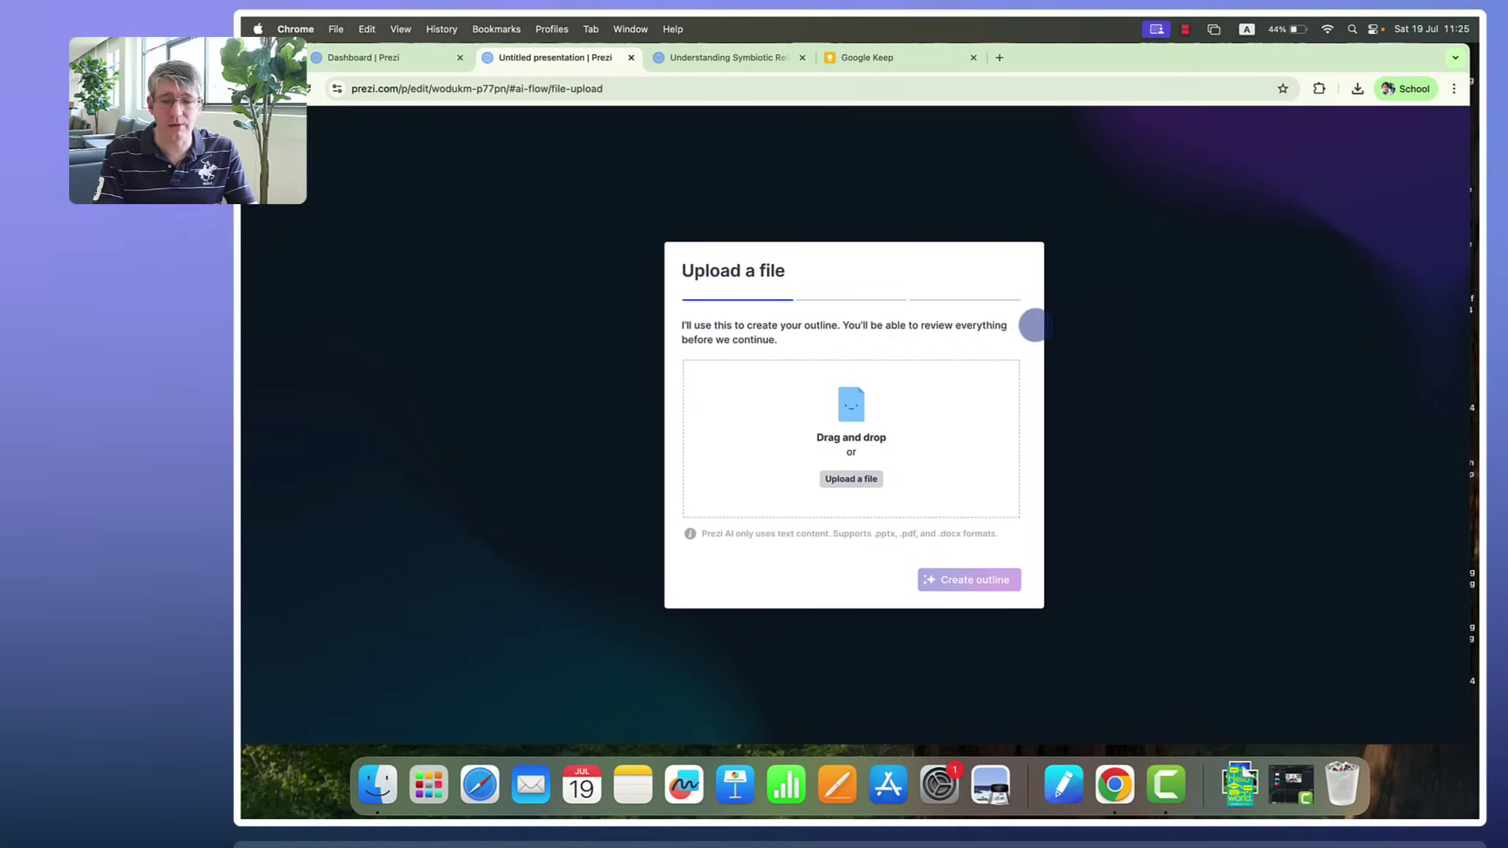
pyautogui.click(1356, 89)
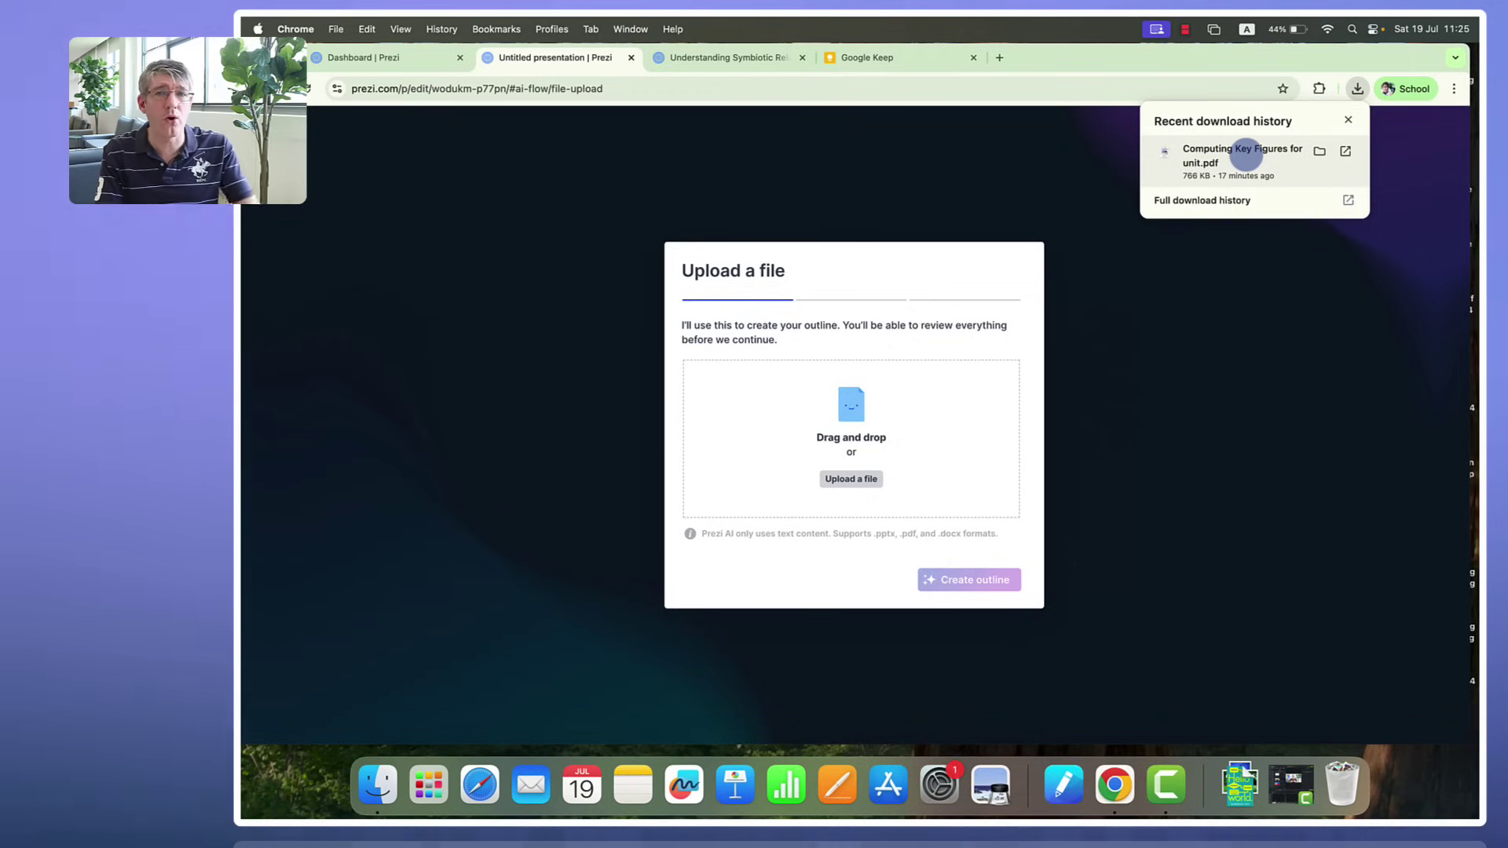
pyautogui.moveTo(1247, 154); pyautogui.dragTo(838, 411)
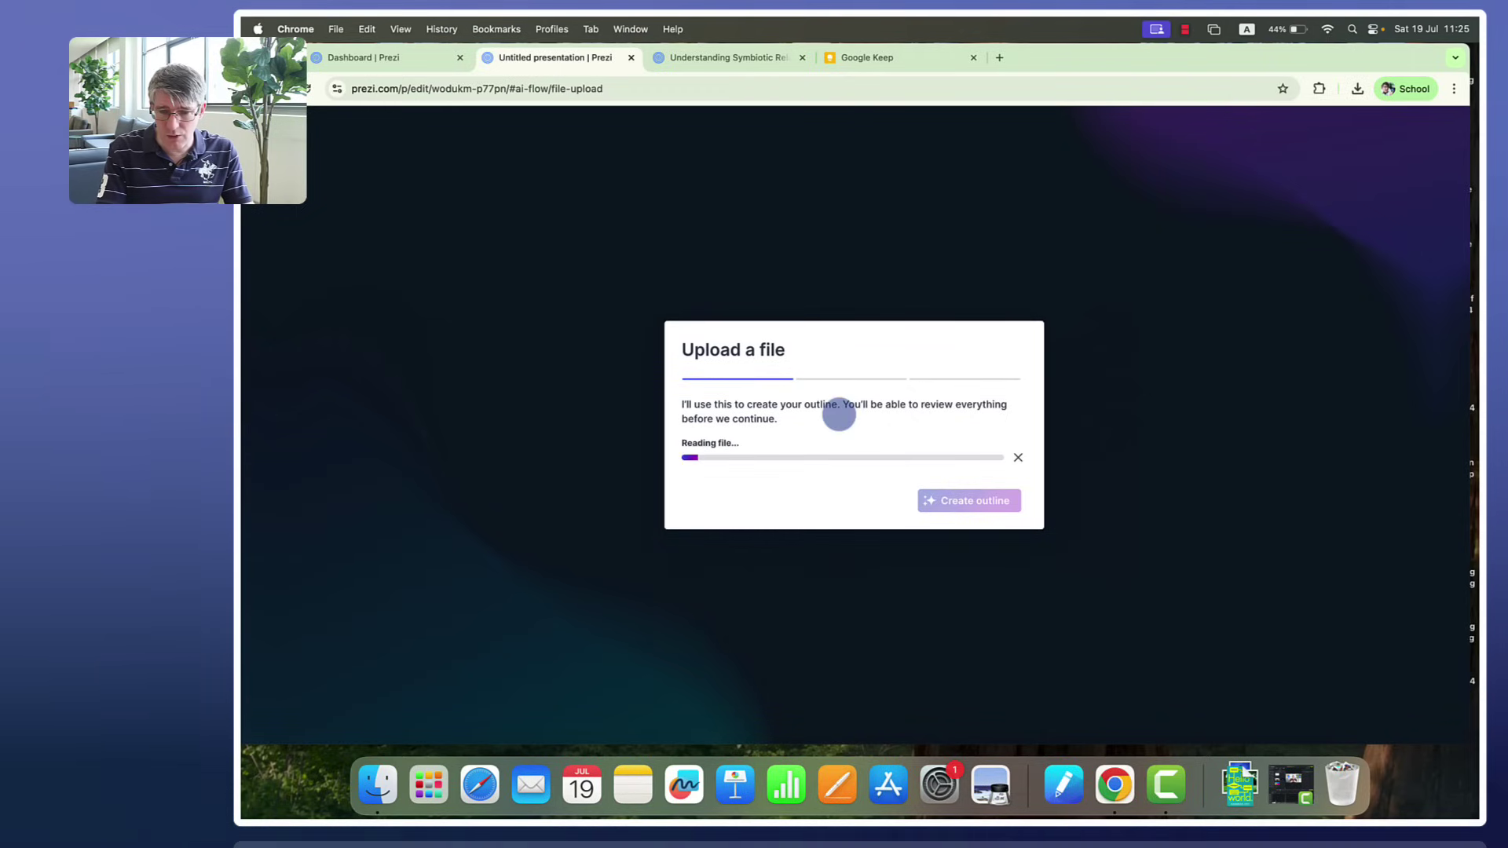
# Step: Open the Computing Key Figures PDF, scroll through its pages, then close it to return to Prezi
pyautogui.click(1356, 89)
pyautogui.click(1265, 150)
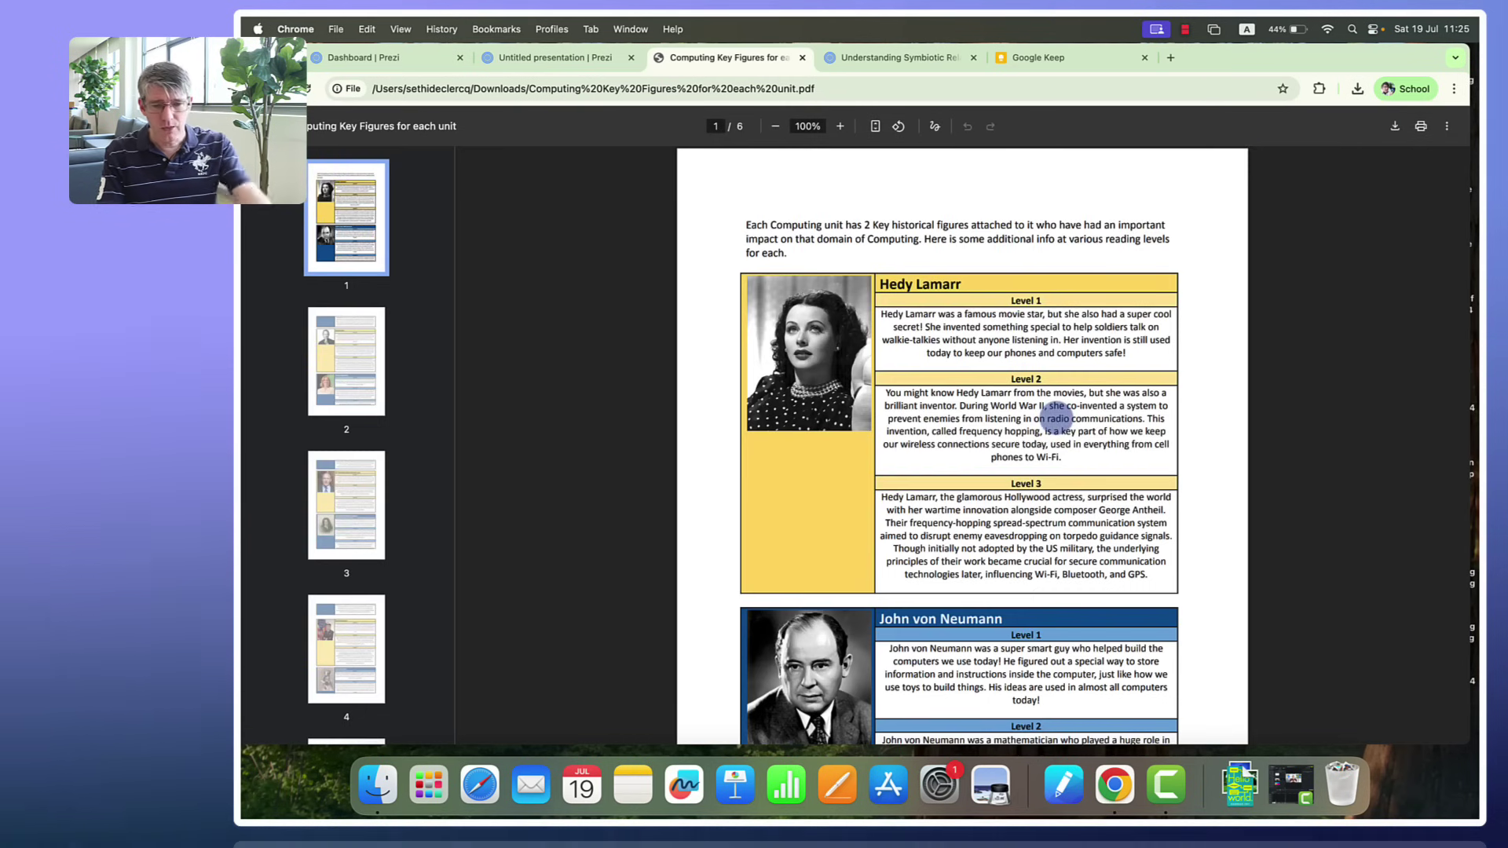
pyautogui.scroll(-20, 1056, 416)
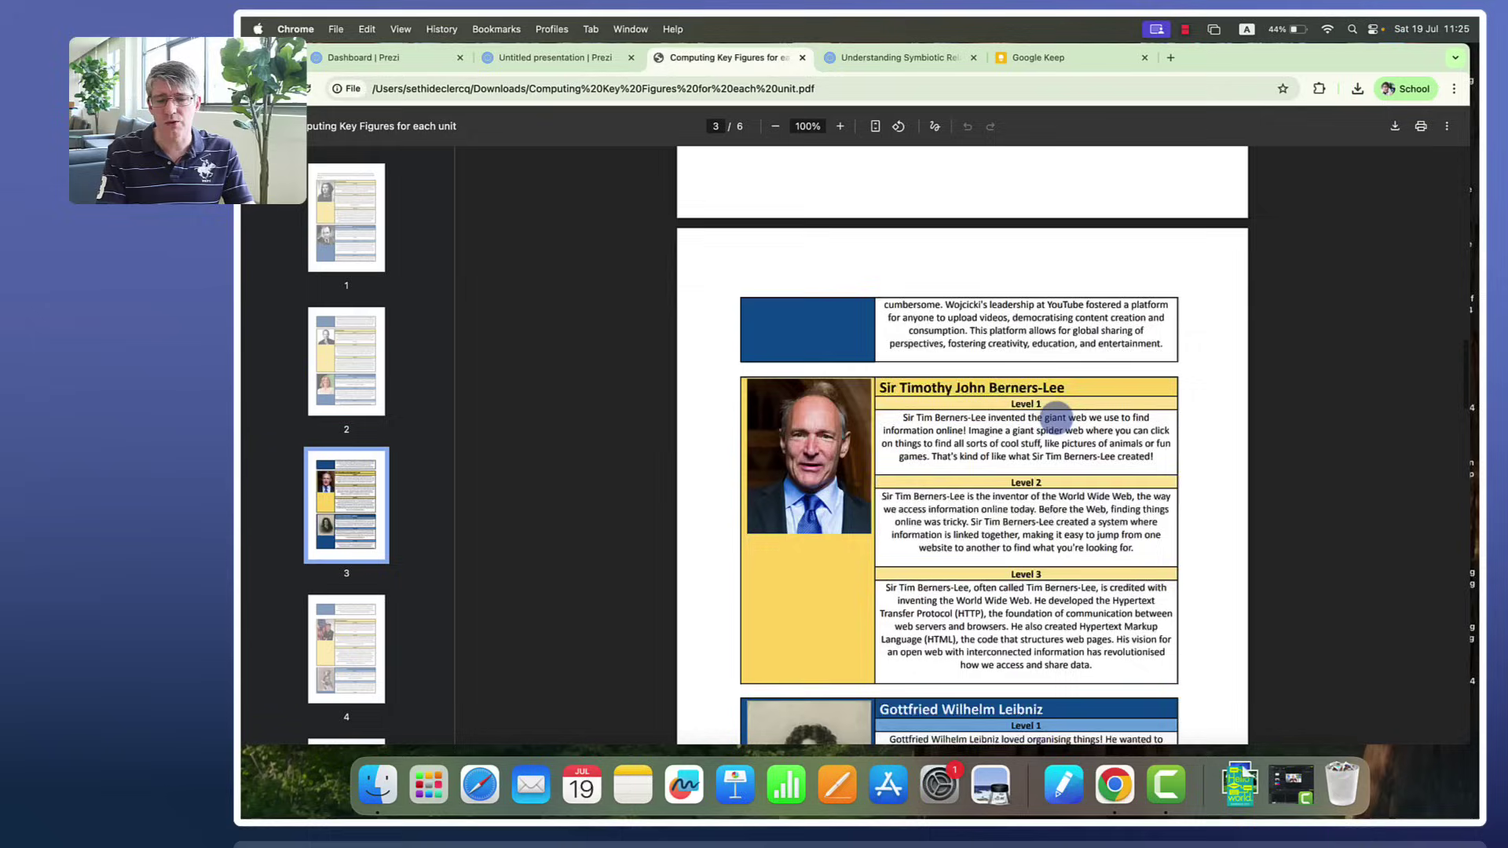
pyautogui.scroll(-20, 1056, 416)
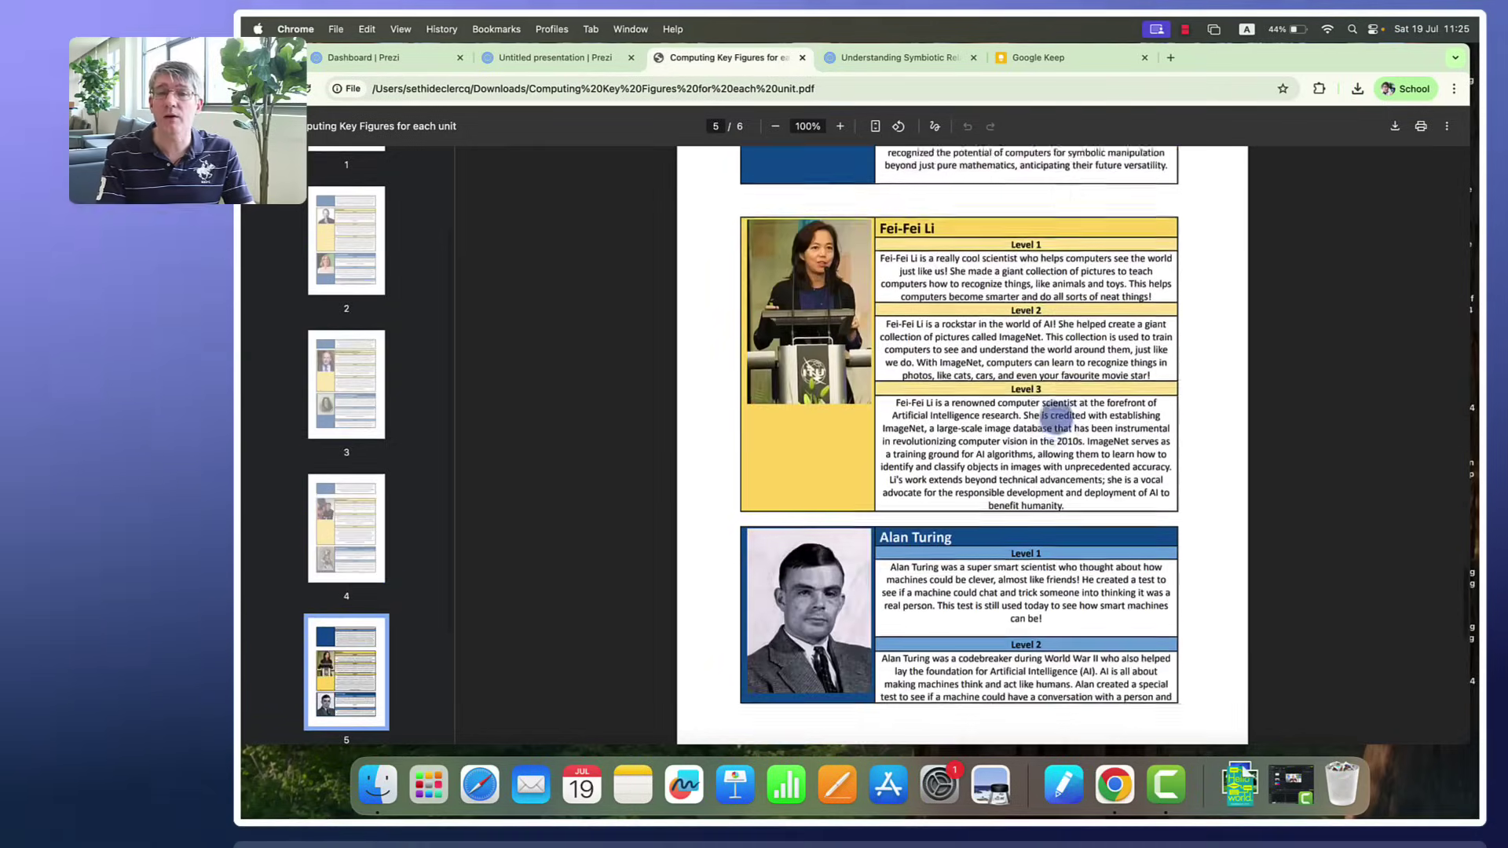
pyautogui.scroll(-20, 1056, 416)
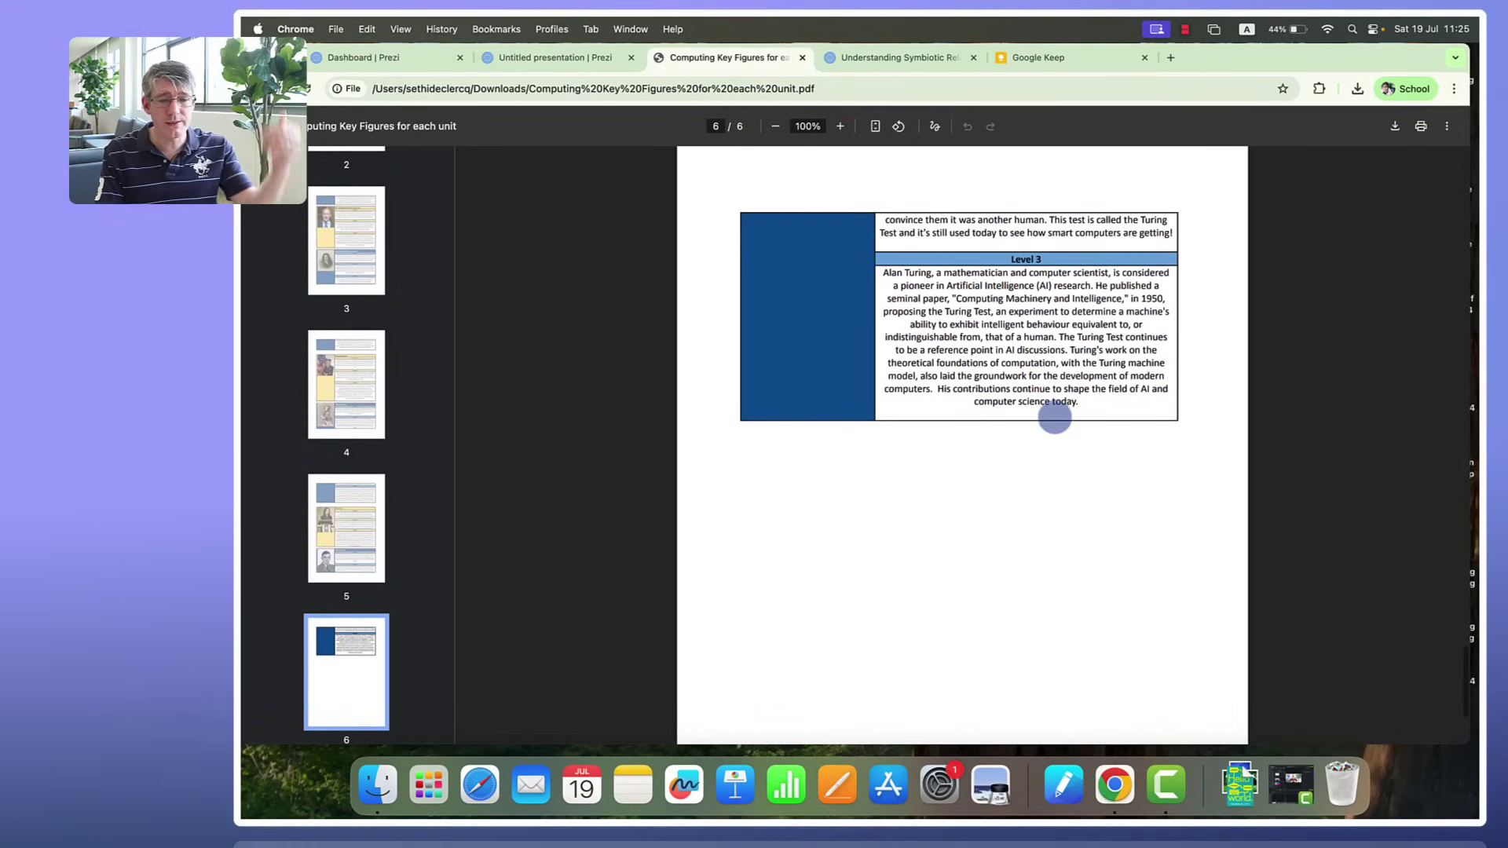
pyautogui.click(802, 58)
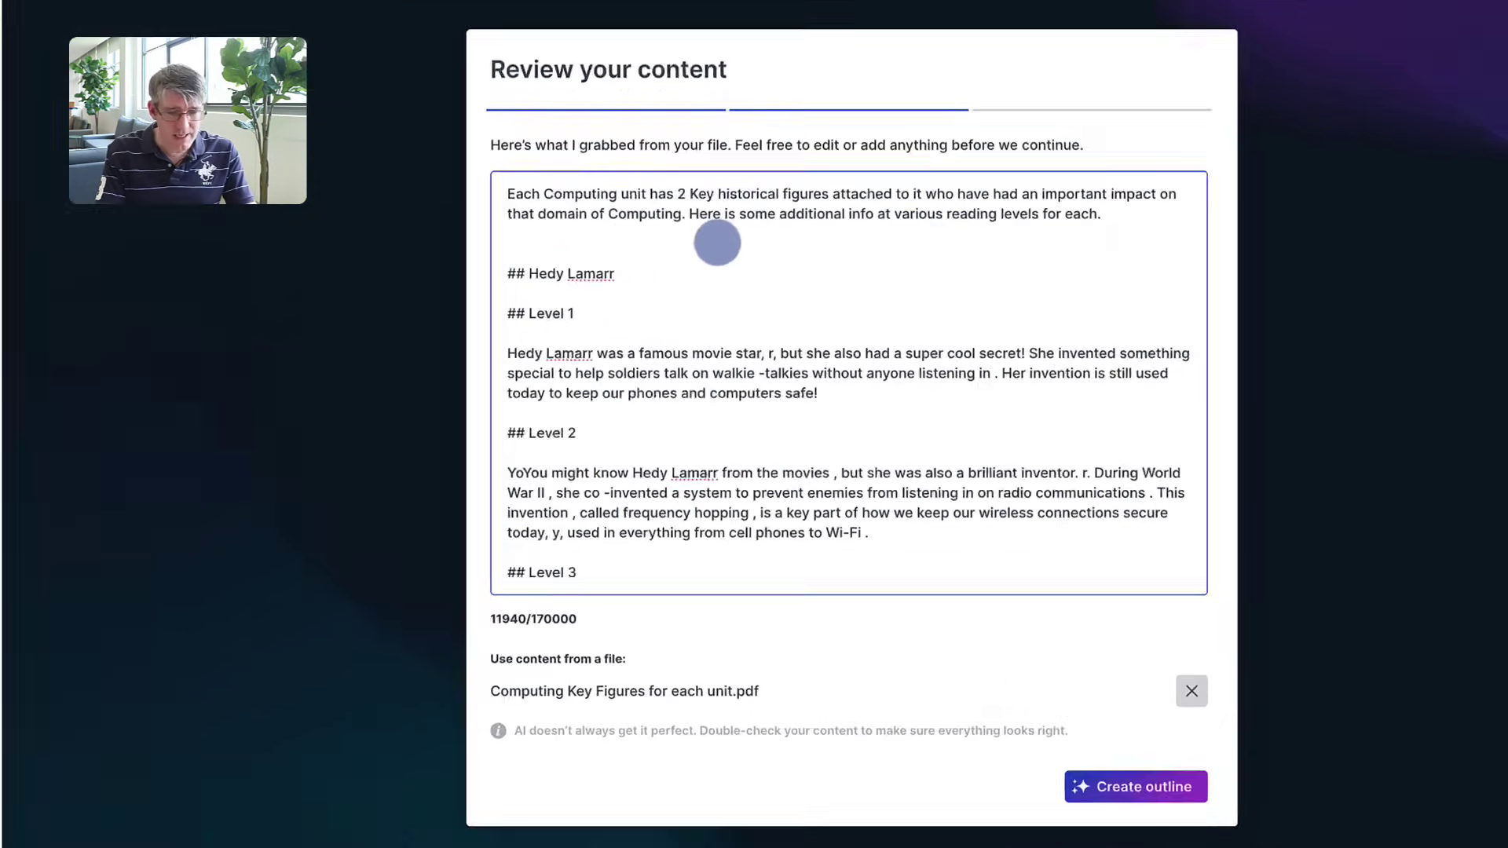
# Step: Review the extracted PDF text, generate the 12-point outline, and build the presentation from it
pyautogui.scroll(-15, 757, 291)
pyautogui.scroll(-20, 712, 236)
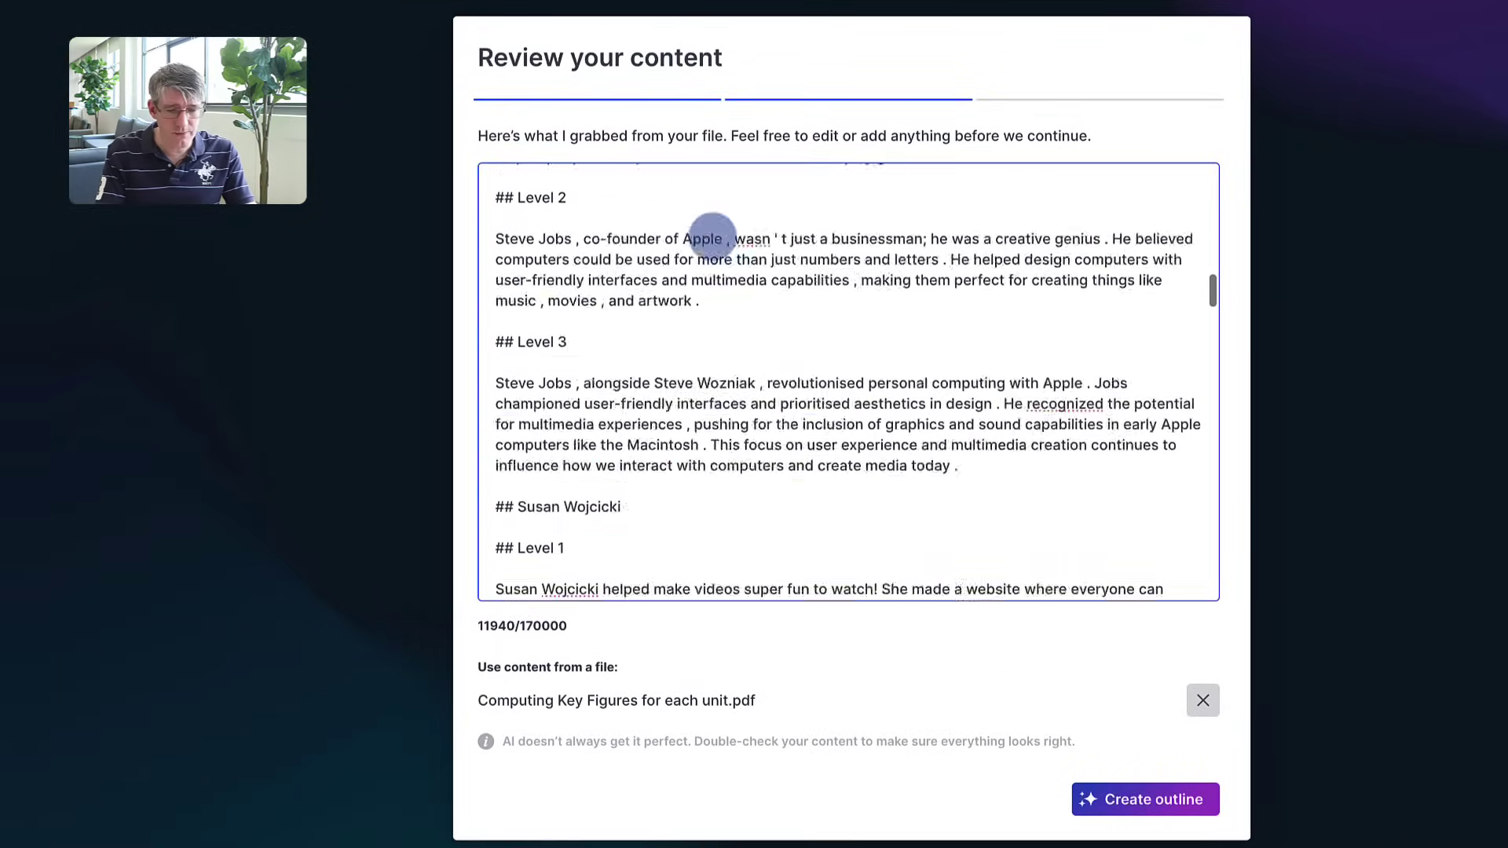
pyautogui.scroll(-1, 712, 237)
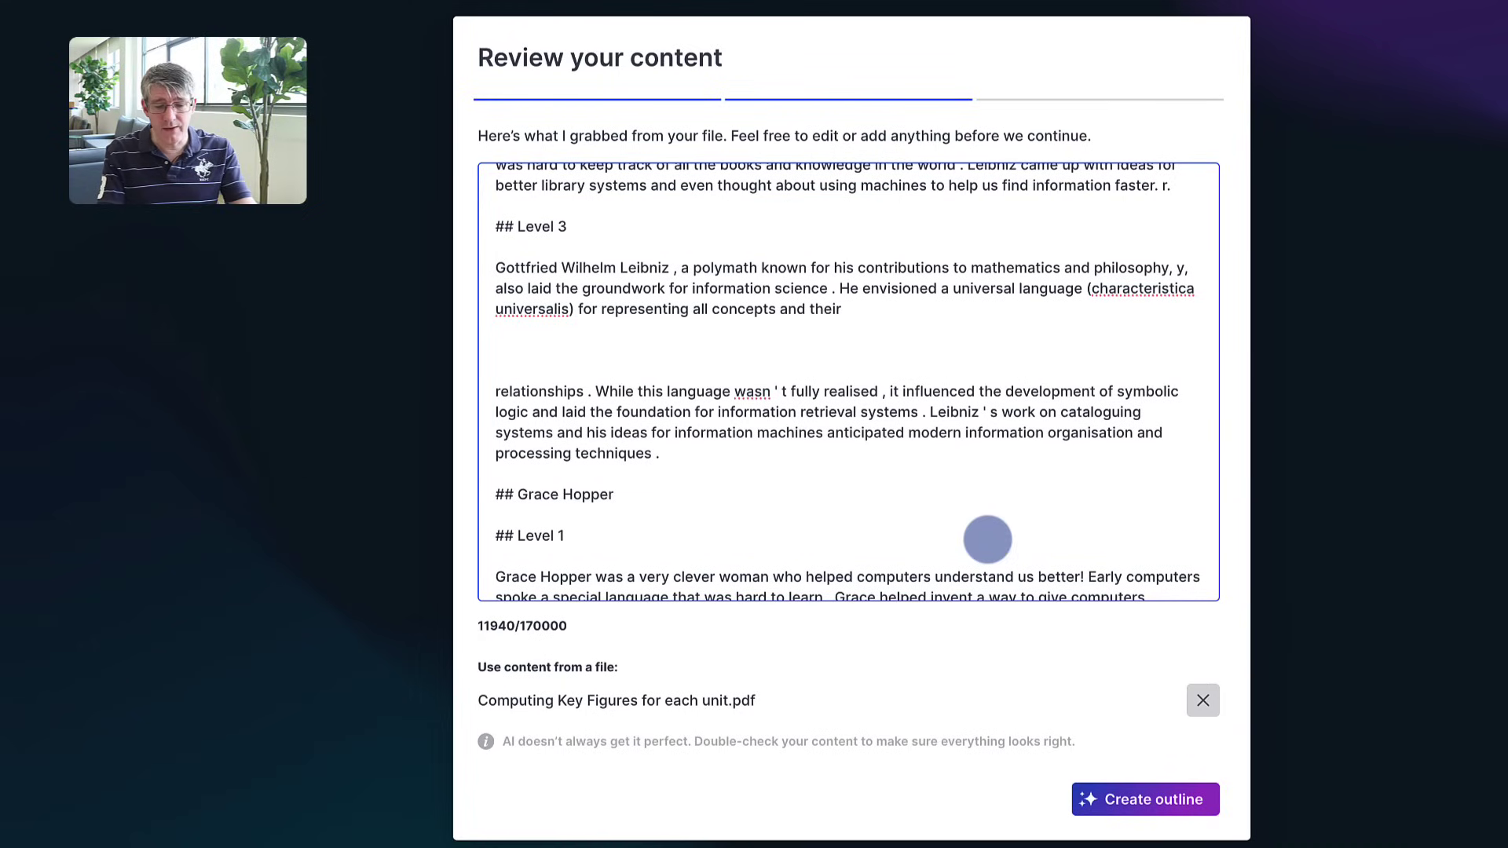
pyautogui.click(1149, 799)
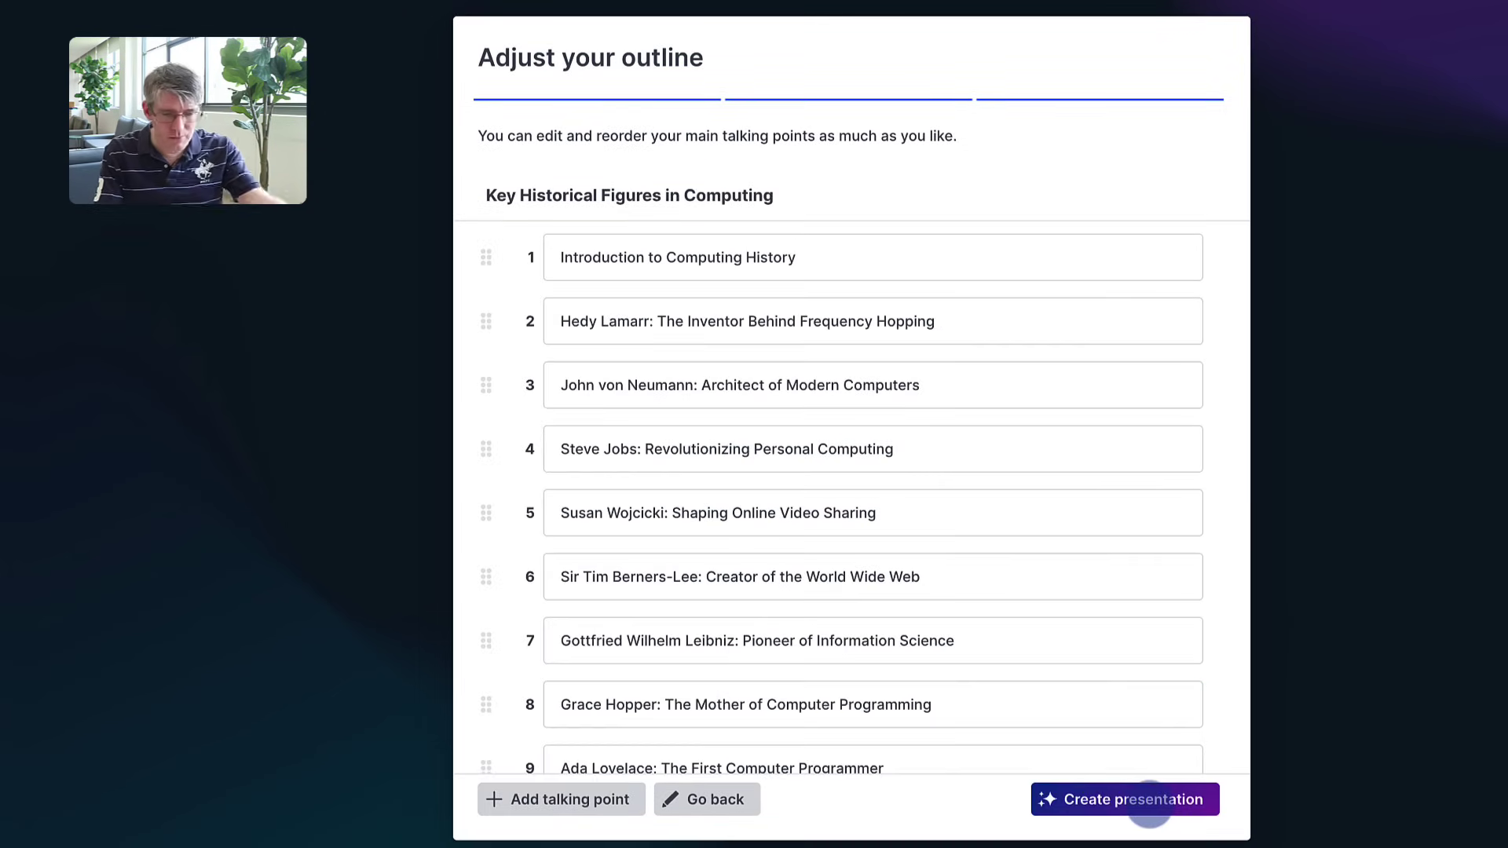
pyautogui.scroll(-3, 966, 414)
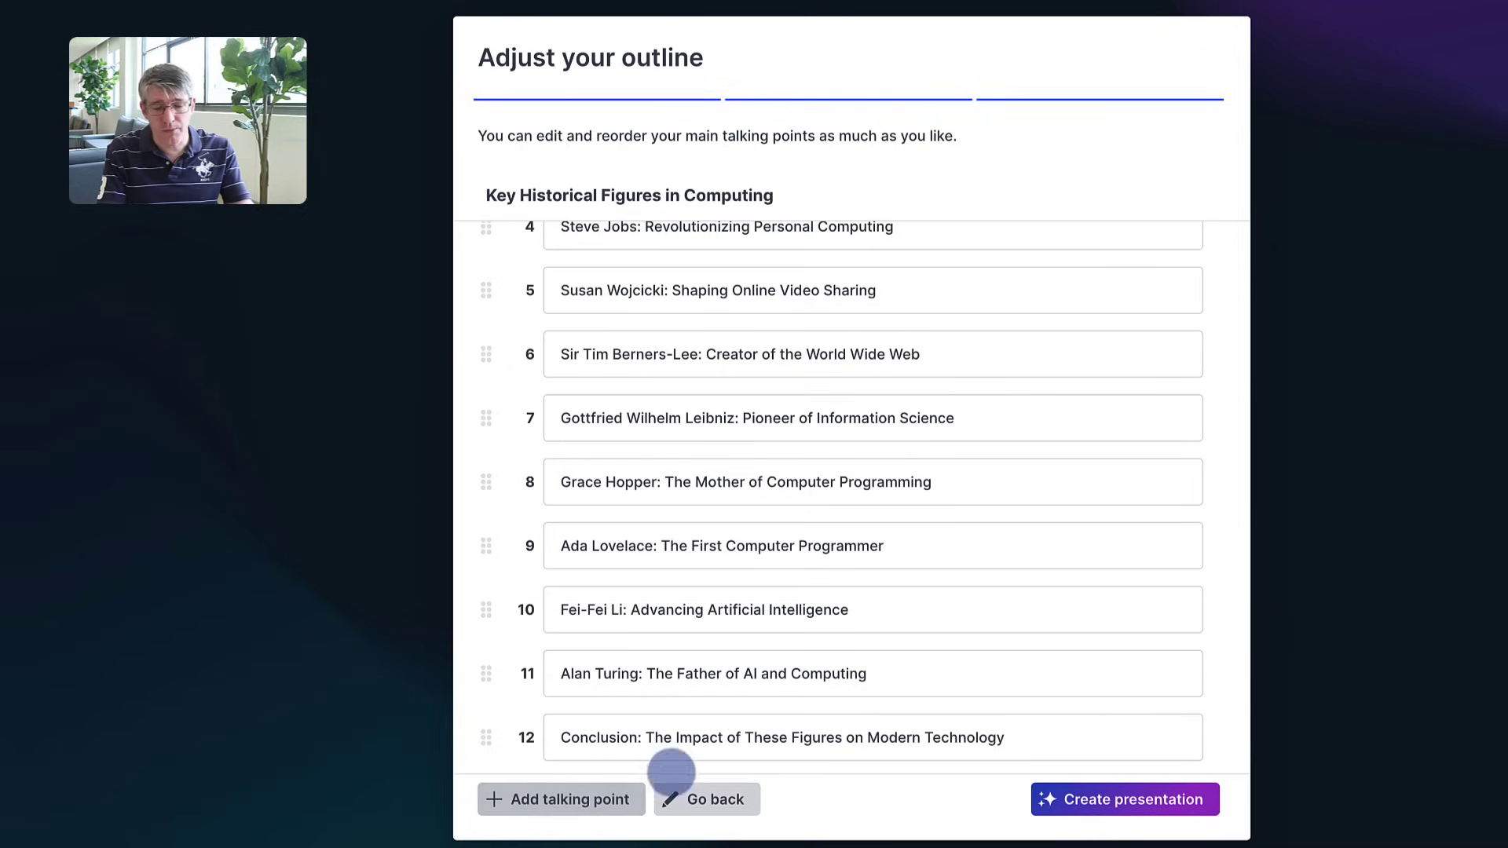
pyautogui.click(1148, 800)
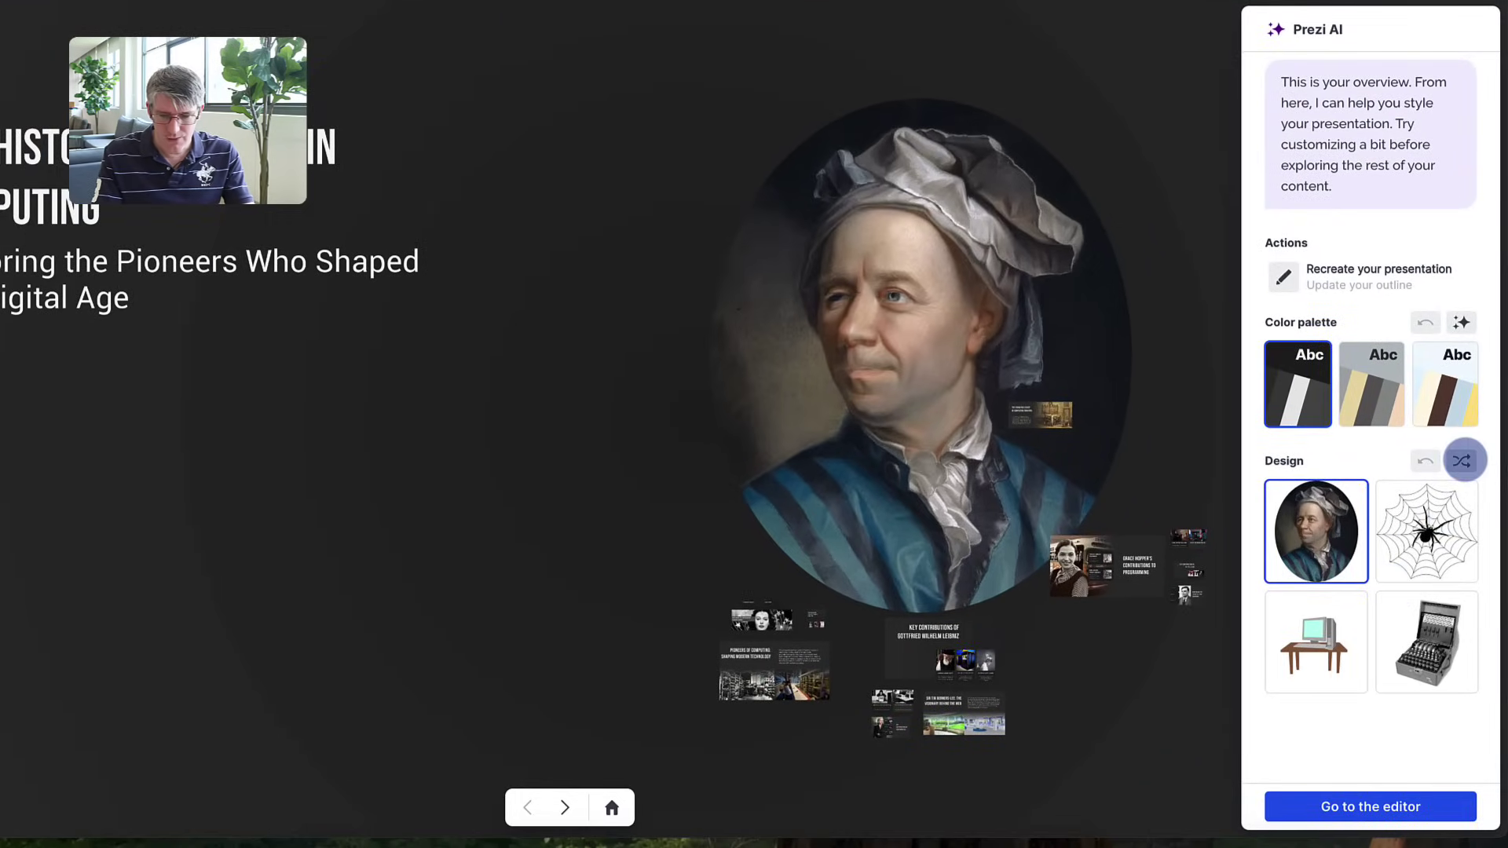
# Step: Shuffle through design suggestions and apply the isometric laptop-and-servers design
pyautogui.click(1462, 461)
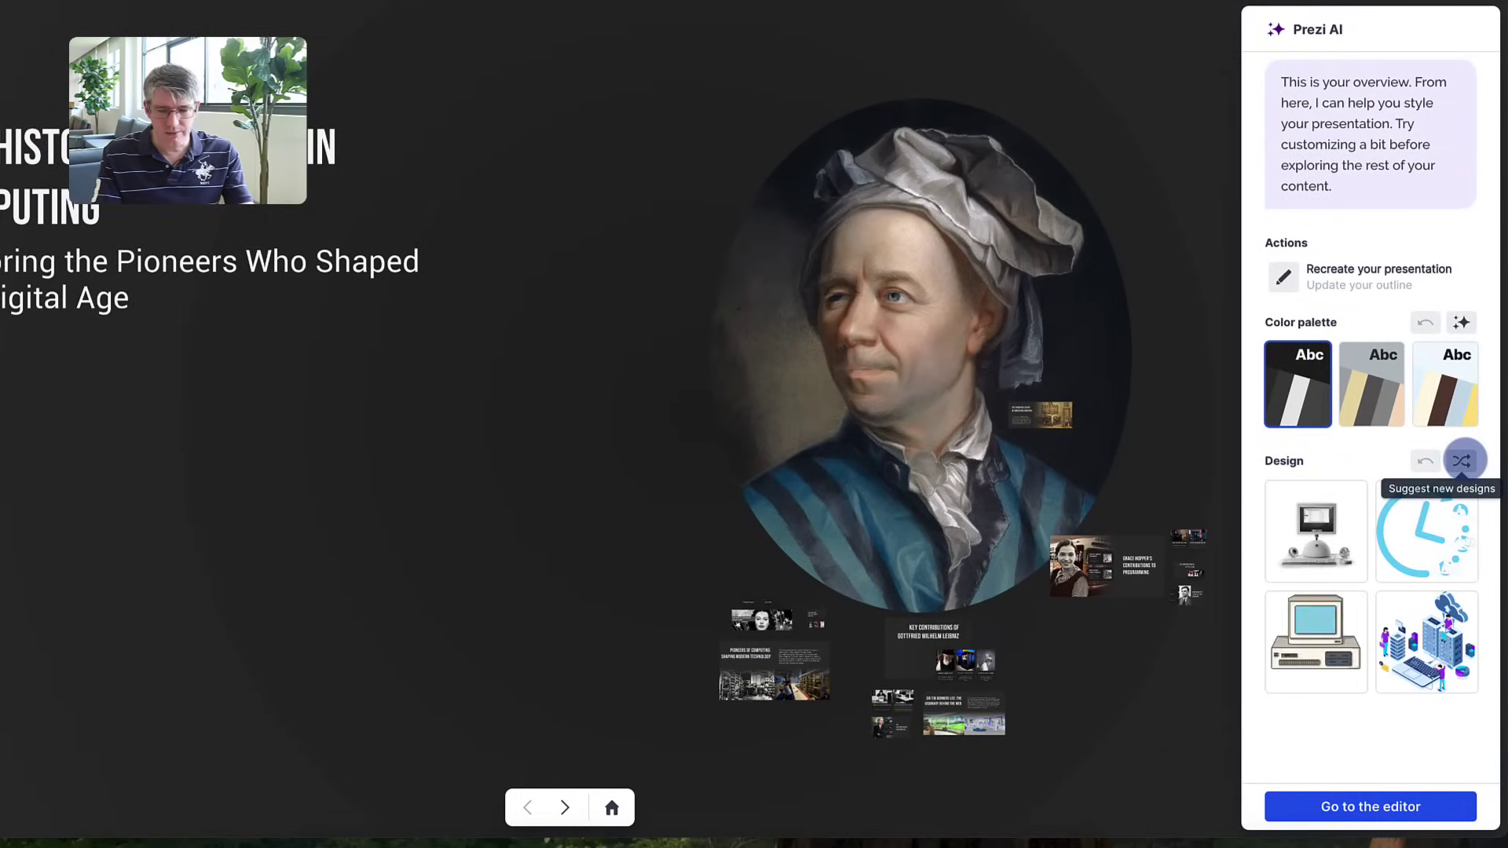
pyautogui.click(1462, 462)
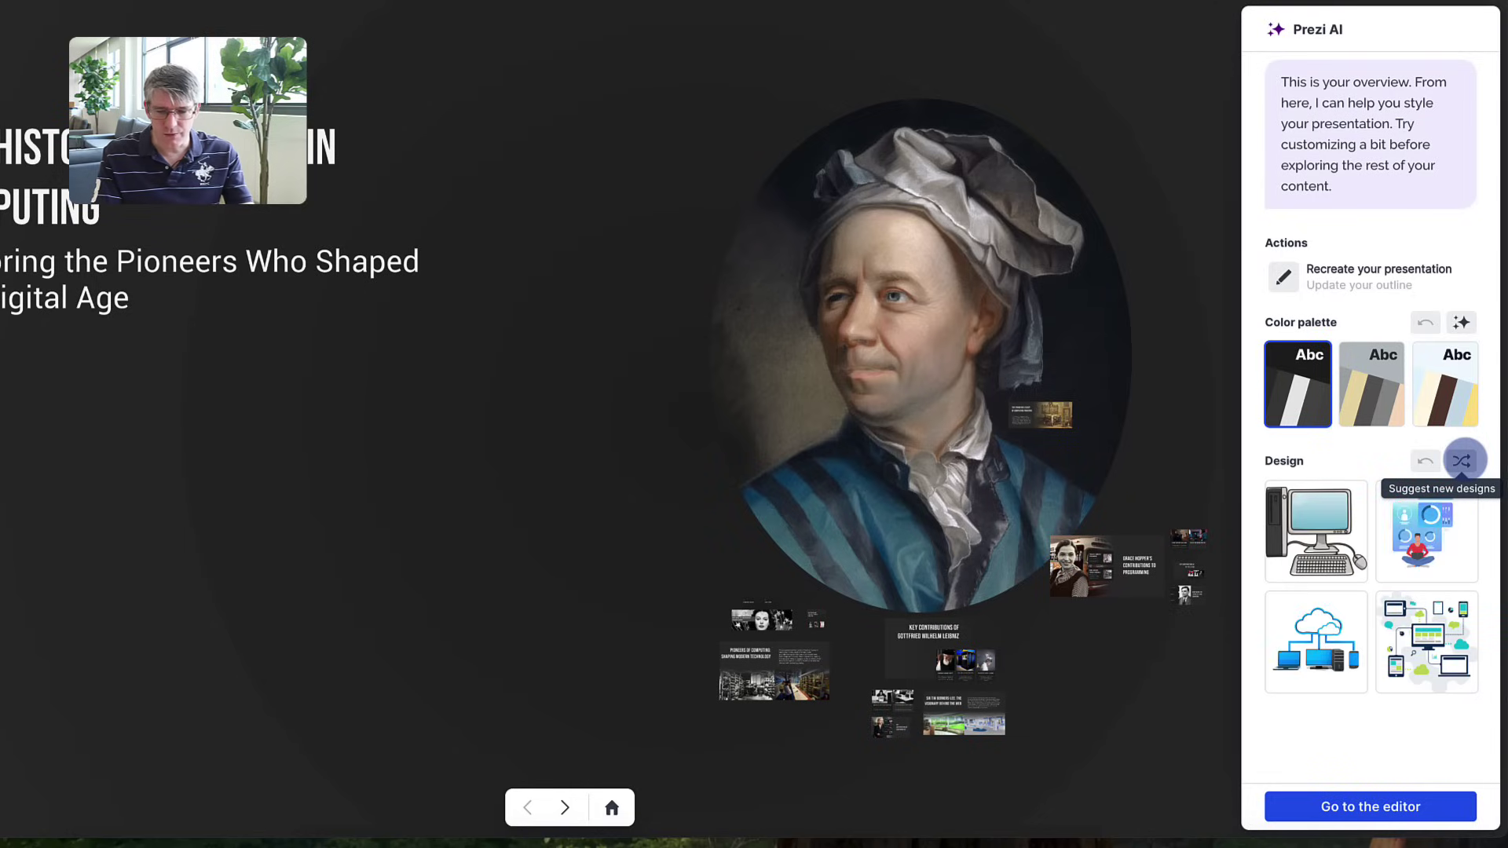
pyautogui.click(1462, 462)
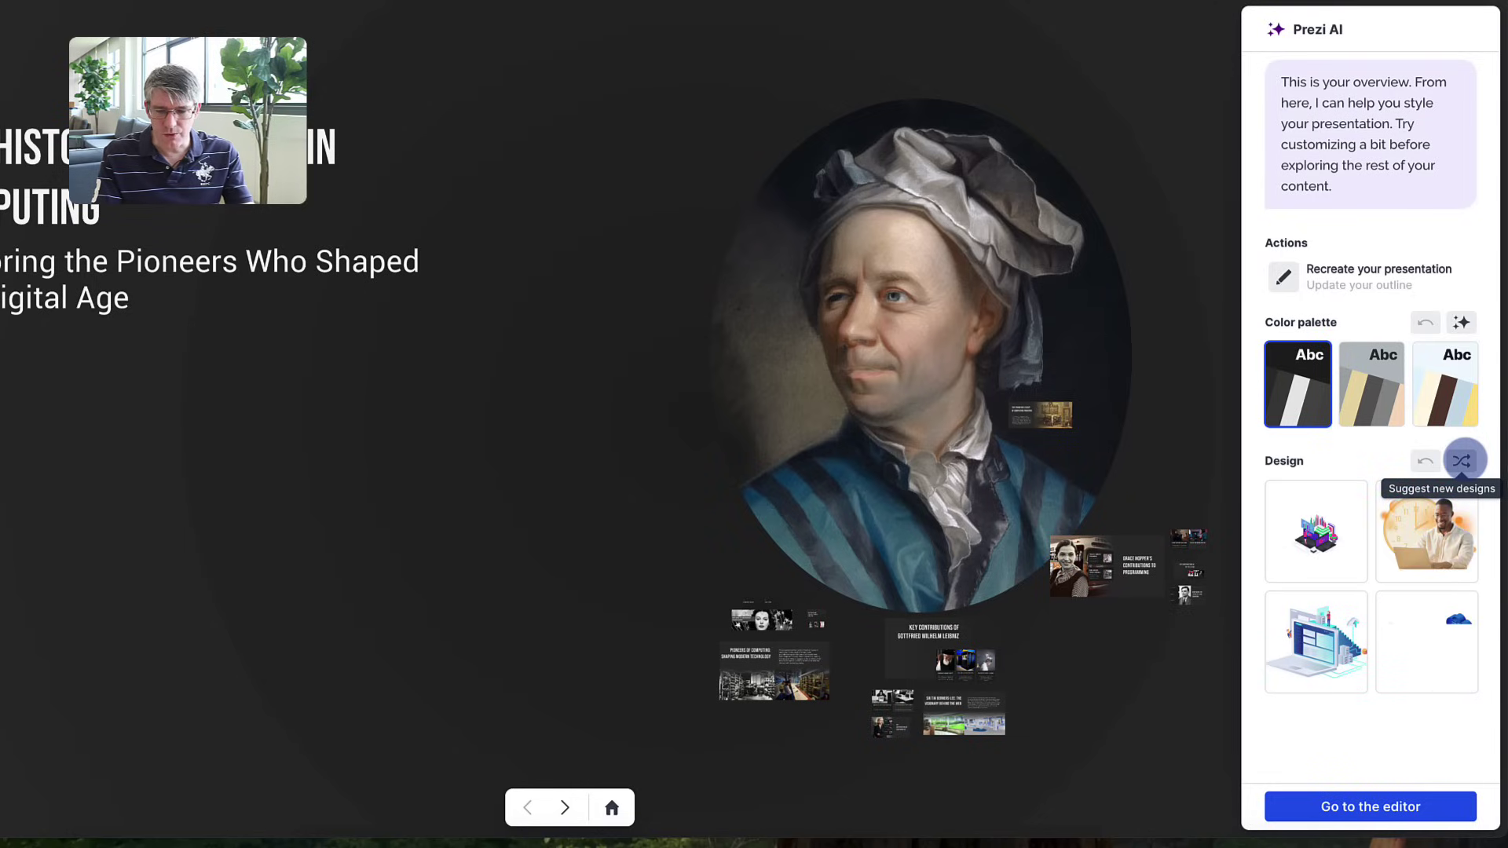
pyautogui.click(1319, 628)
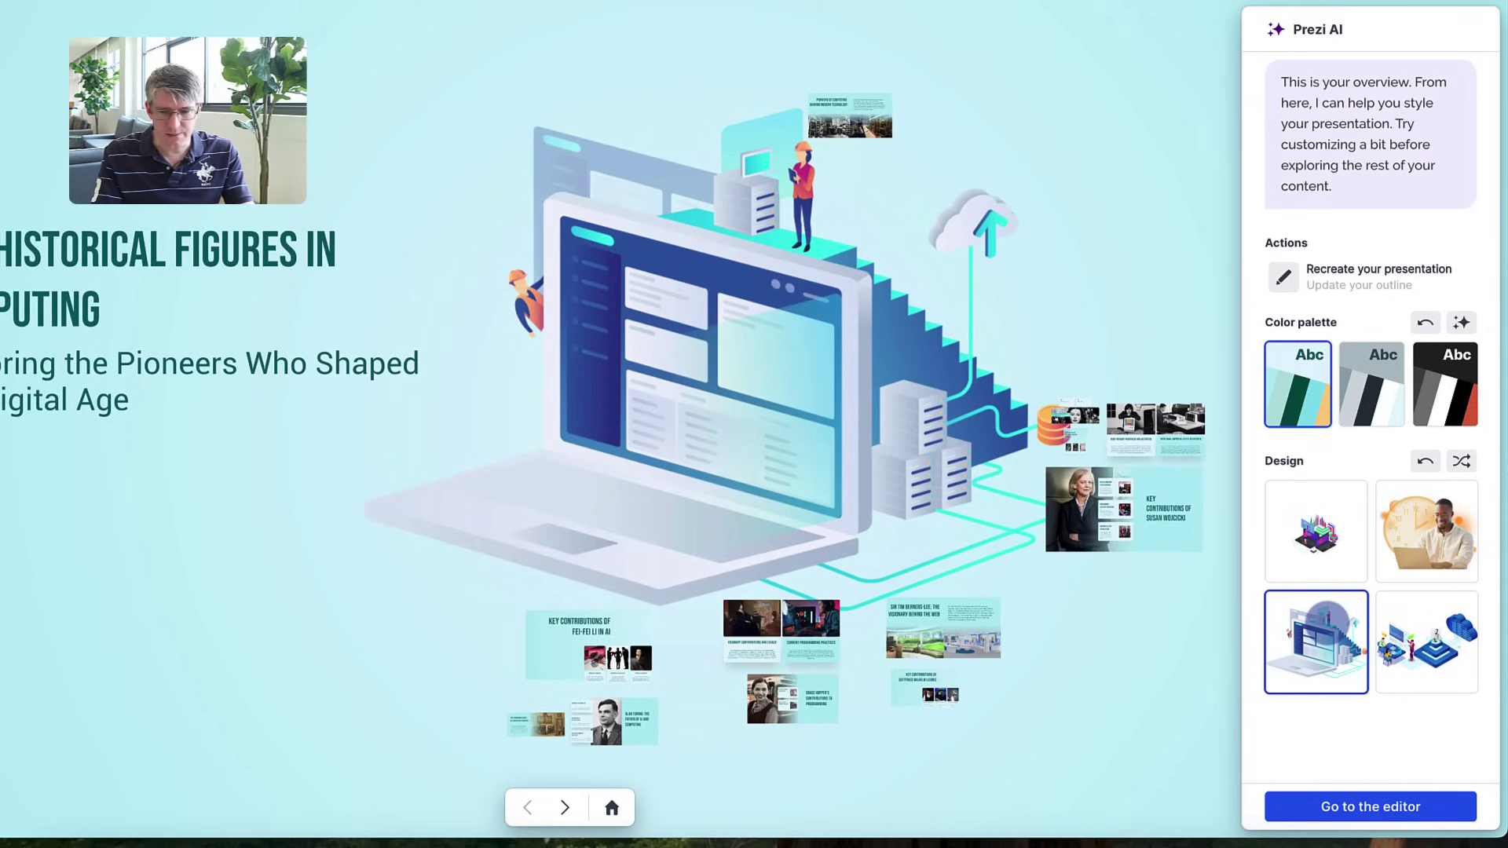
# Step: Compare the grey, dark and light teal palettes, settling on the muted grey one
pyautogui.click(1380, 380)
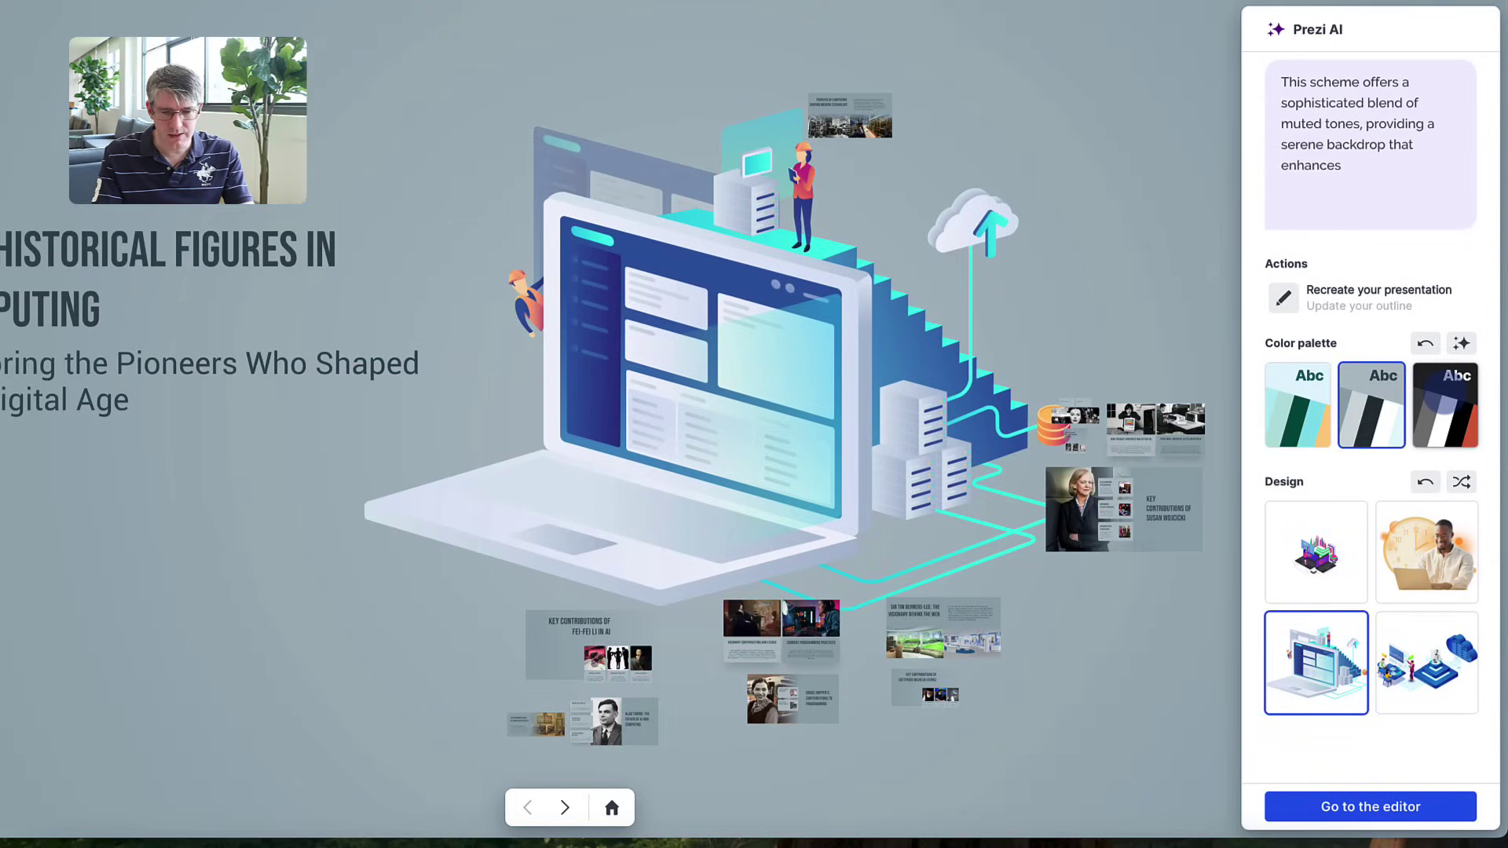
pyautogui.click(1414, 397)
pyautogui.click(1383, 396)
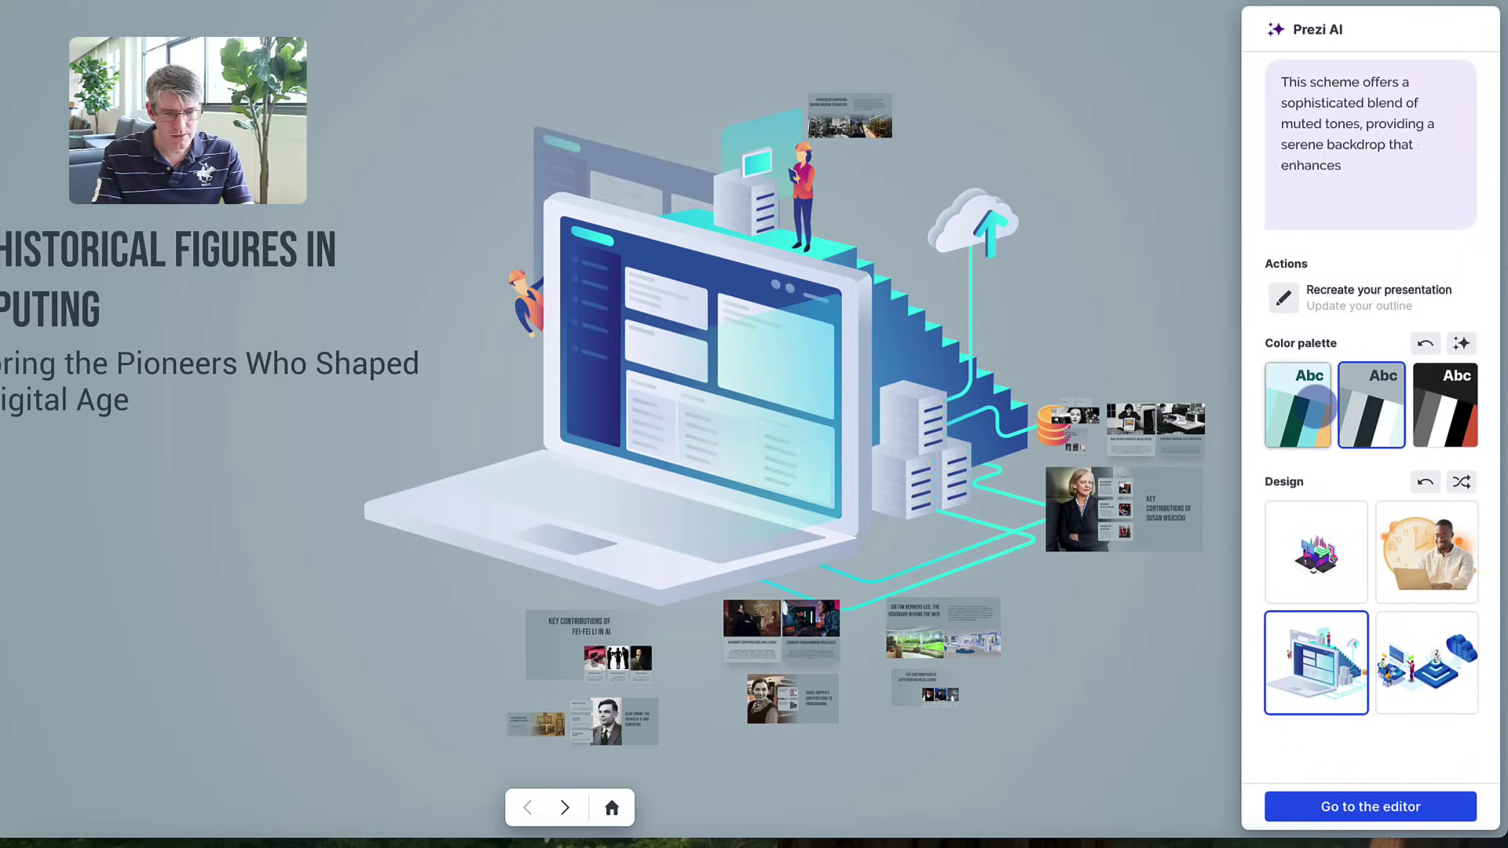
pyautogui.click(1317, 406)
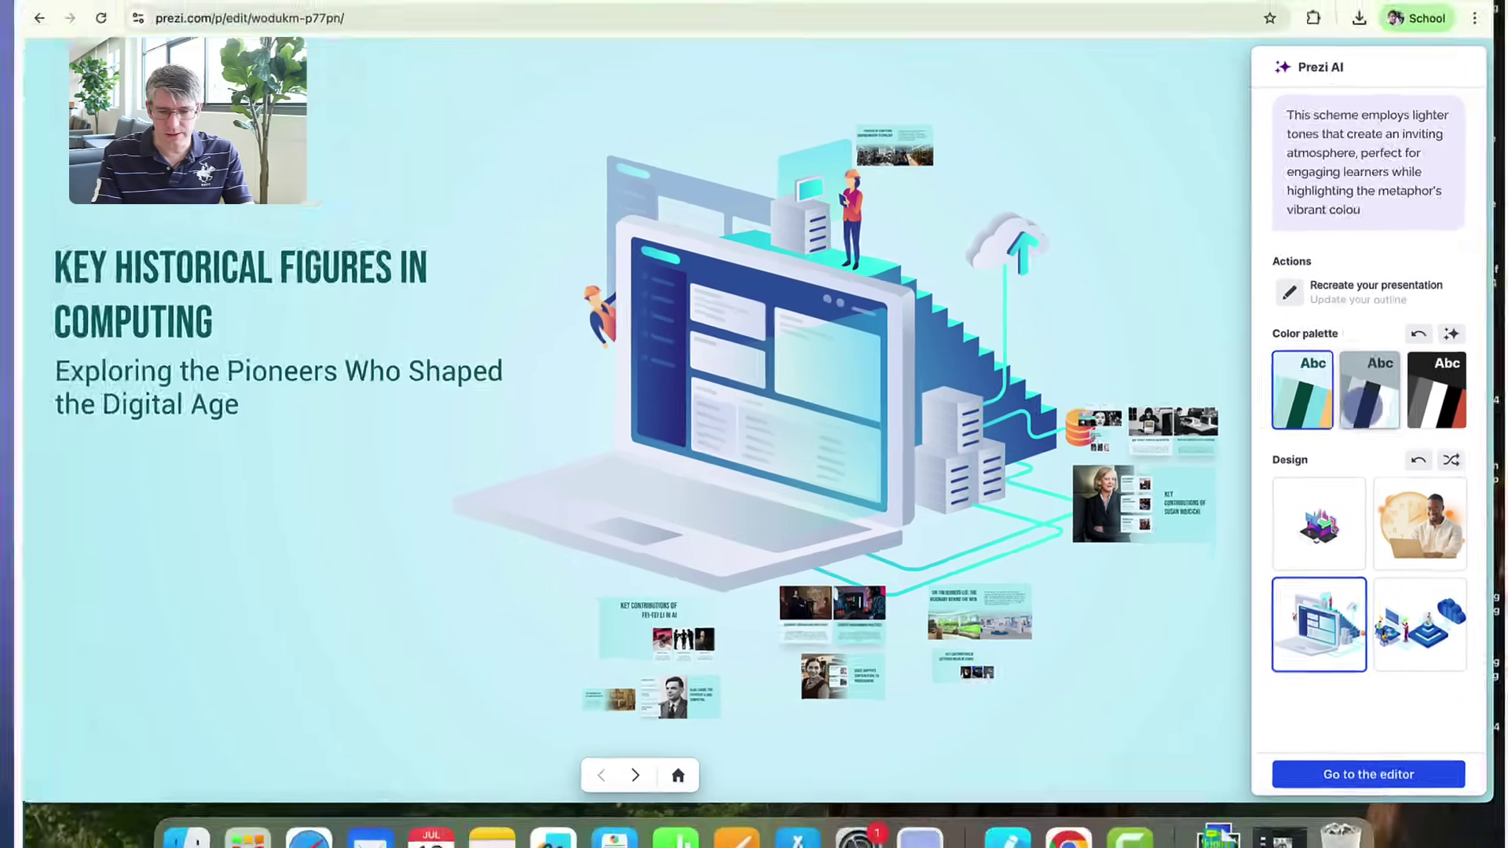
pyautogui.click(1366, 378)
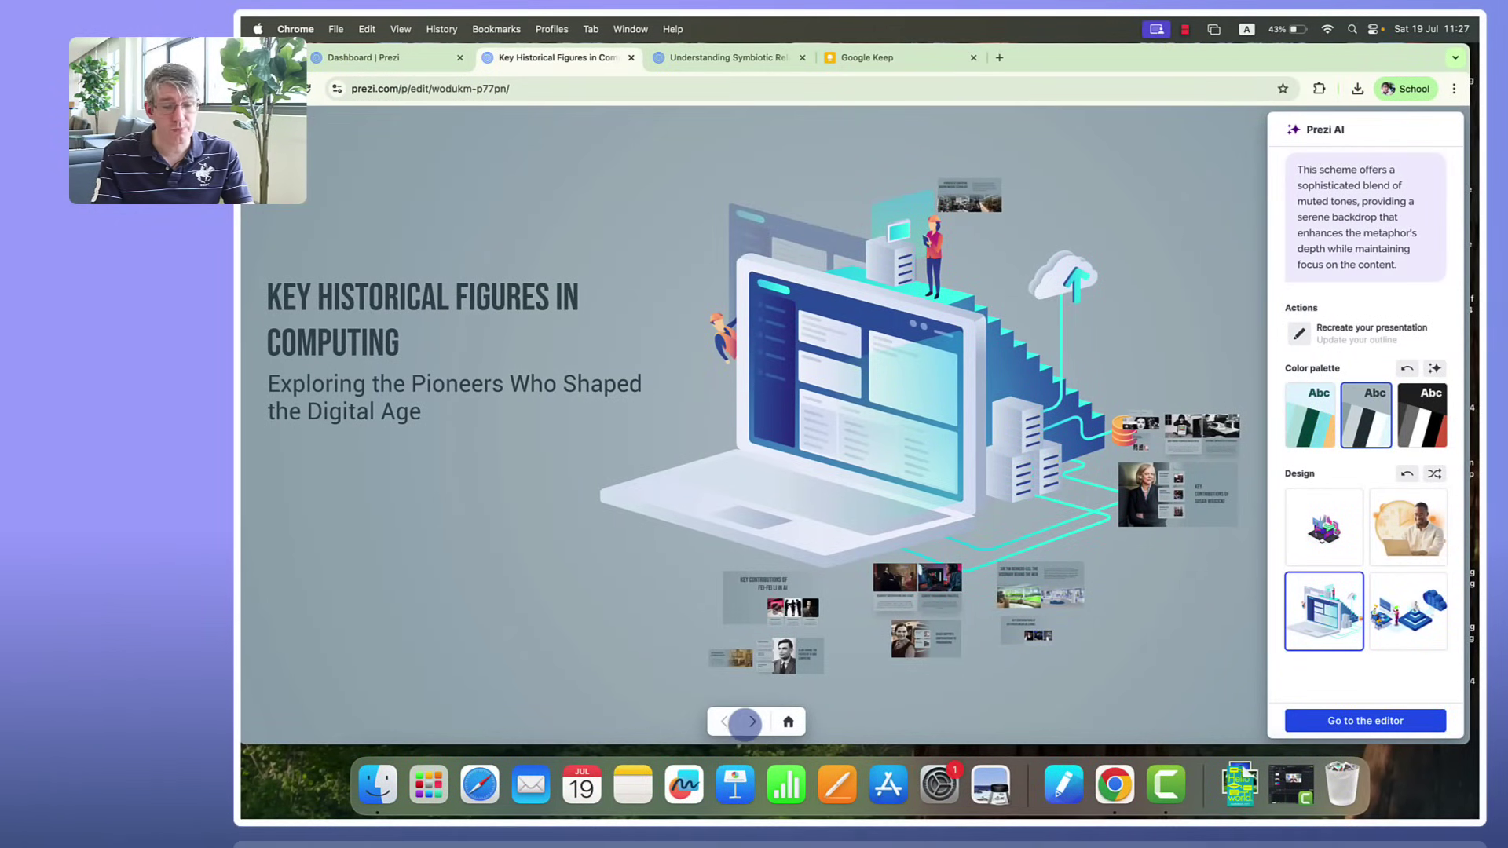
# Step: Step the preview through Pioneers of Computing, Hedy Lamarr and John von Neumann to the Steve Jobs slide
pyautogui.click(753, 721)
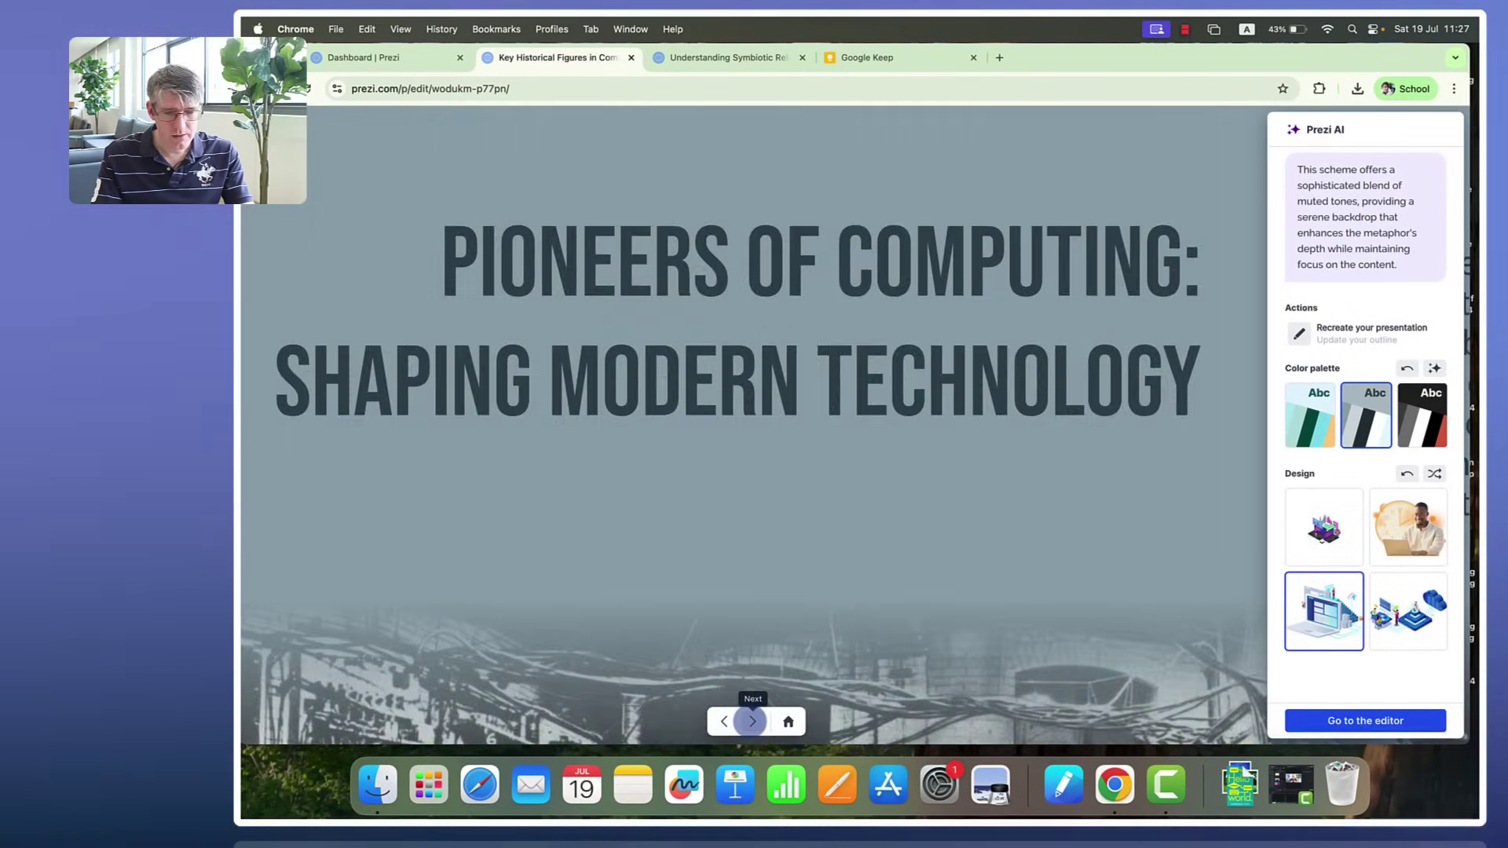
pyautogui.click(752, 721)
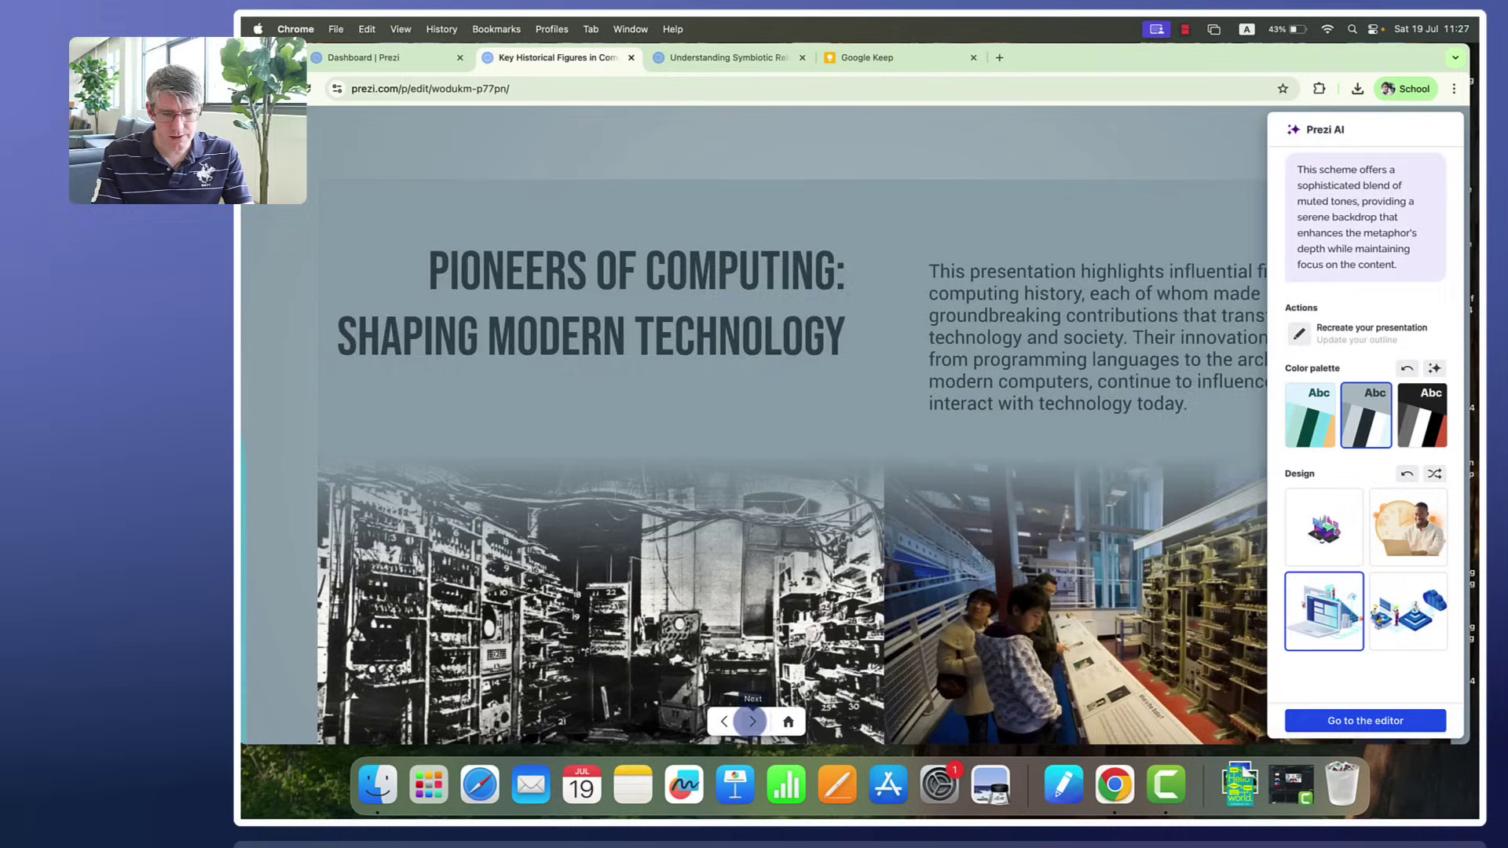
pyautogui.click(752, 721)
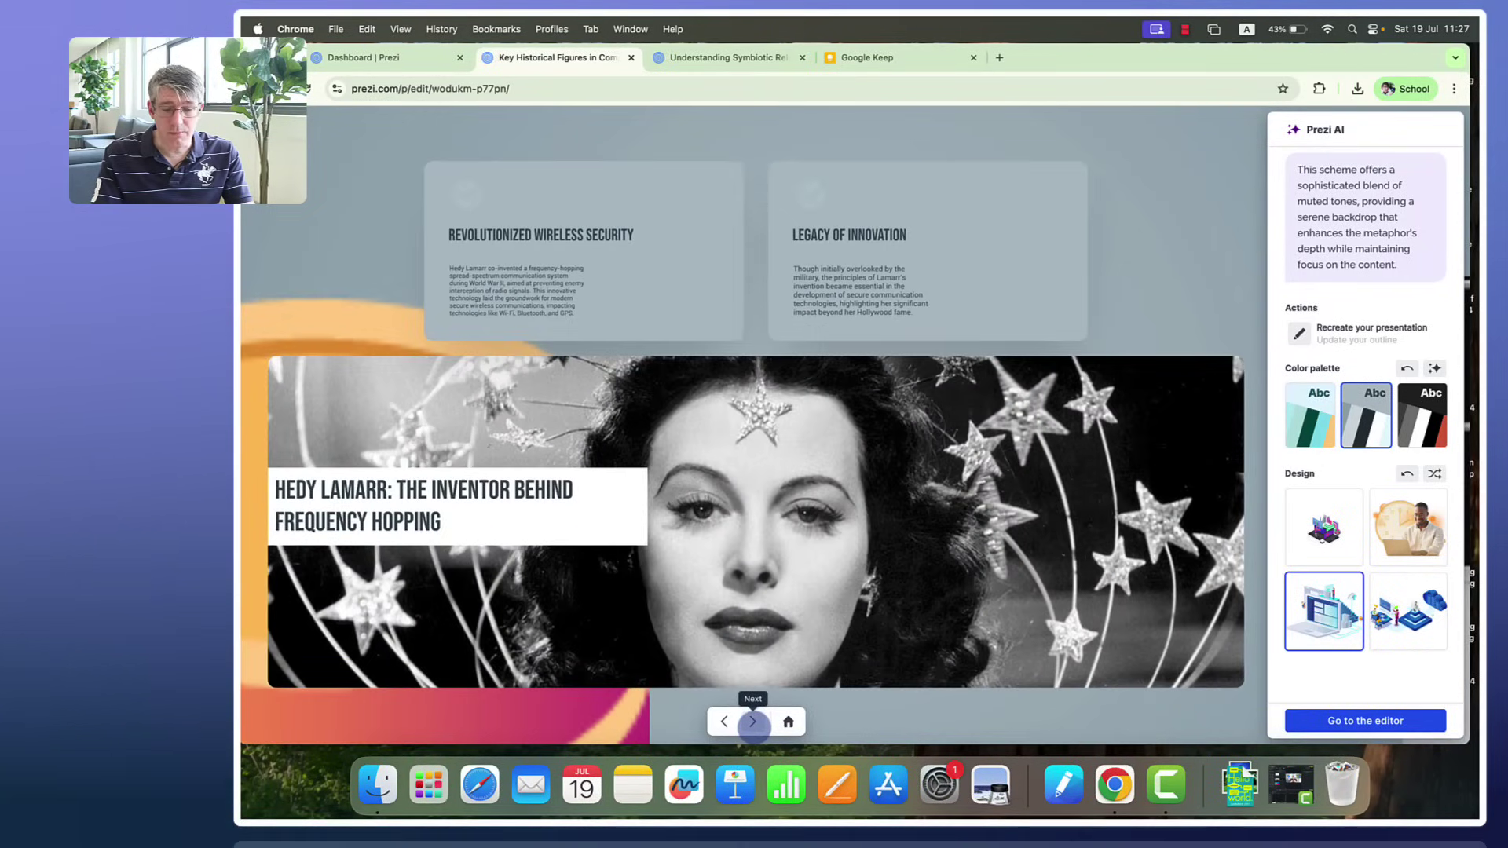
pyautogui.click(752, 721)
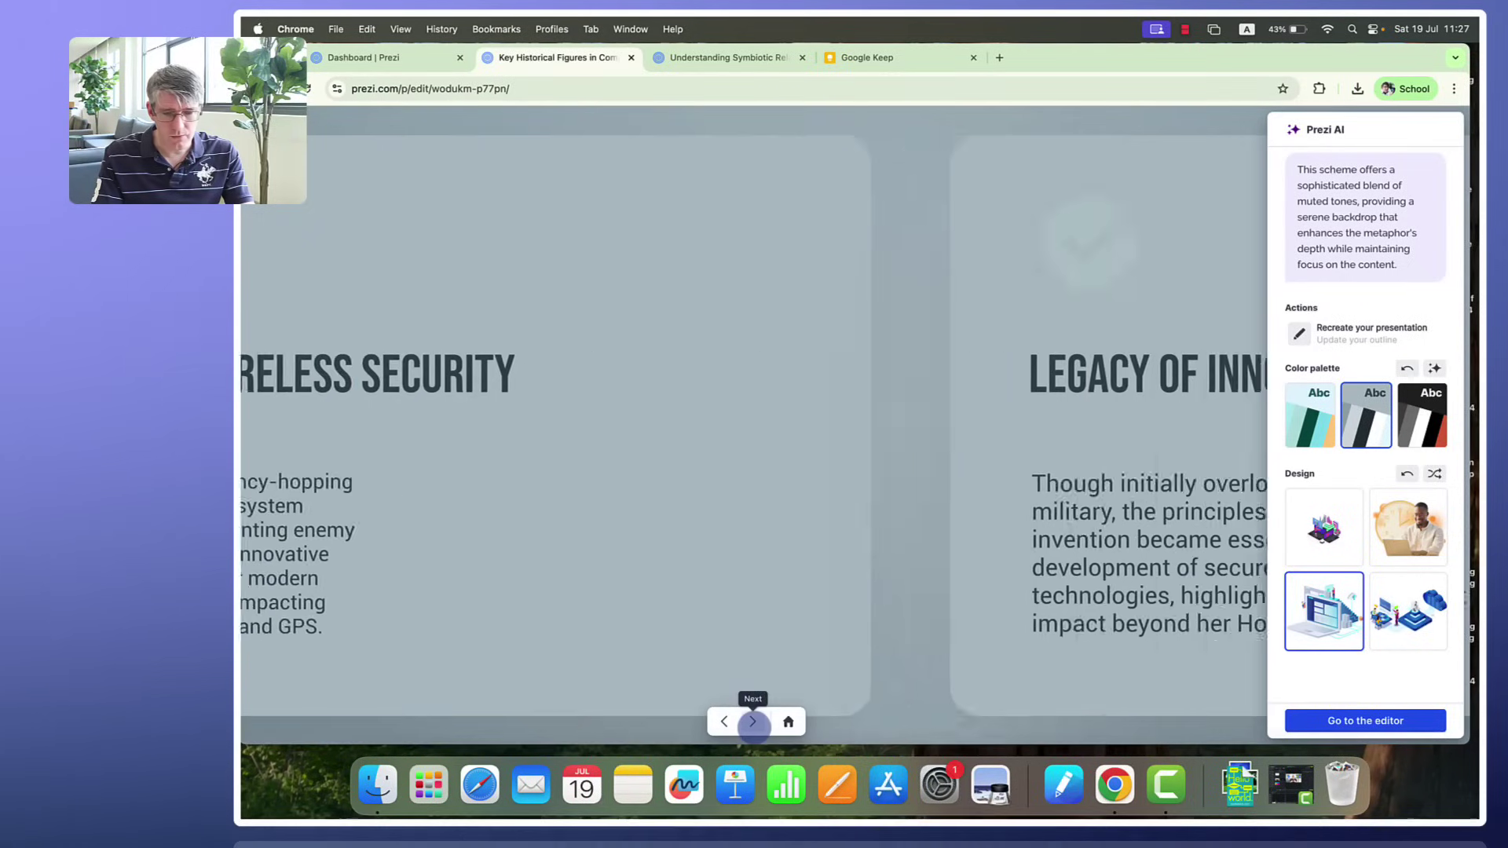
pyautogui.click(752, 721)
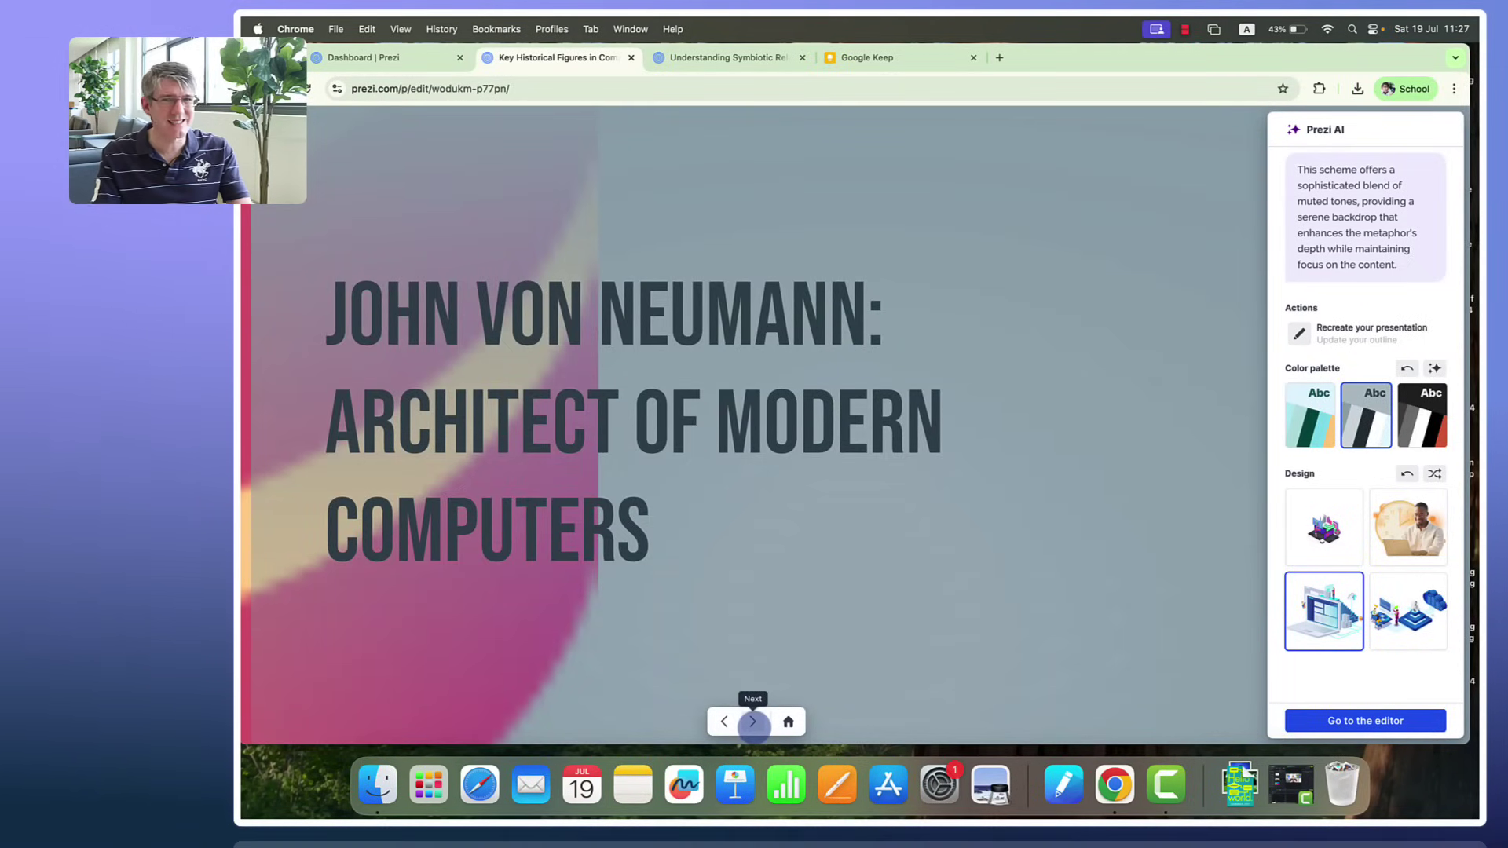
pyautogui.click(752, 721)
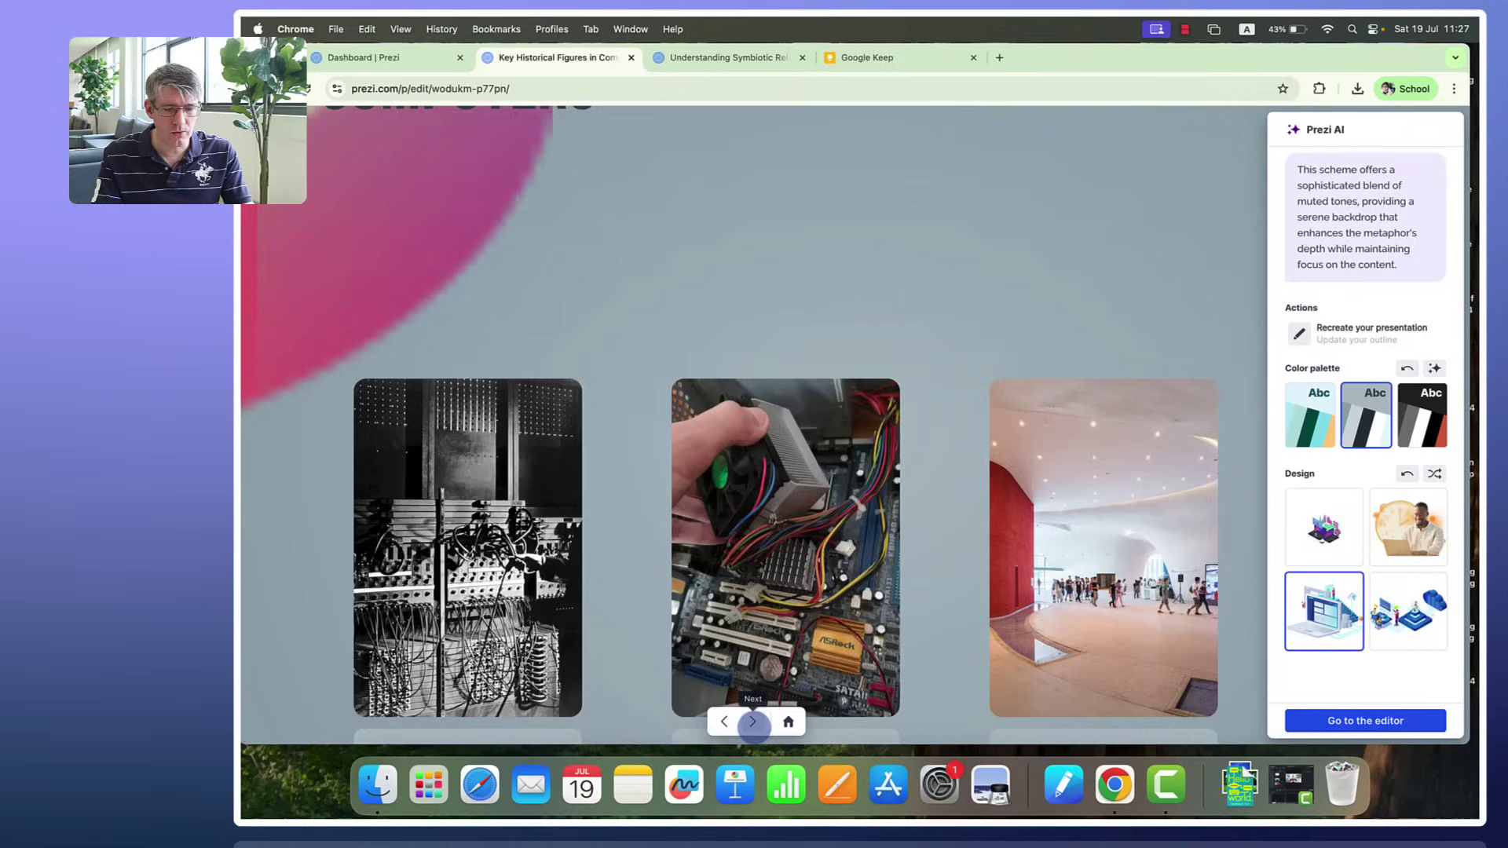
pyautogui.click(752, 721)
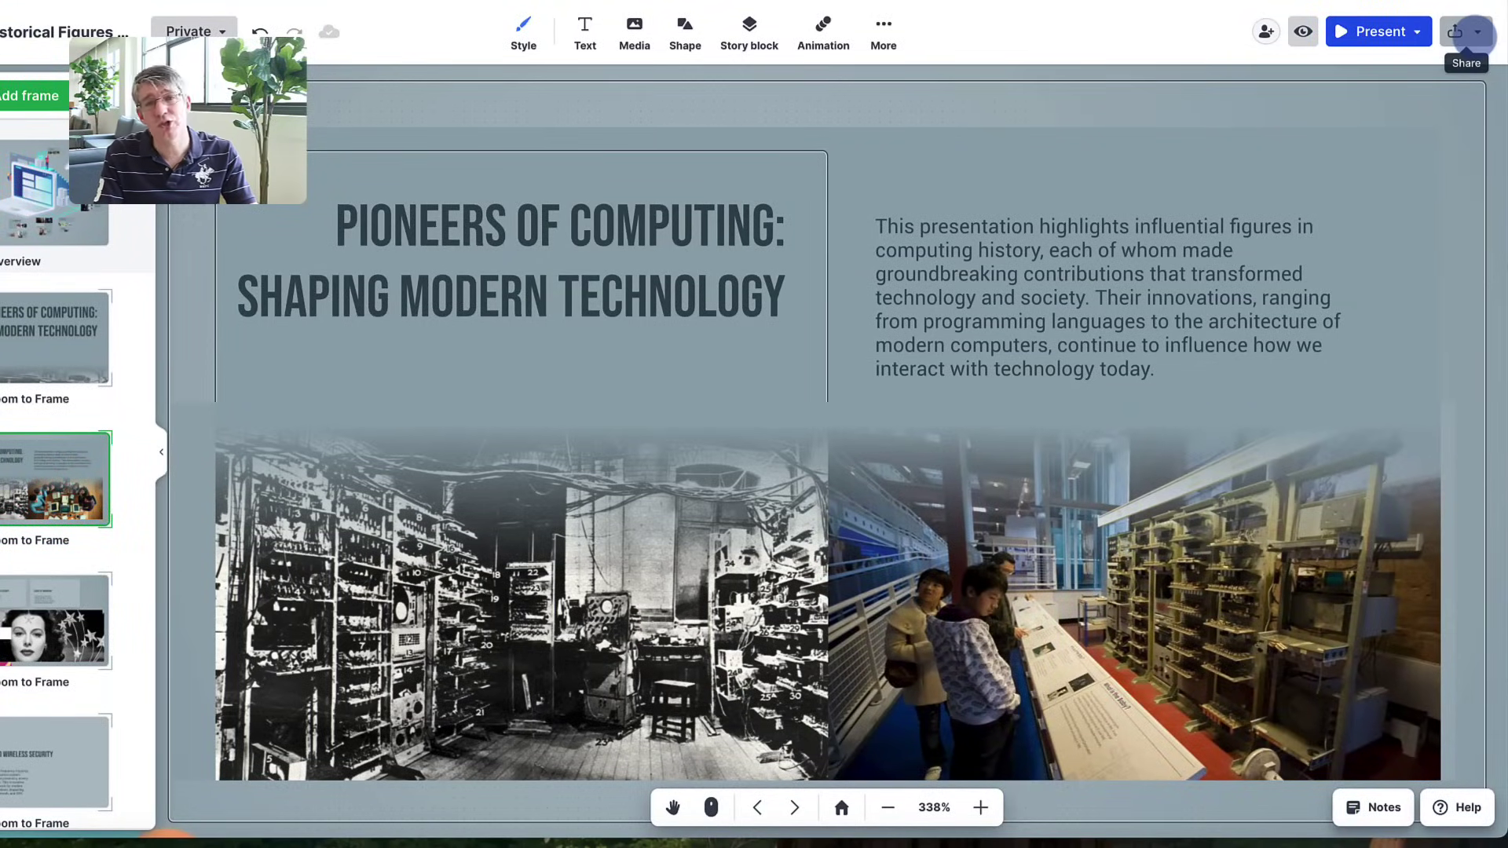
# Step: View the presentation's sharing and export options, then dismiss them
pyautogui.click(1475, 33)
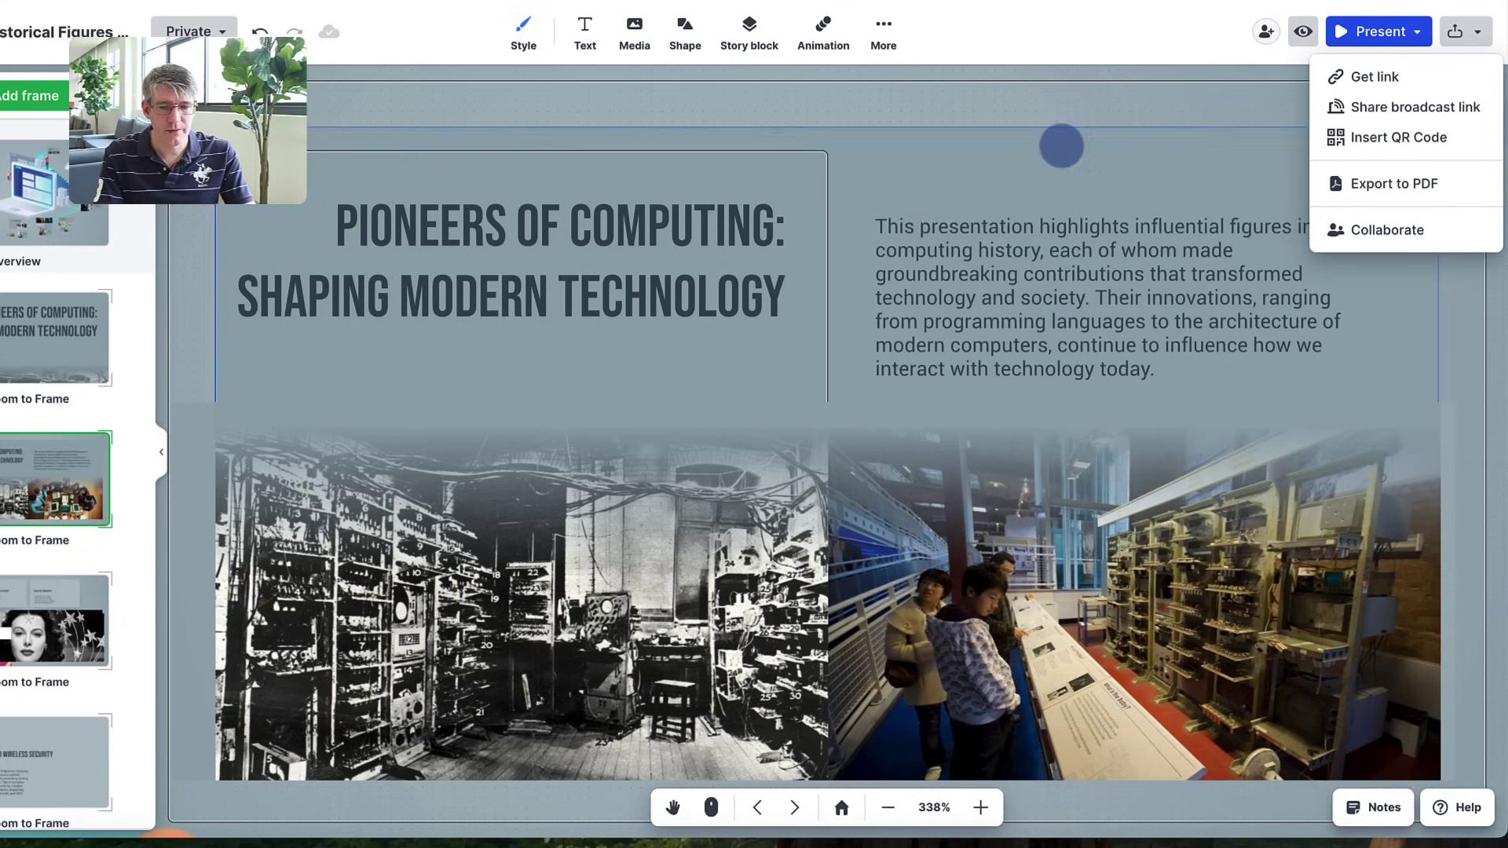
pyautogui.click(976, 85)
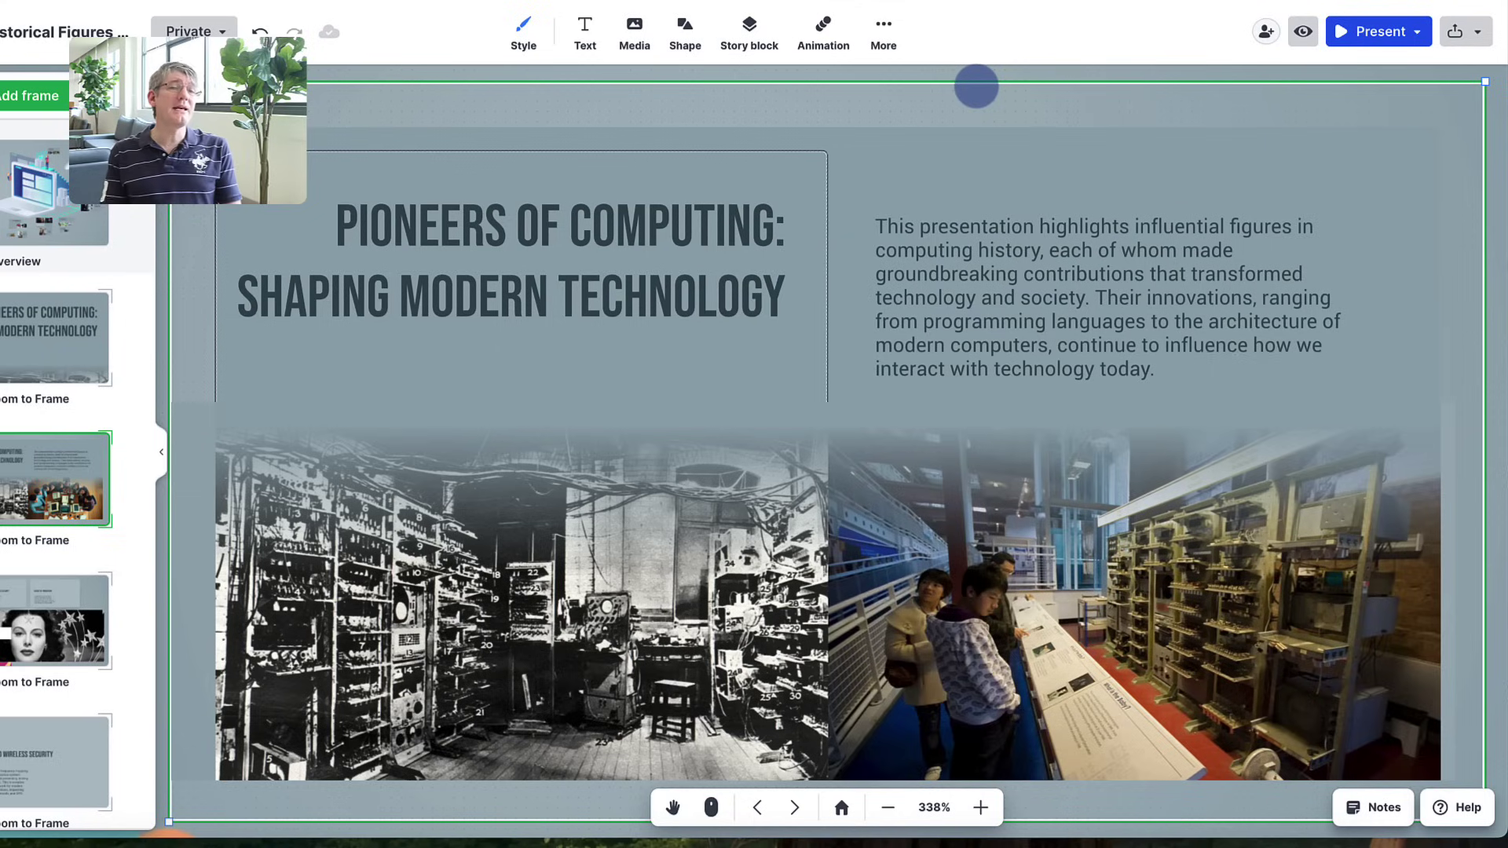